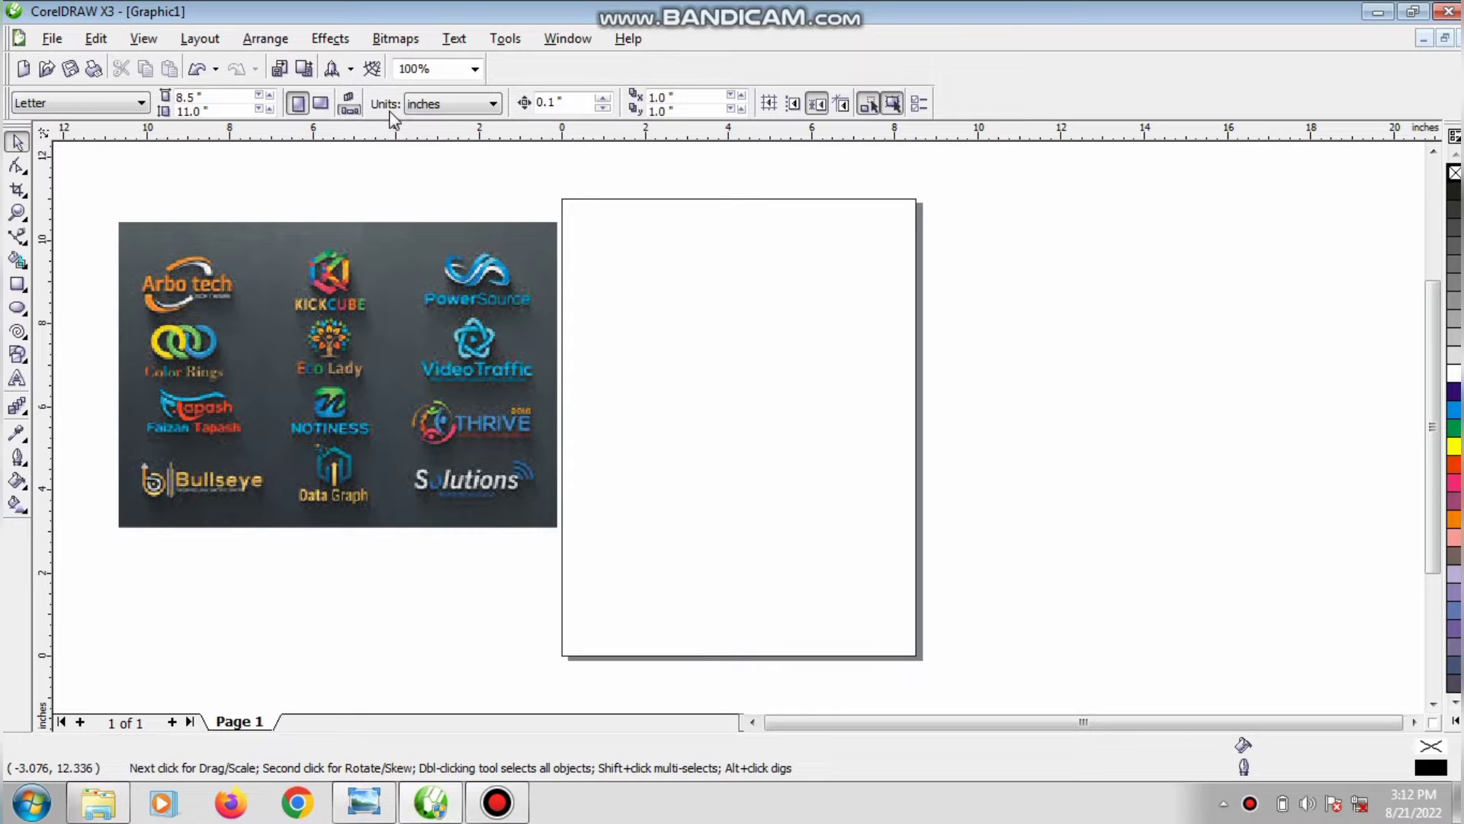
Step: Reposition the logo reference image just beside the blank page, level with the page's upper part
drag(457, 366, 430, 360)
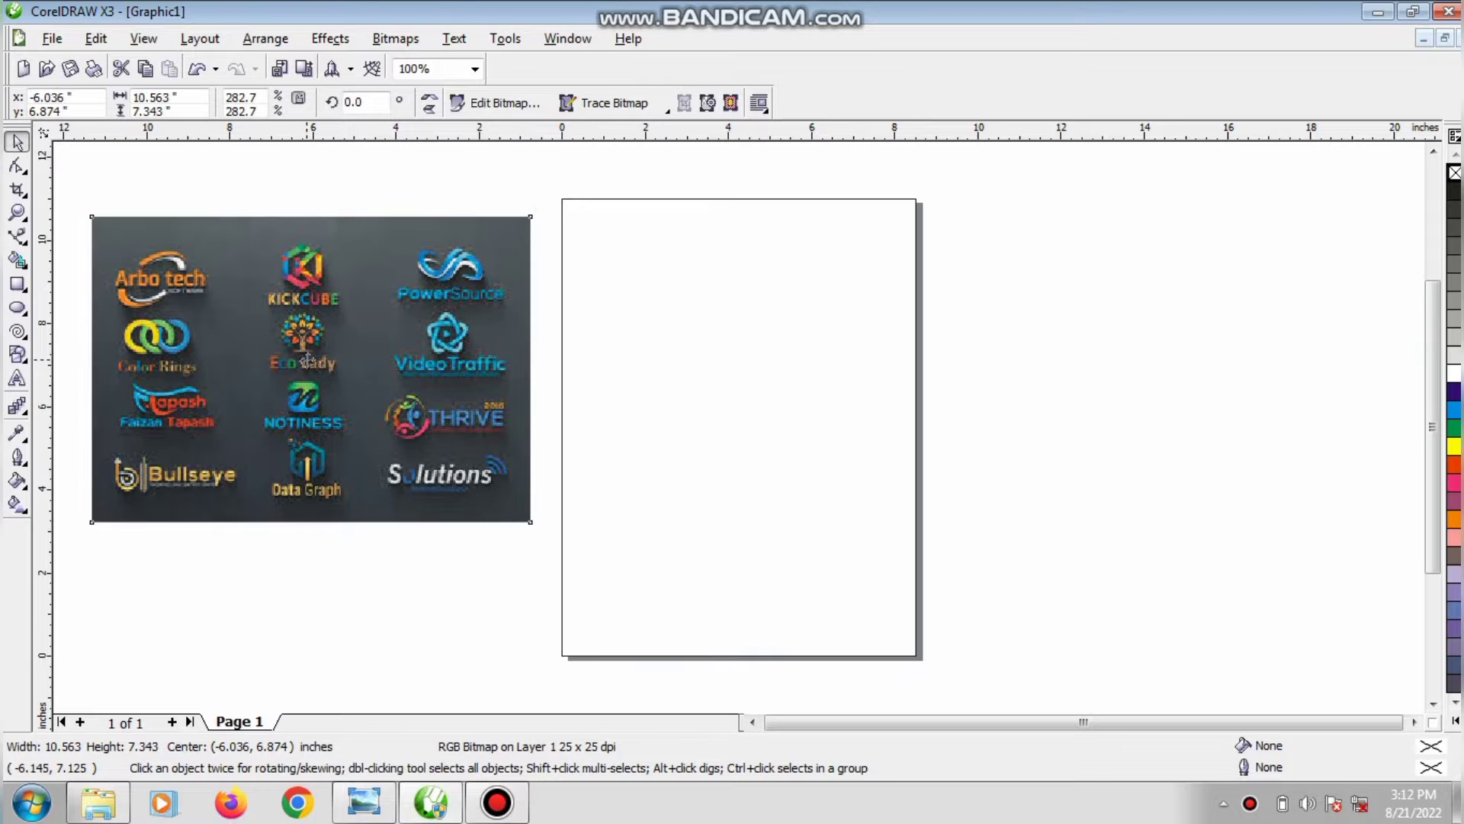
mouse_move(308, 362)
mouse_down()
mouse_move(324, 349)
mouse_move(314, 338)
mouse_up()
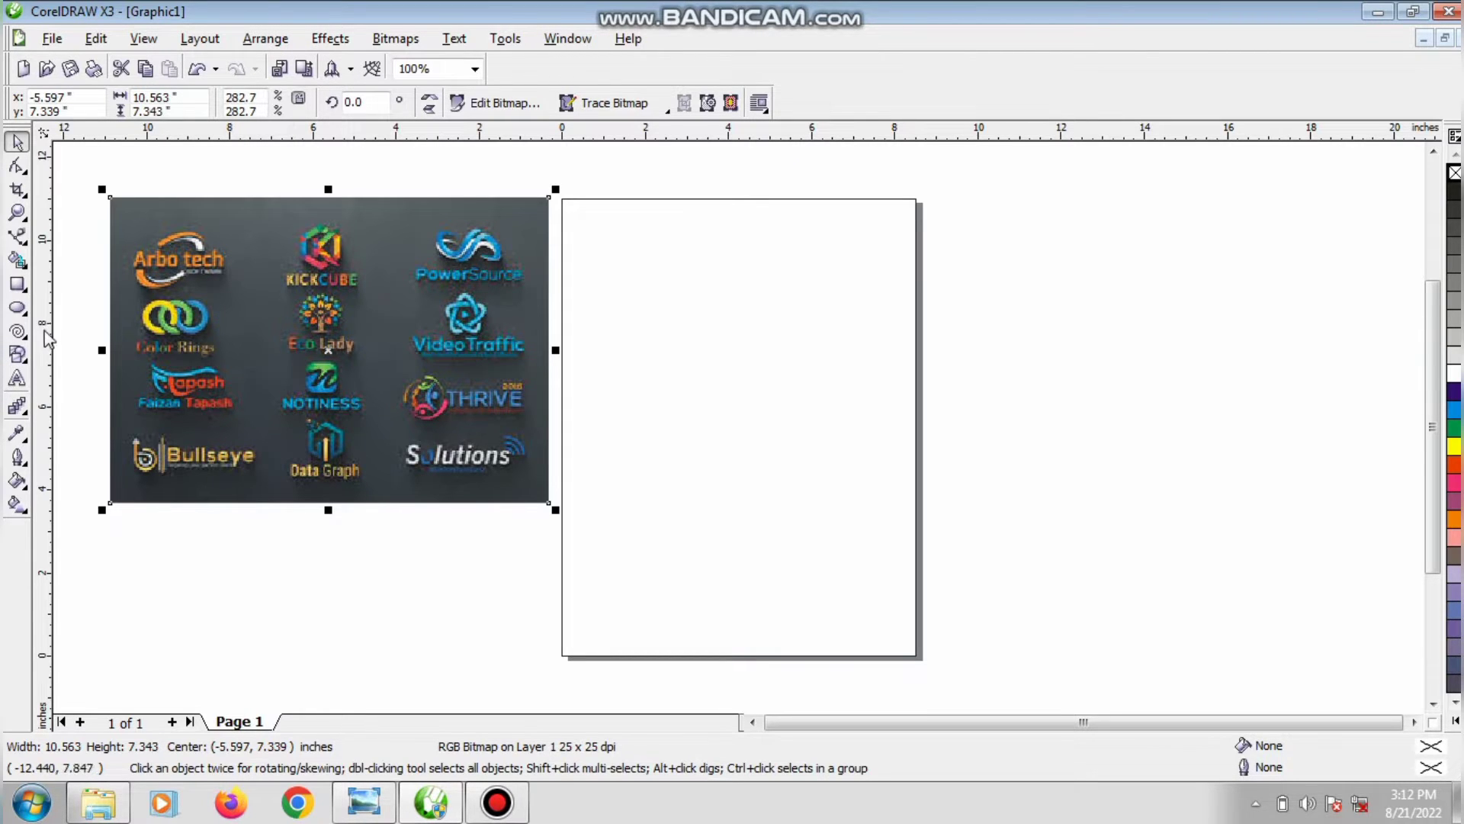
Step: Draw a rectangle about 6.66 by 6.86 inches on the page and round all its corners to 28
click(17, 284)
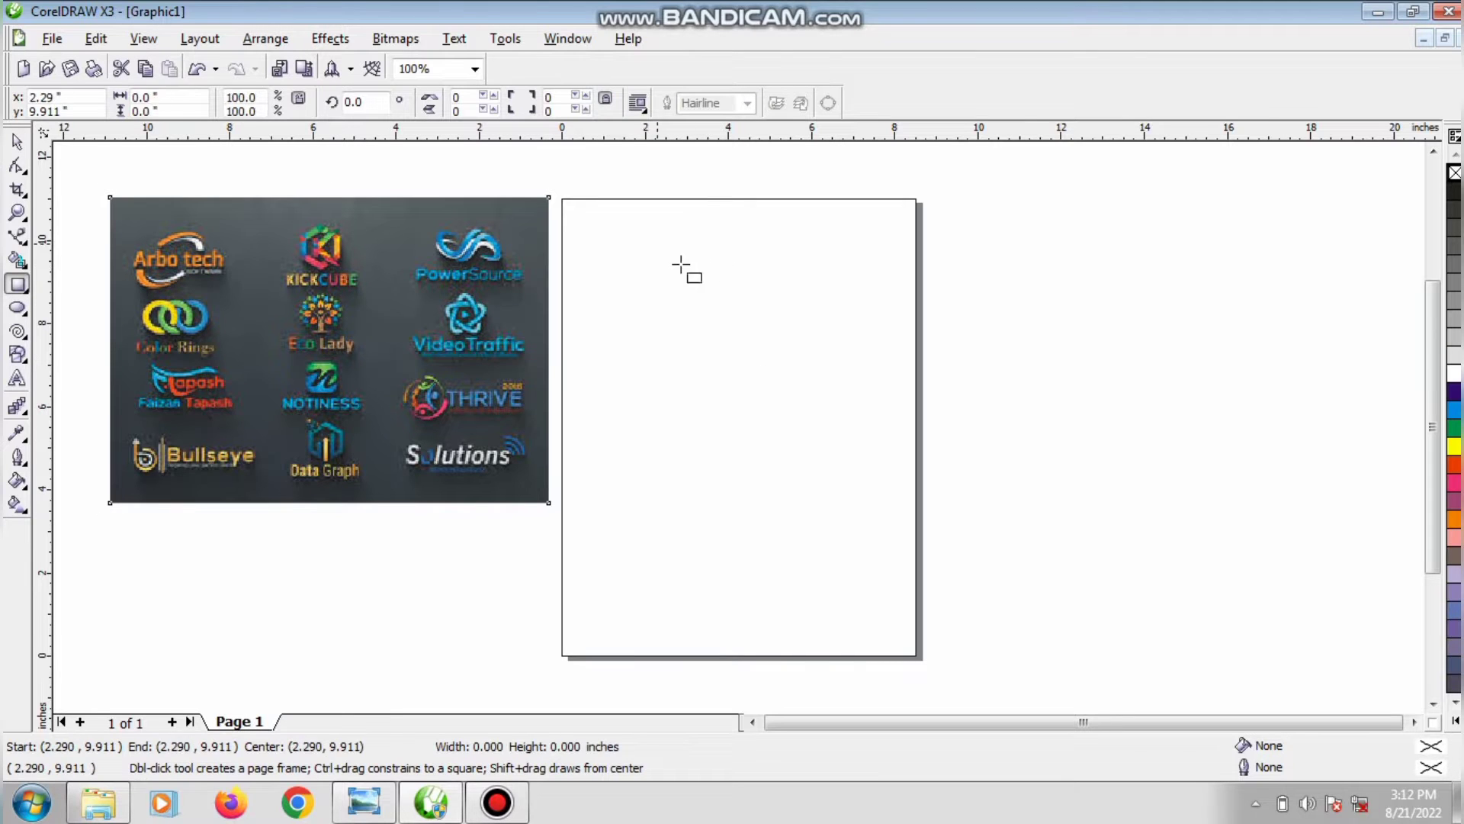
mouse_move(657, 243)
mouse_down()
mouse_move(796, 385)
mouse_move(814, 542)
mouse_move(817, 461)
mouse_move(796, 449)
mouse_up()
click(18, 142)
click(18, 165)
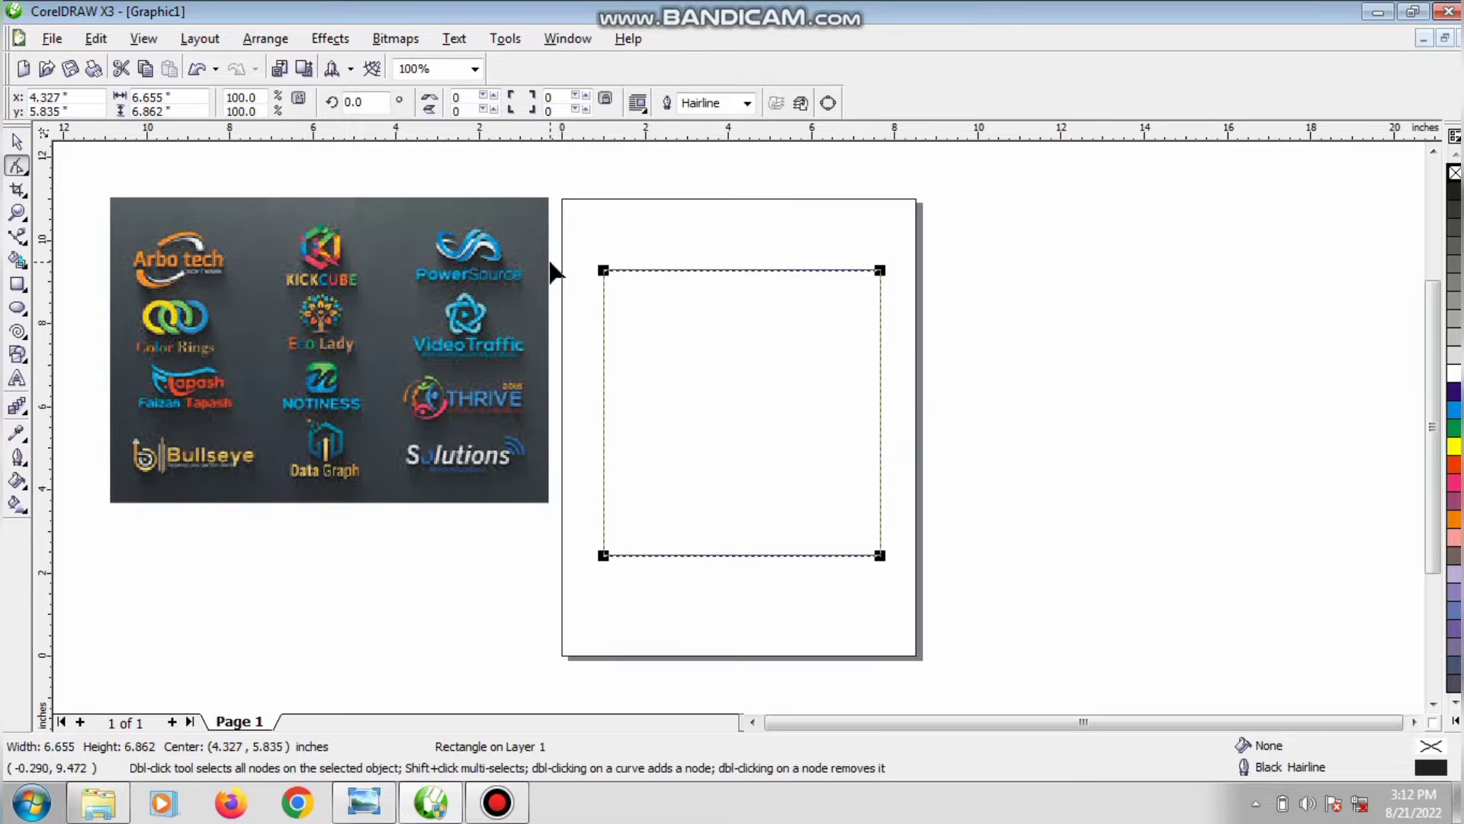
drag(607, 276, 645, 285)
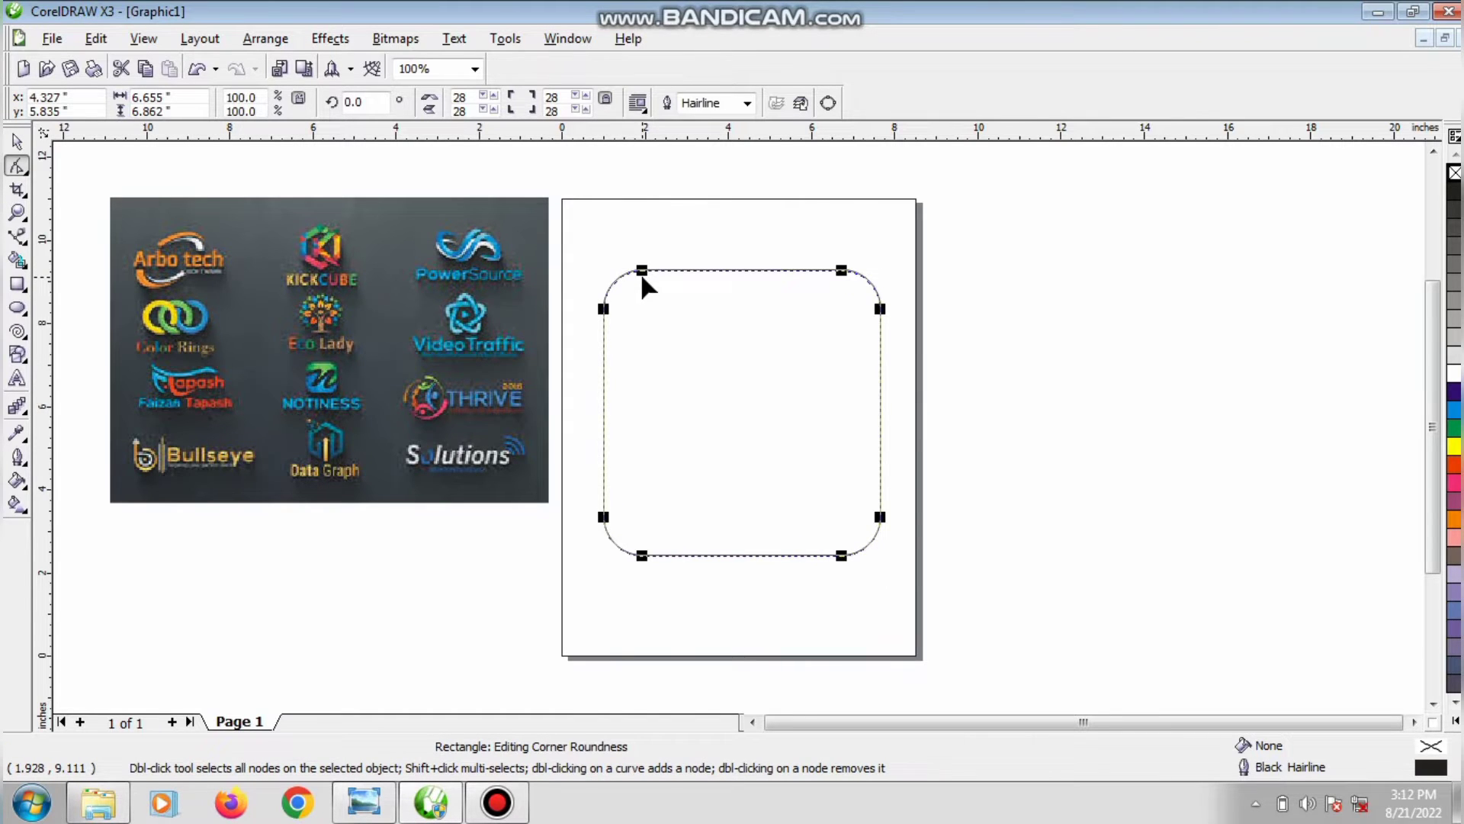
click(17, 143)
Step: Set up a radial two-color fountain fill for the rounded rectangle, blending from blue to light green
click(25, 488)
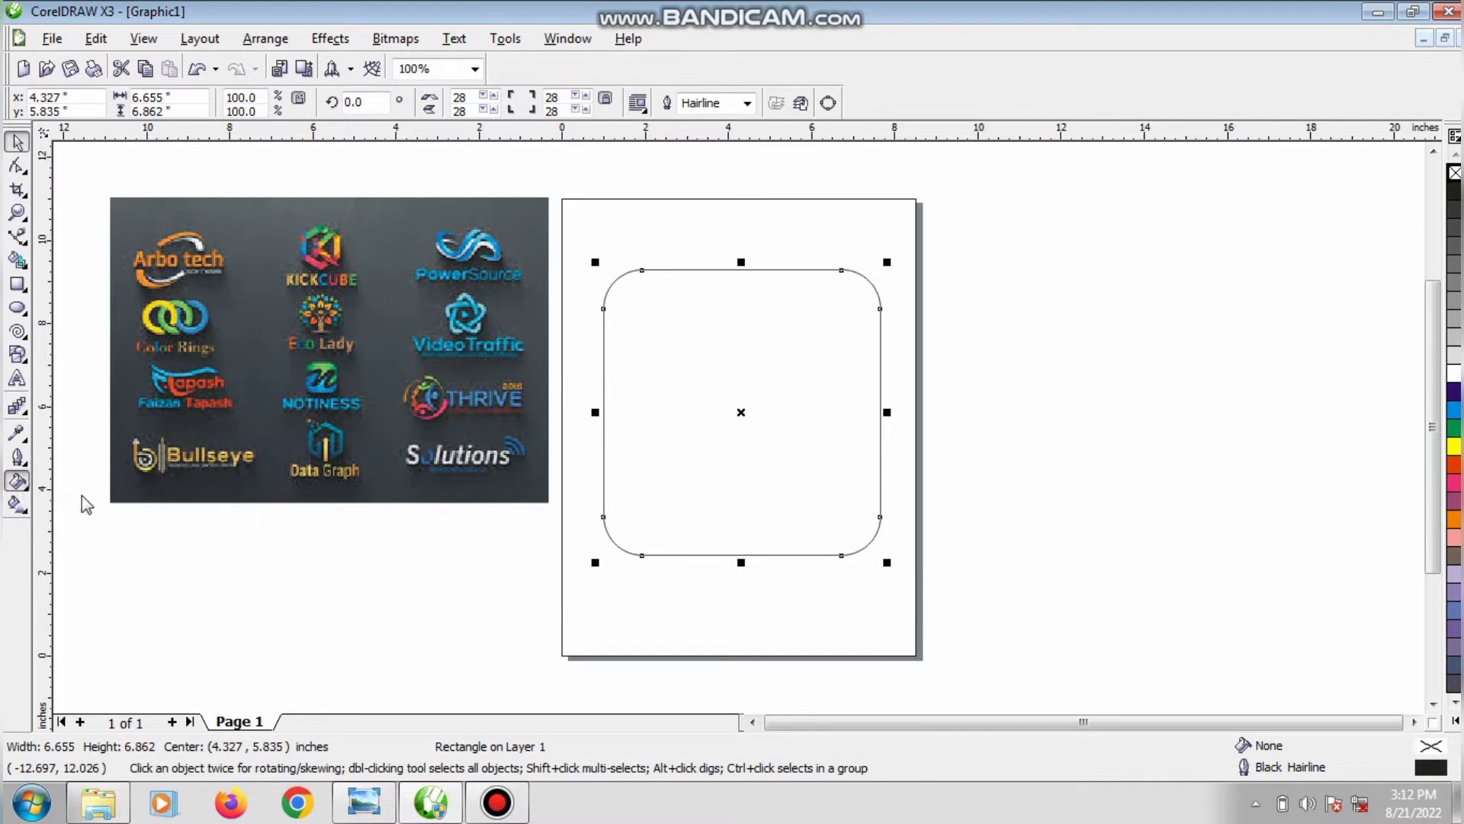
key(F11)
click(623, 233)
click(603, 244)
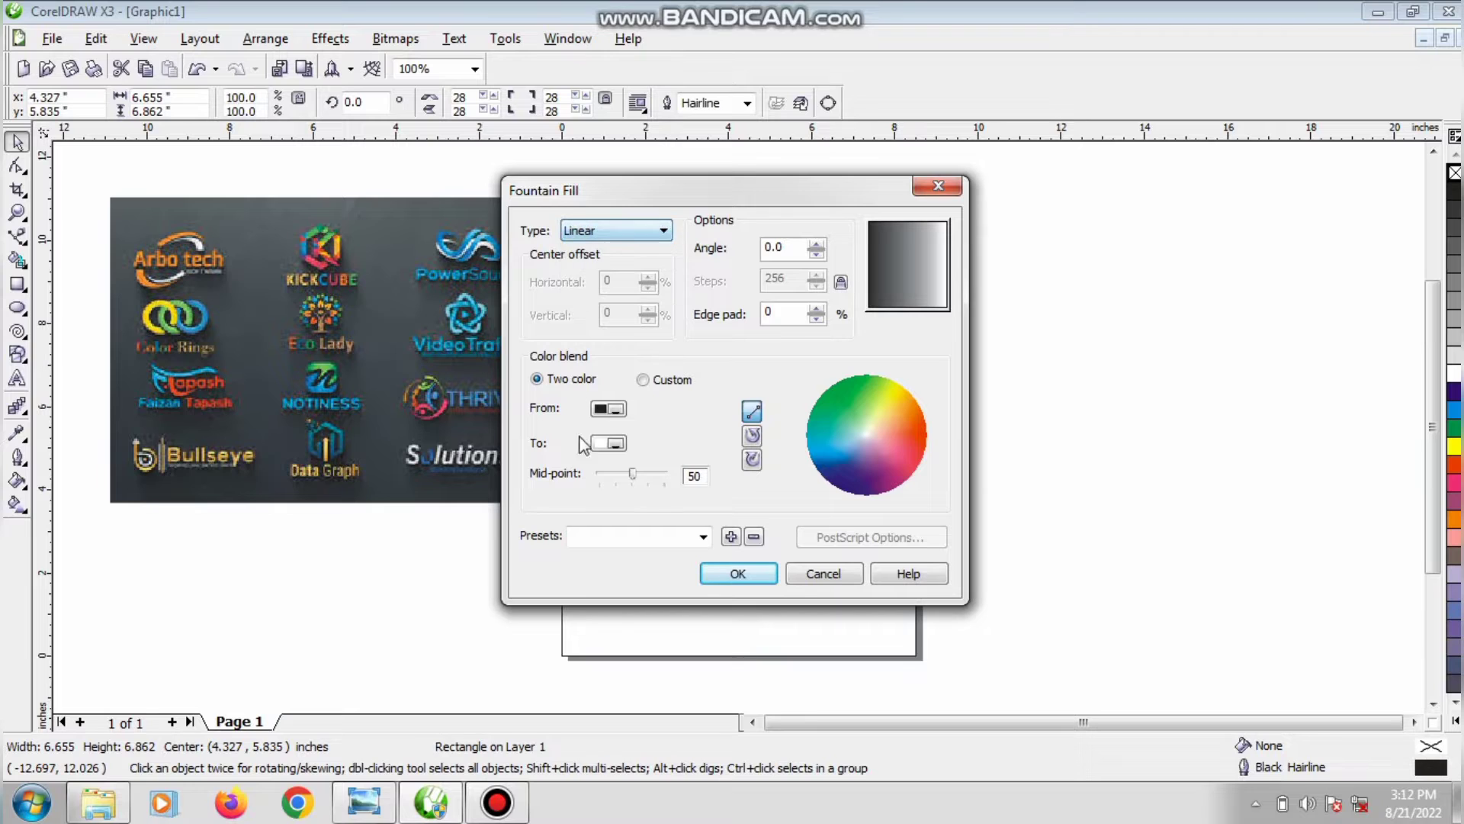
click(619, 418)
click(599, 444)
click(610, 443)
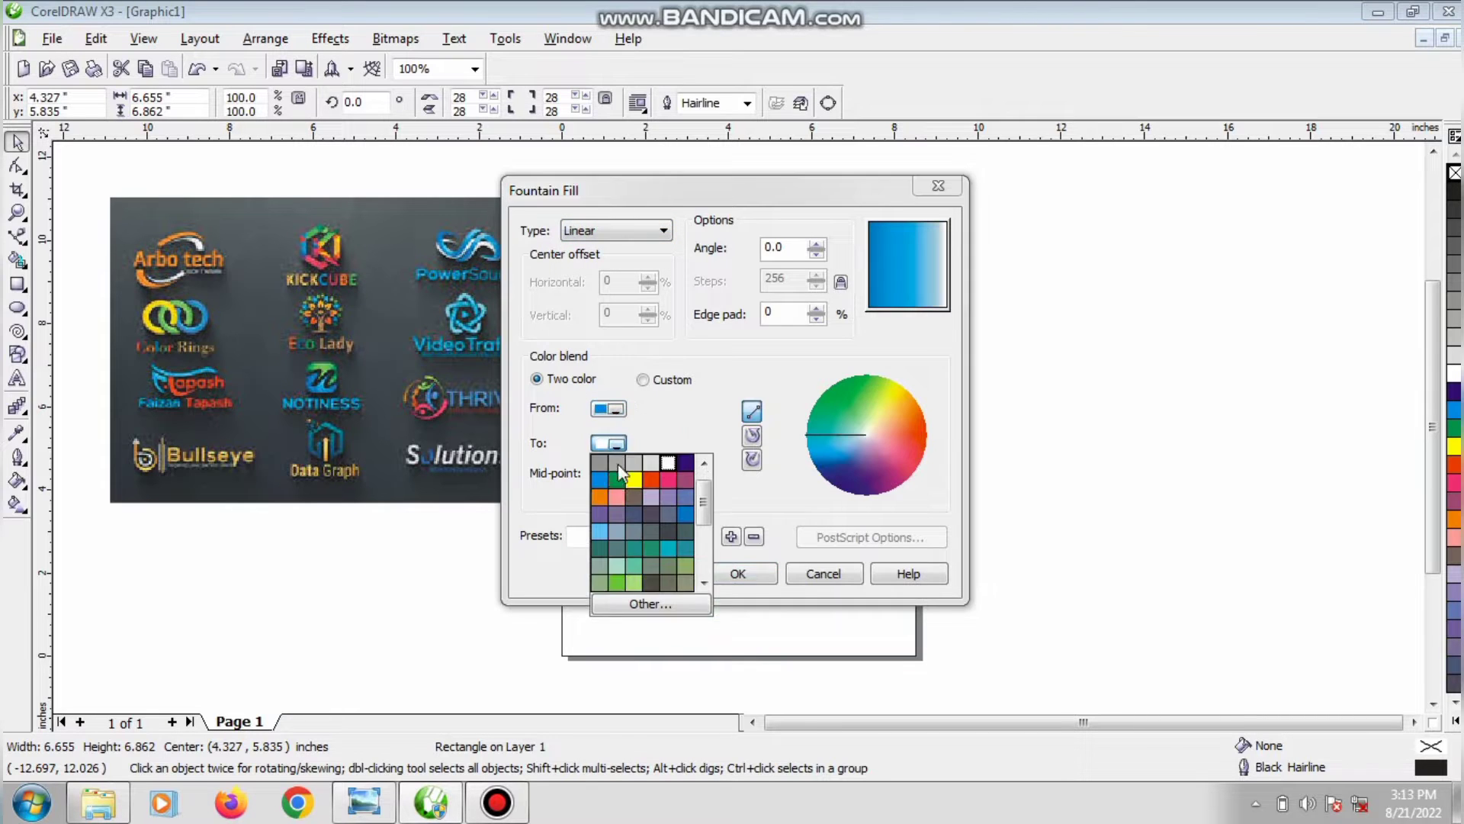
click(614, 486)
click(610, 443)
scroll(705, 521, down, 1)
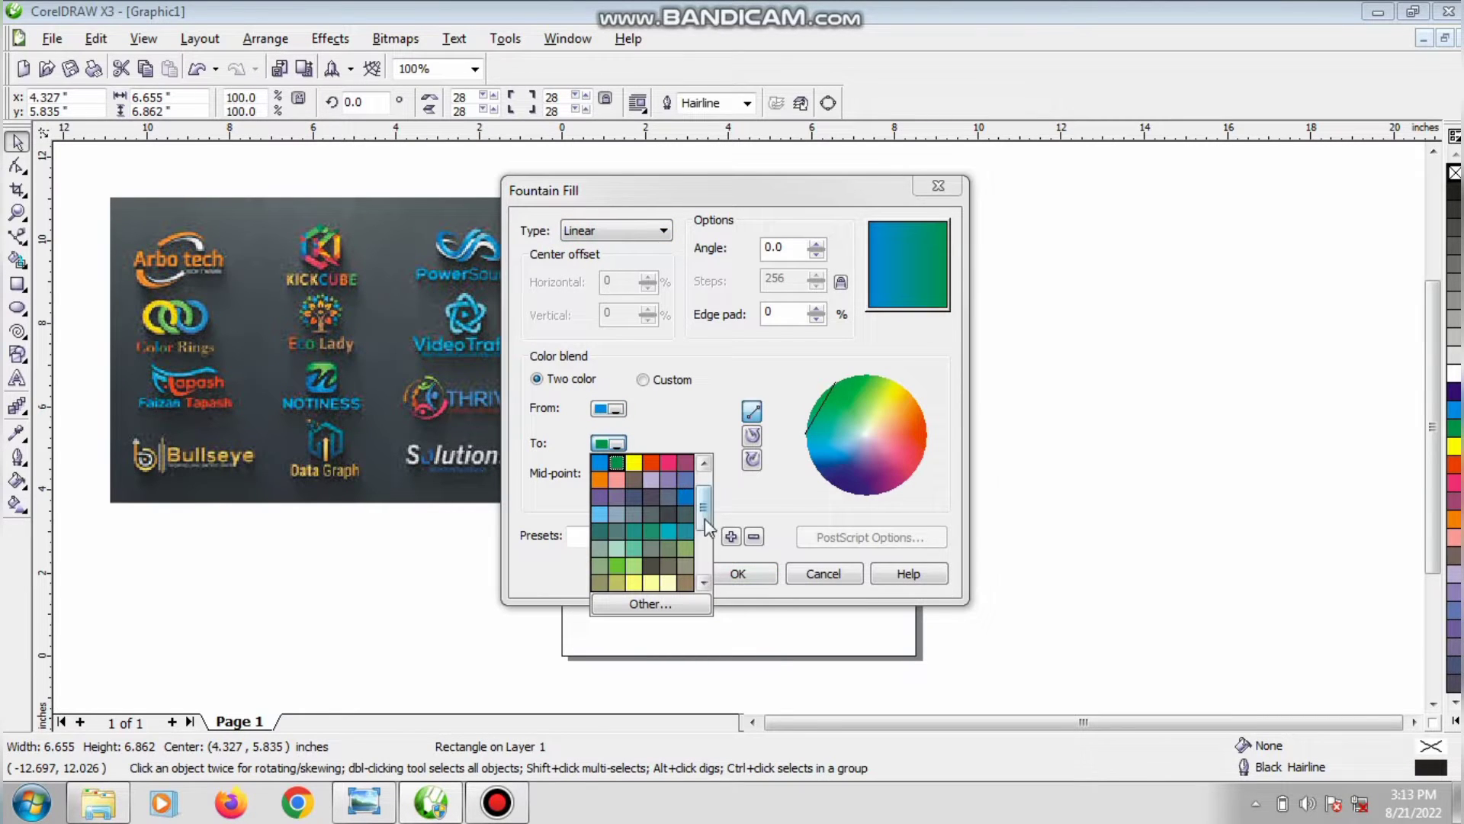
click(618, 549)
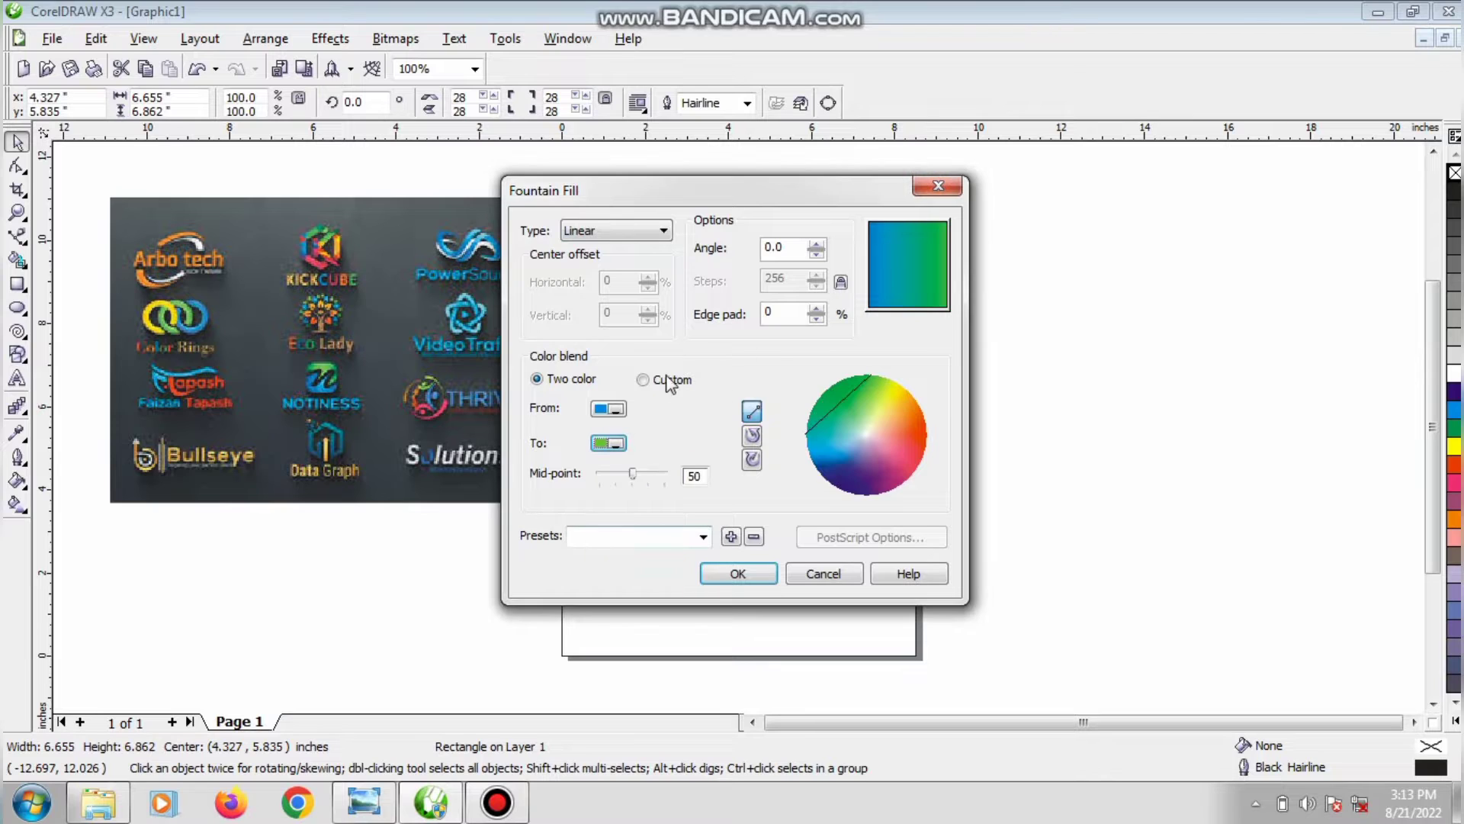
click(619, 231)
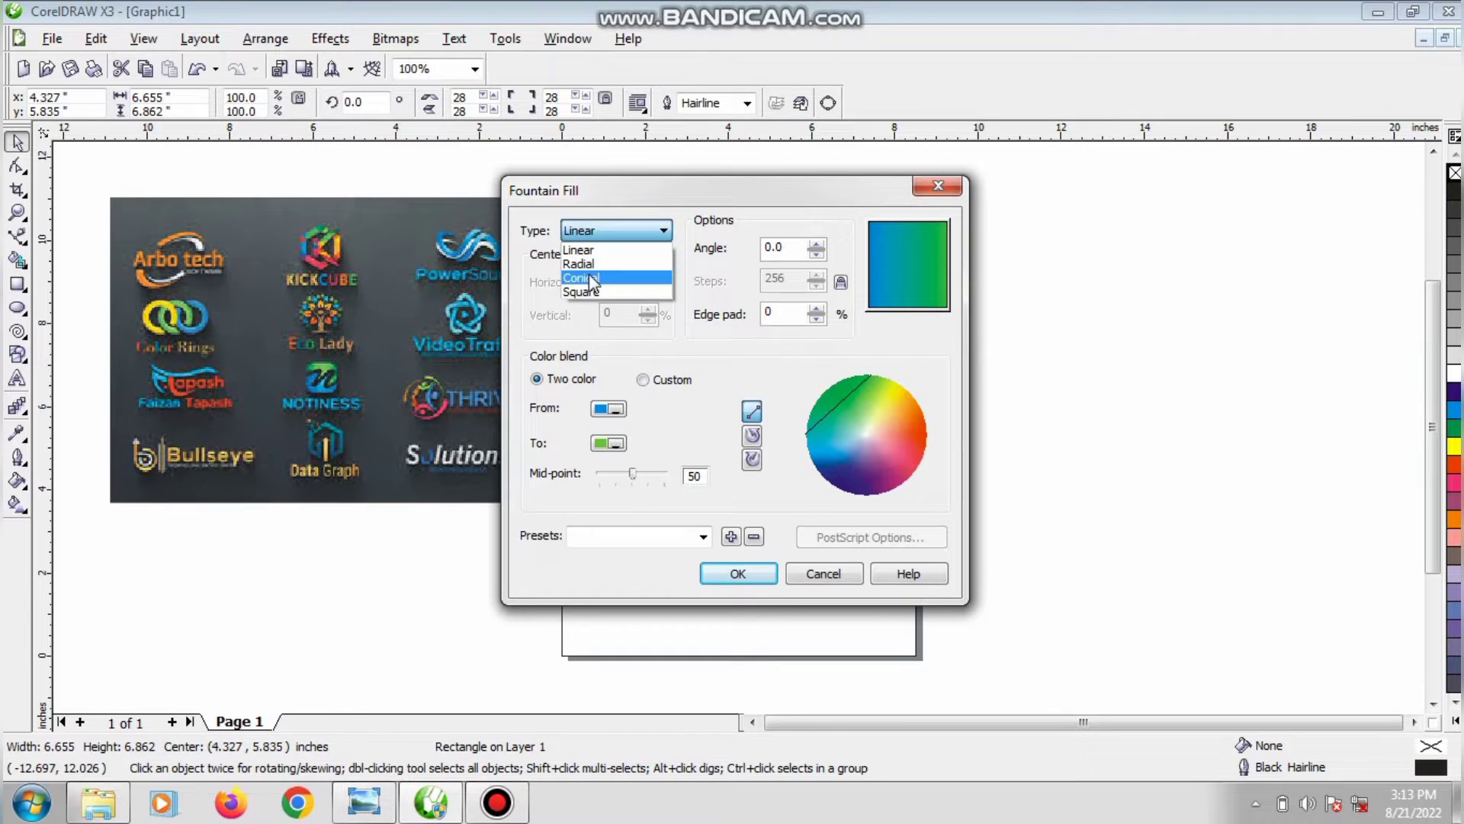
click(603, 258)
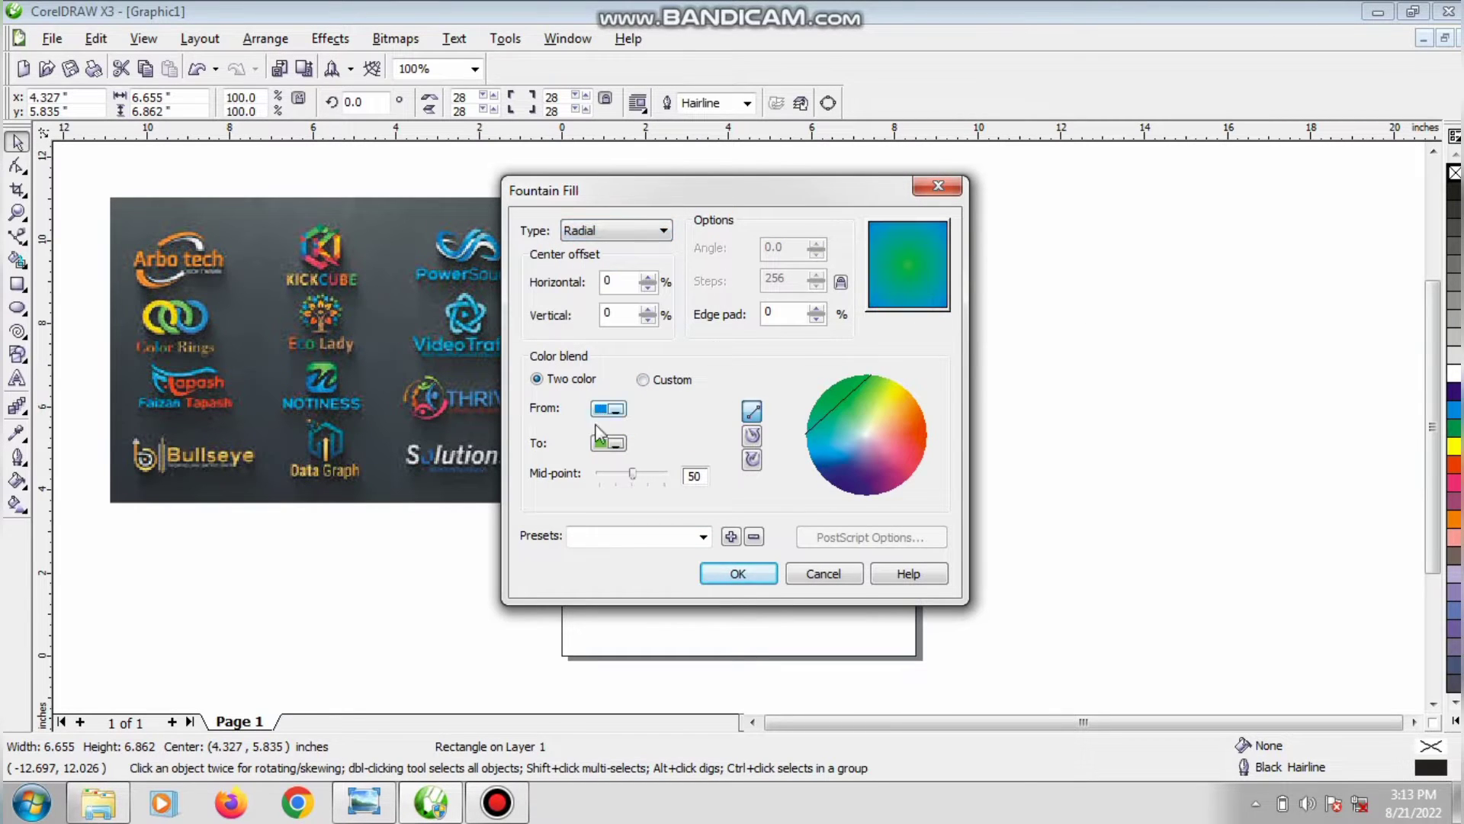
Step: Switch the color blend to custom and add a blue color marker at the 33% position
click(649, 380)
double_click(581, 441)
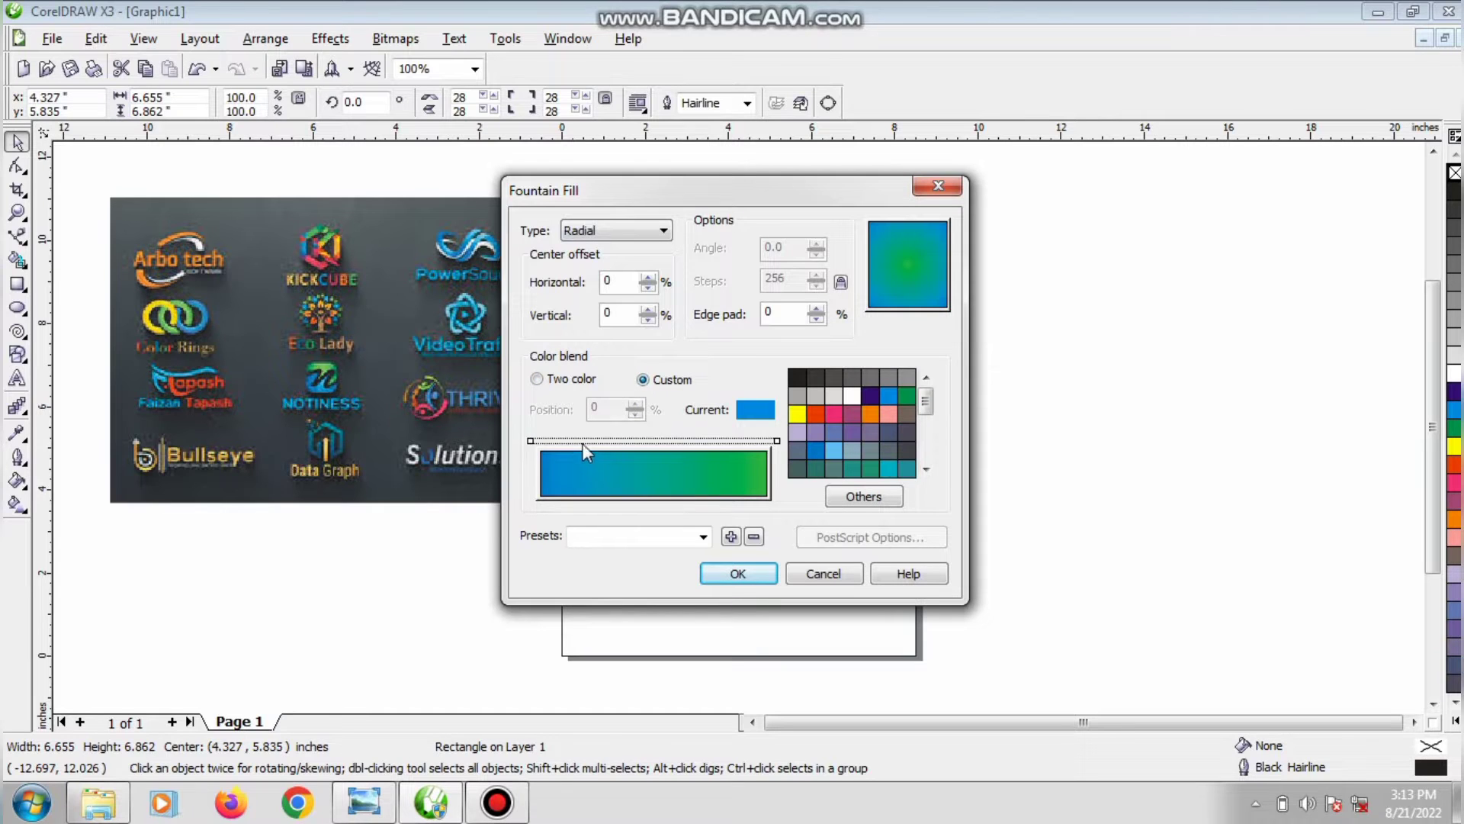
click(888, 395)
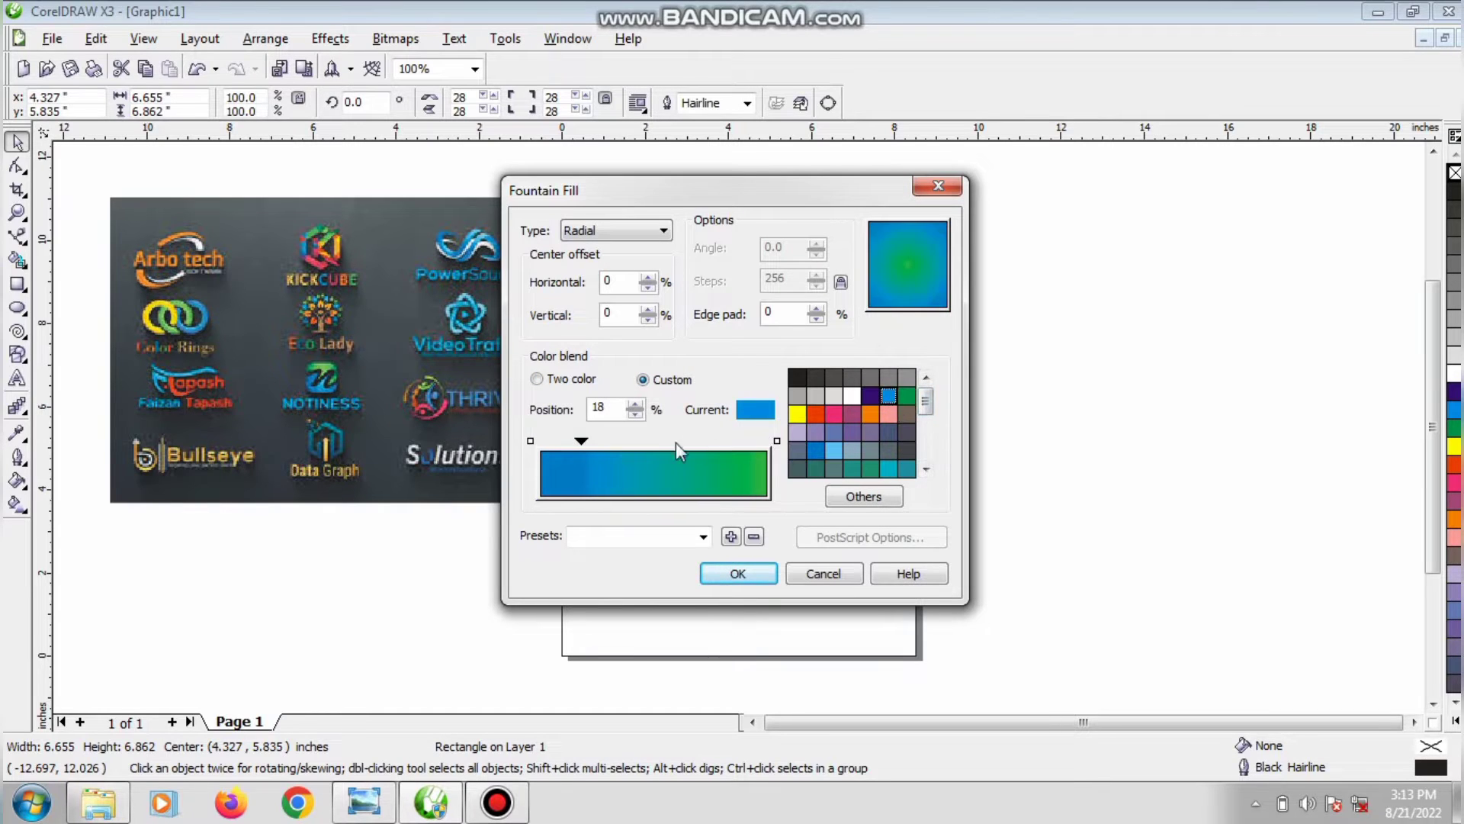
drag(589, 440, 601, 443)
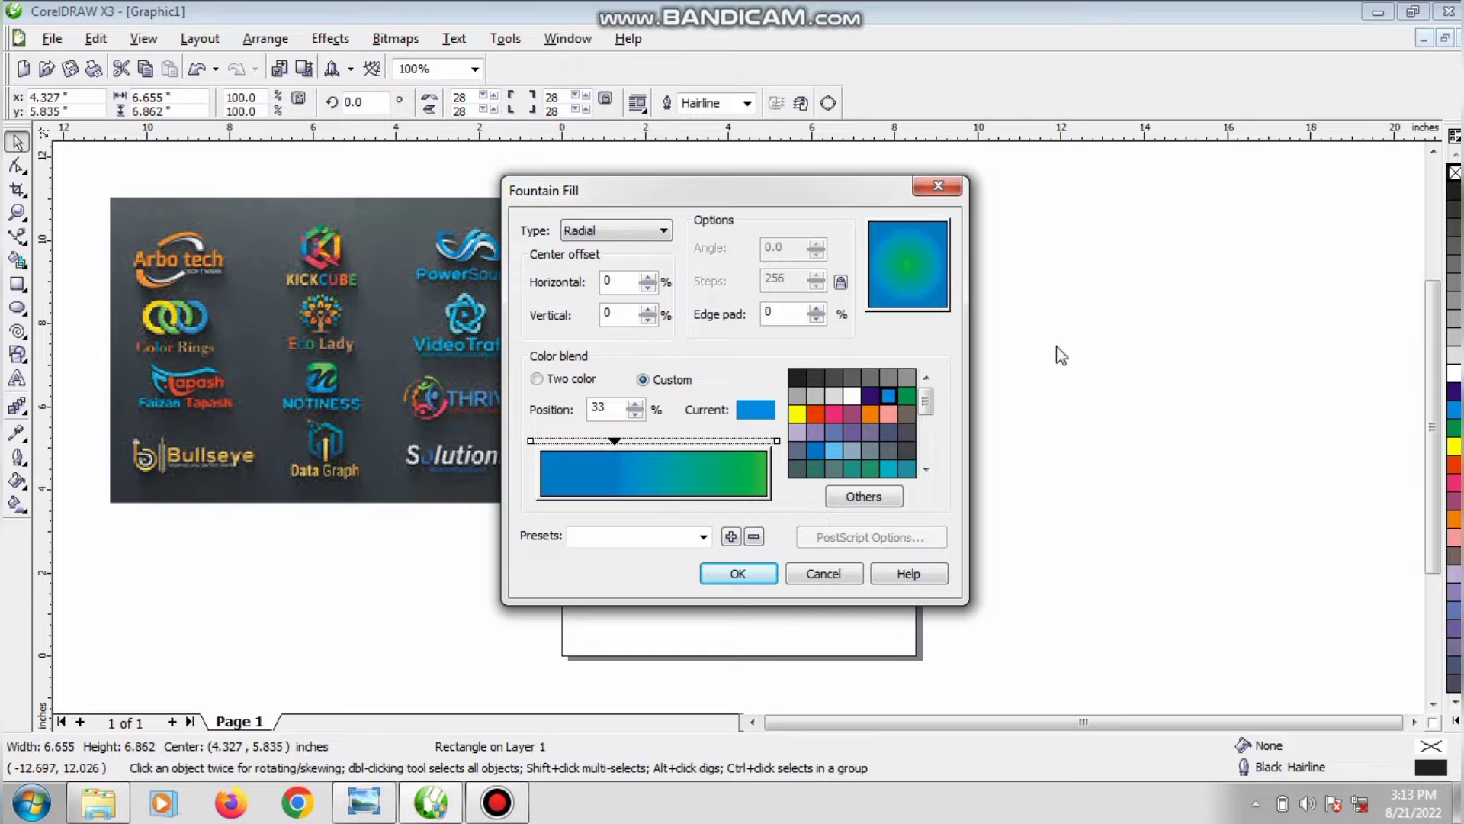
Step: Offset the radial center by about 25% horizontally and 46% vertically, add a second color marker, and apply the fill
drag(935, 279, 928, 226)
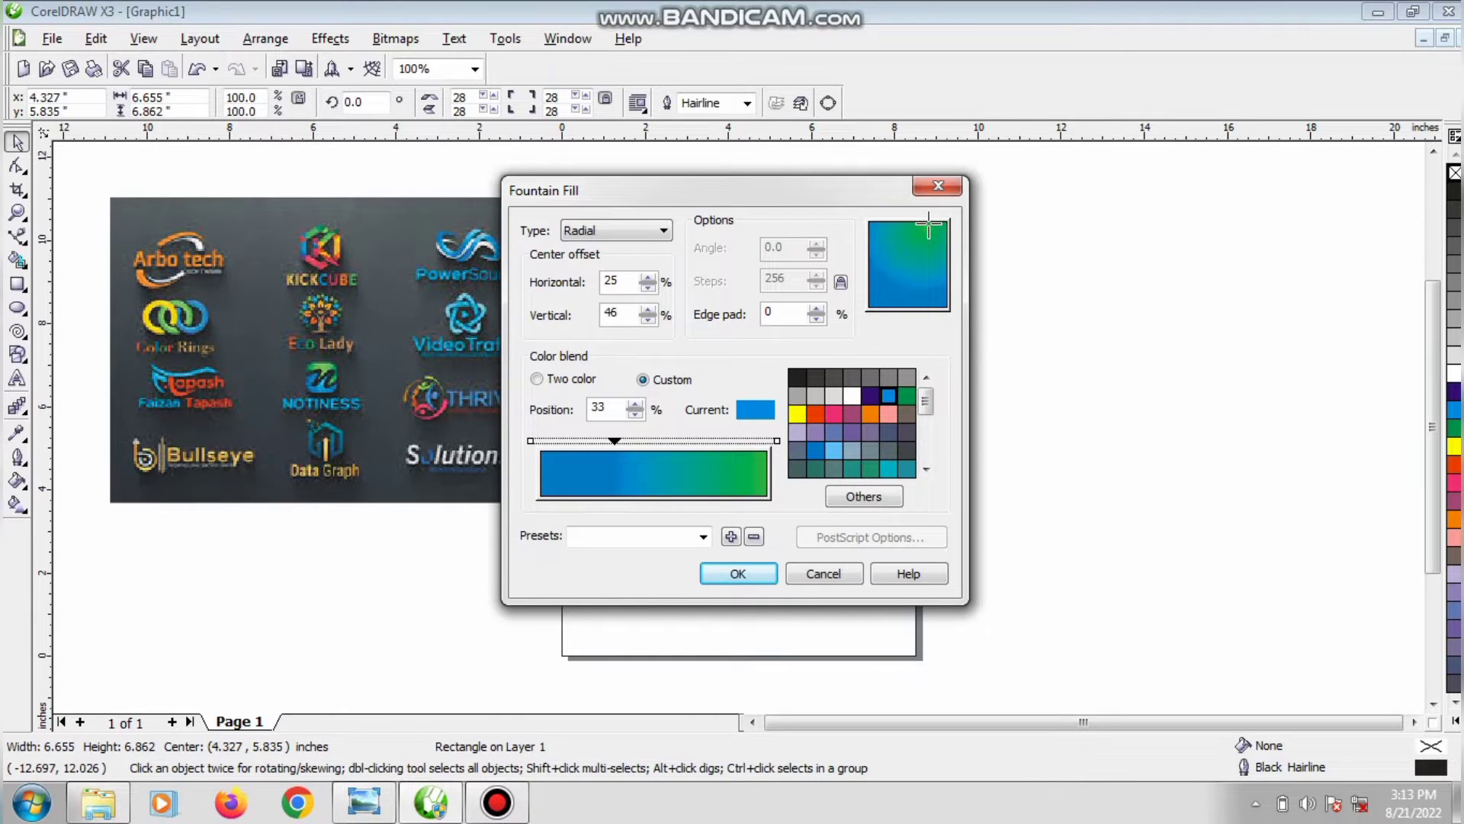
double_click(671, 437)
drag(671, 437, 721, 440)
click(736, 574)
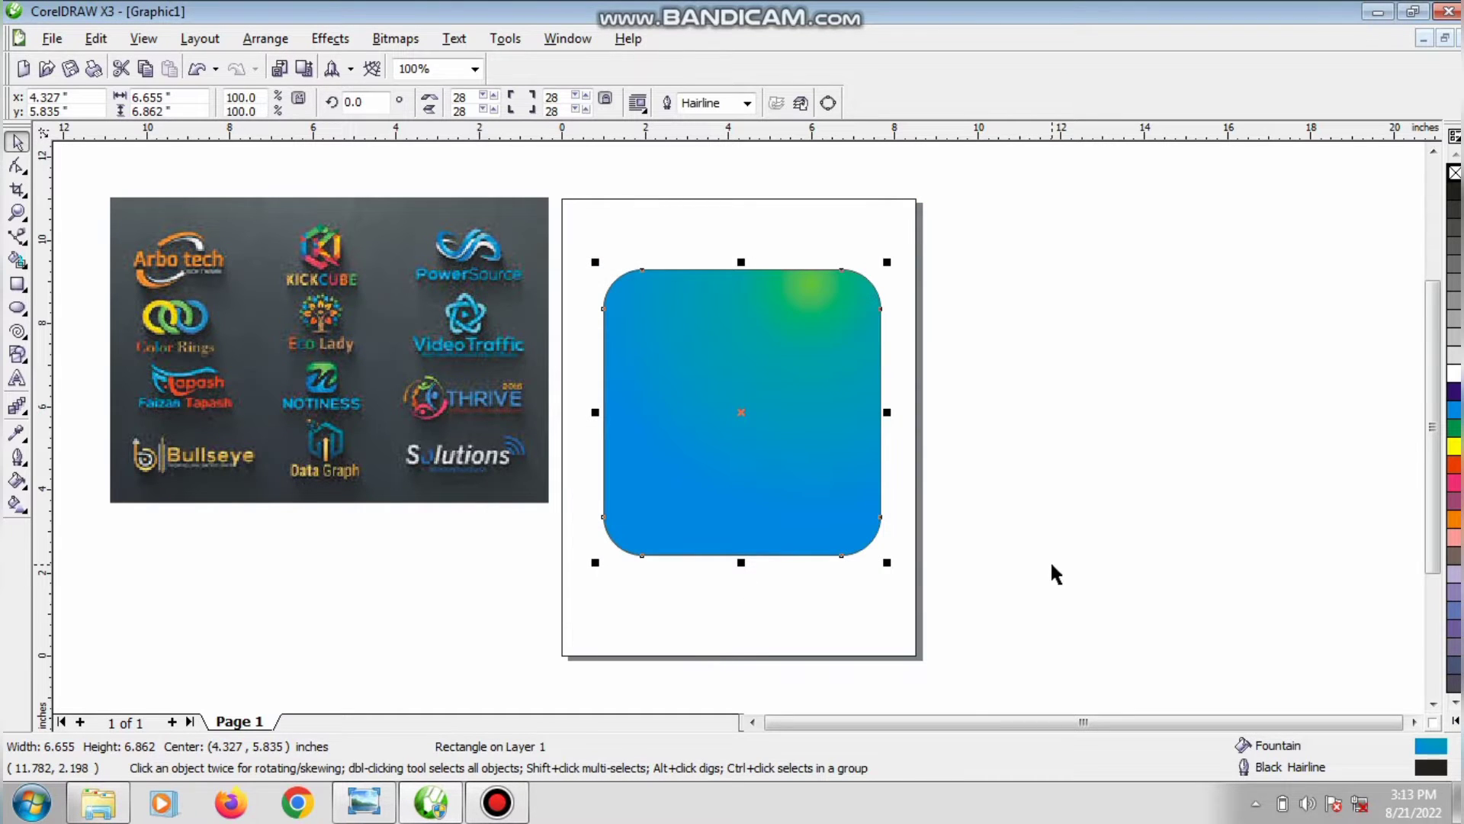
Step: Set the second color marker to 60% and the center offset to 6% and 39%, and remove the rectangle's outline
key(F11)
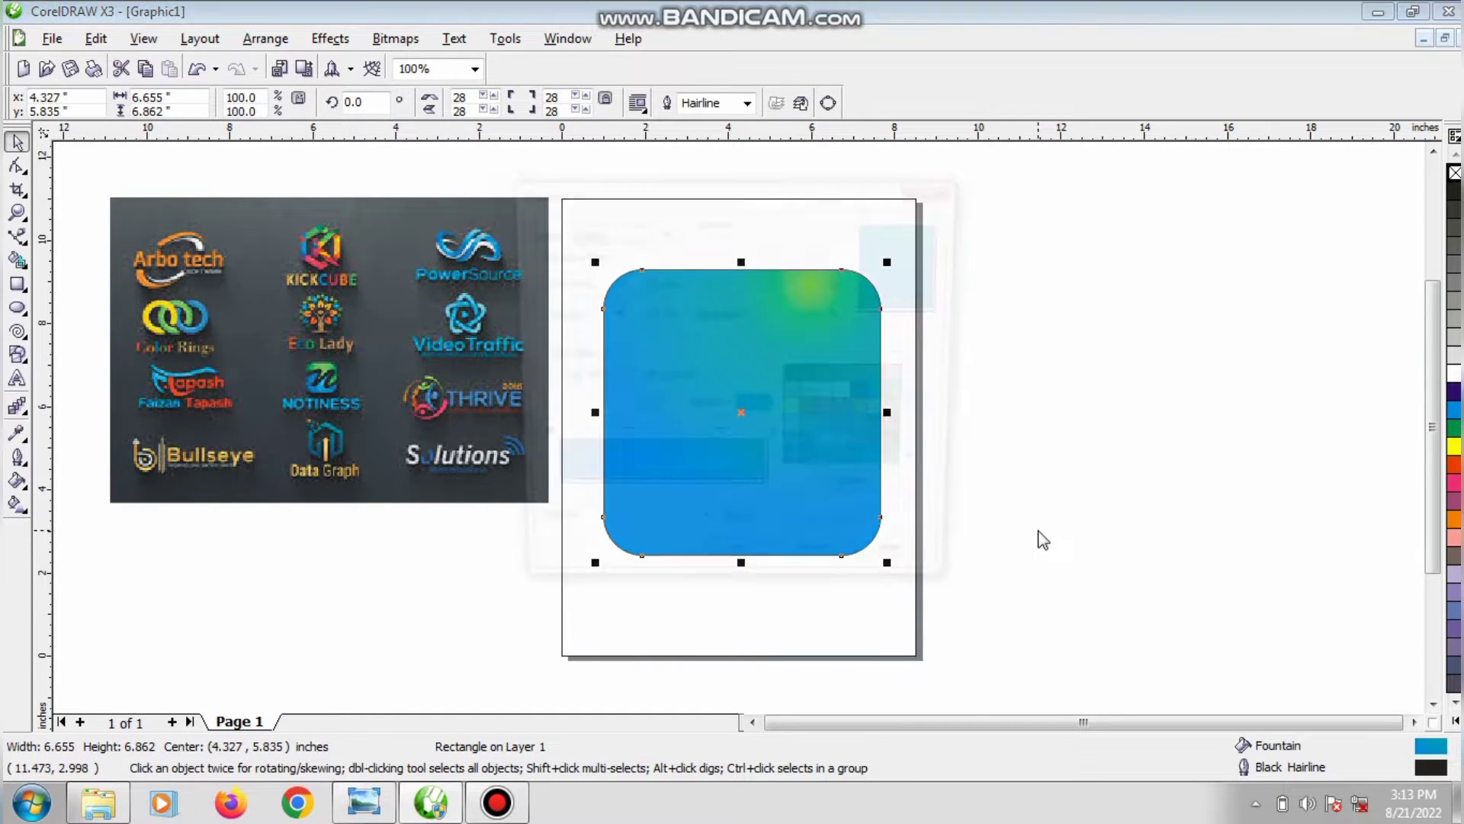
drag(719, 441, 676, 446)
mouse_move(923, 229)
mouse_down()
mouse_move(906, 240)
mouse_move(912, 259)
mouse_move(916, 233)
mouse_up()
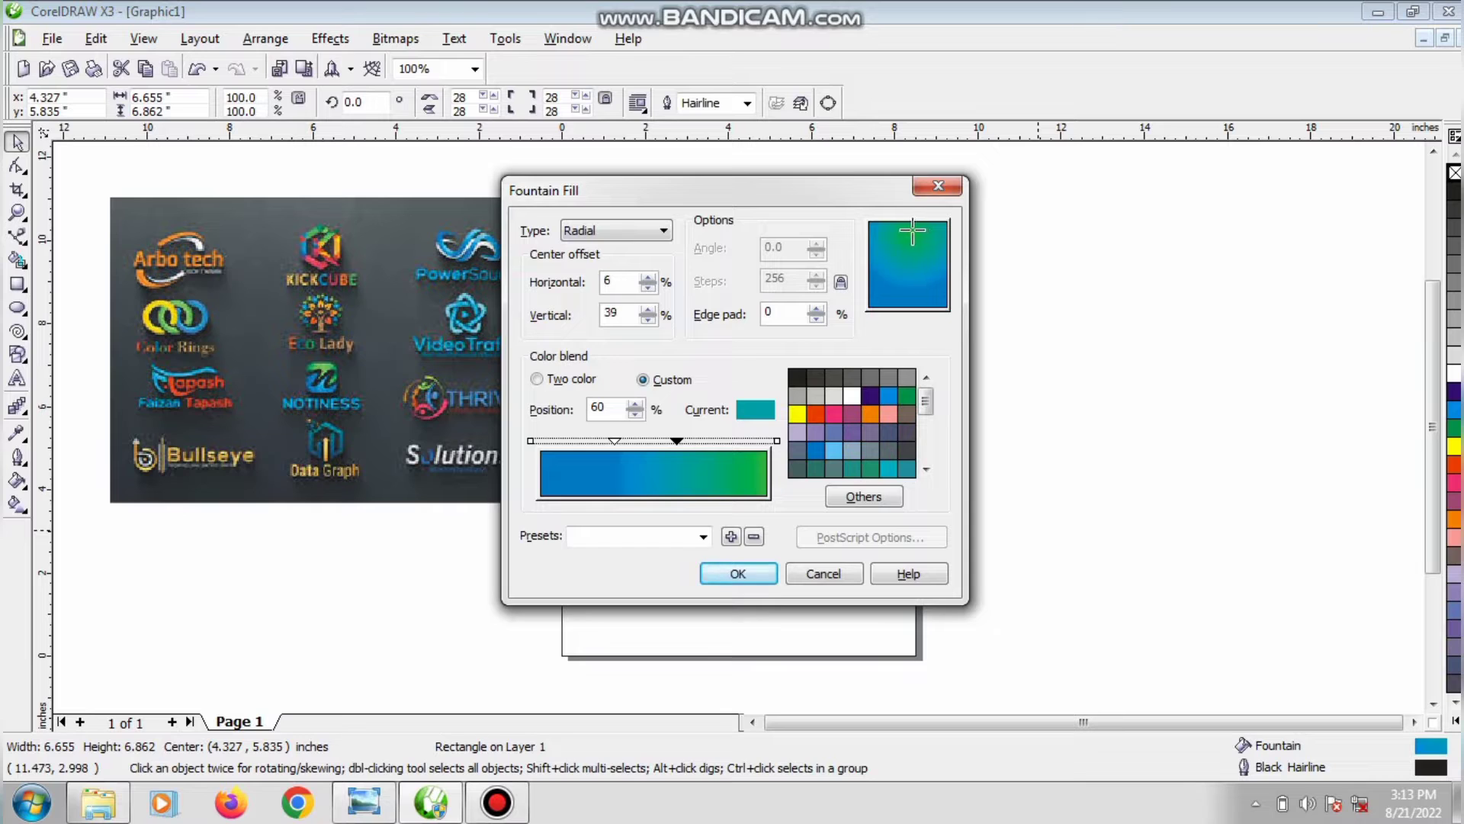
click(710, 574)
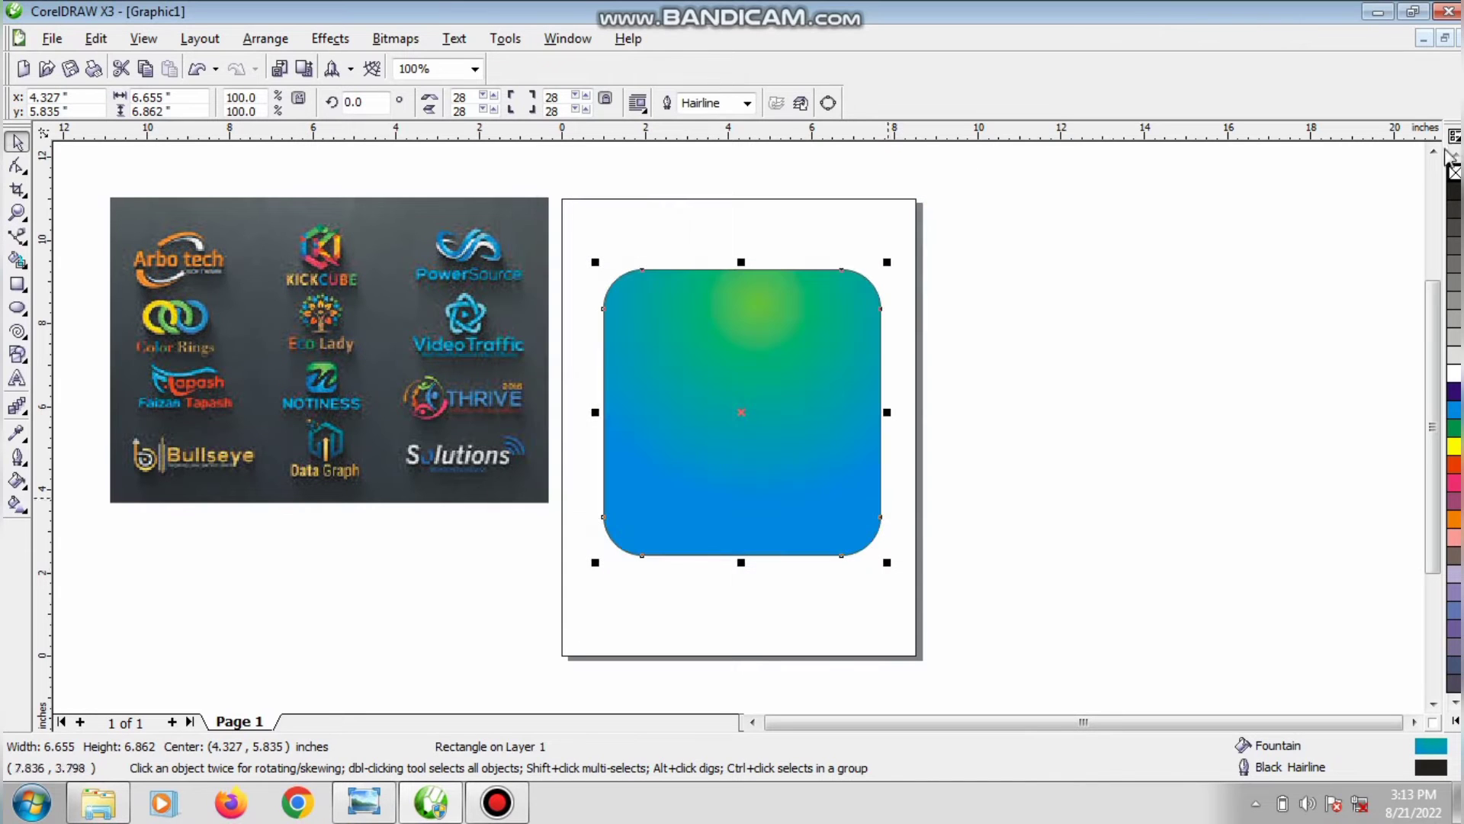
right_click(1455, 173)
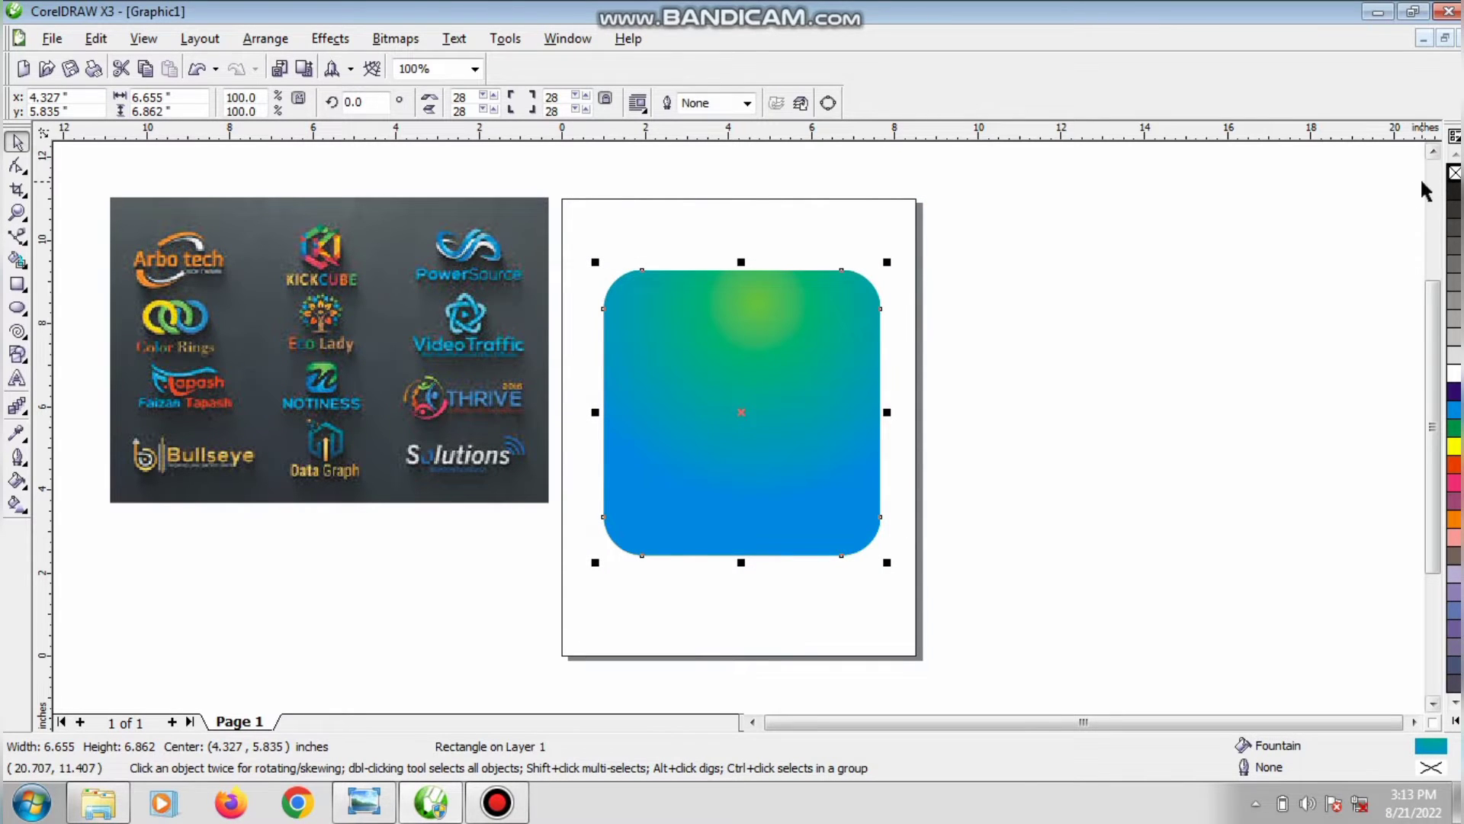
Step: Move the second color marker to 47% and place the radial center slightly lower in the rectangle's upper middle
key(F11)
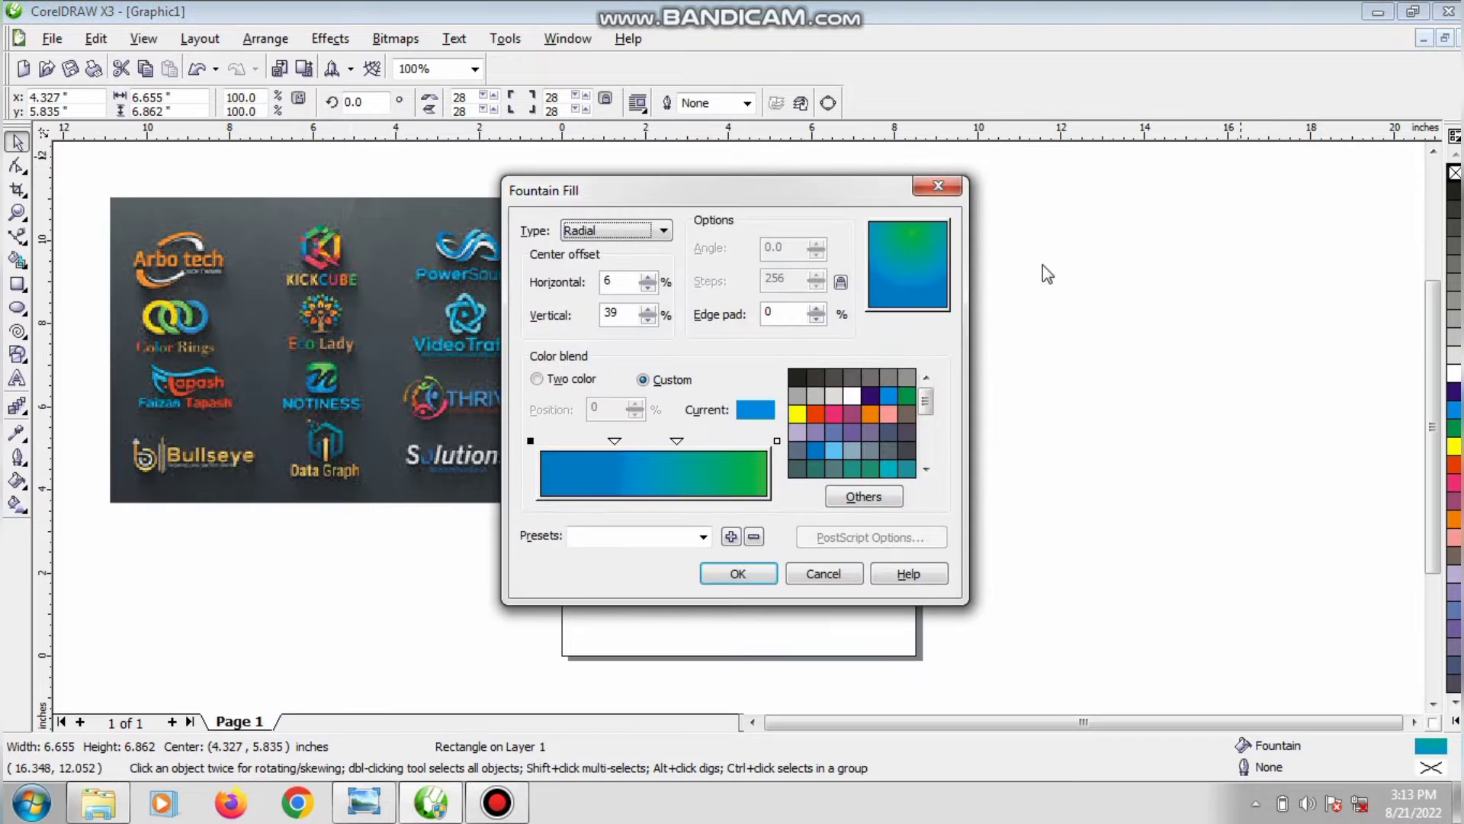
drag(926, 256, 900, 245)
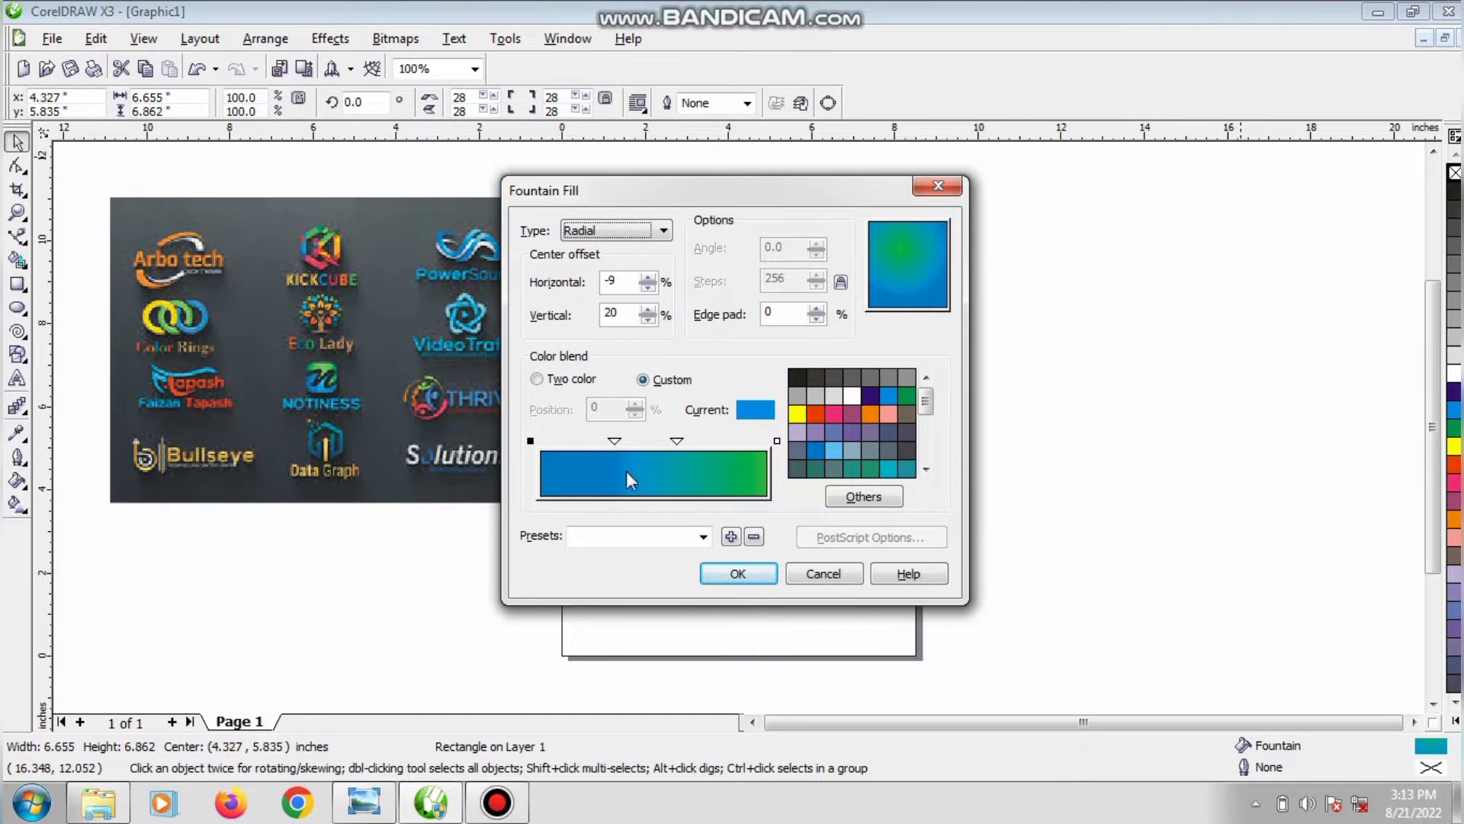
drag(675, 441, 647, 441)
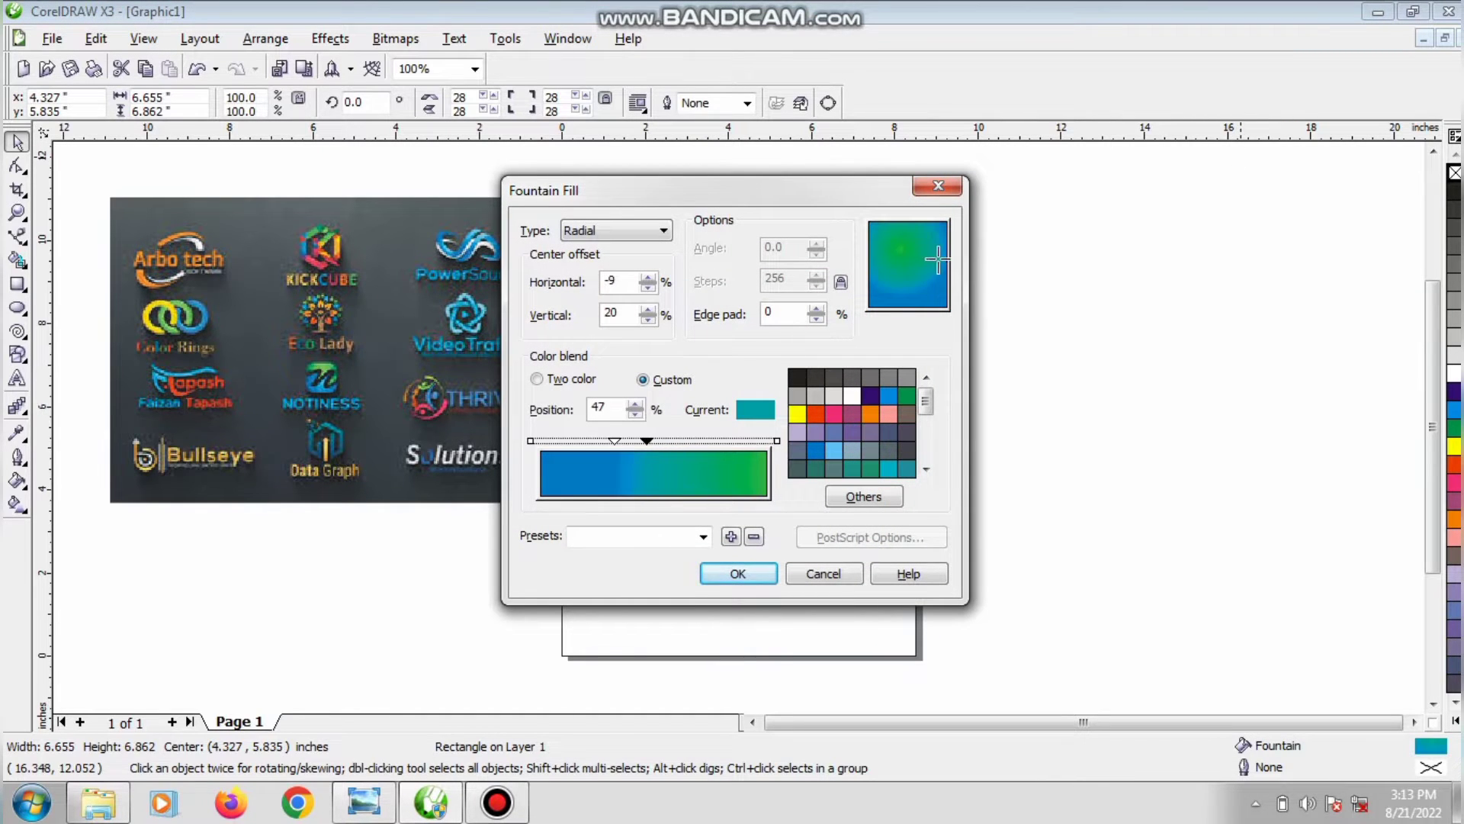
click(934, 259)
drag(934, 259, 912, 244)
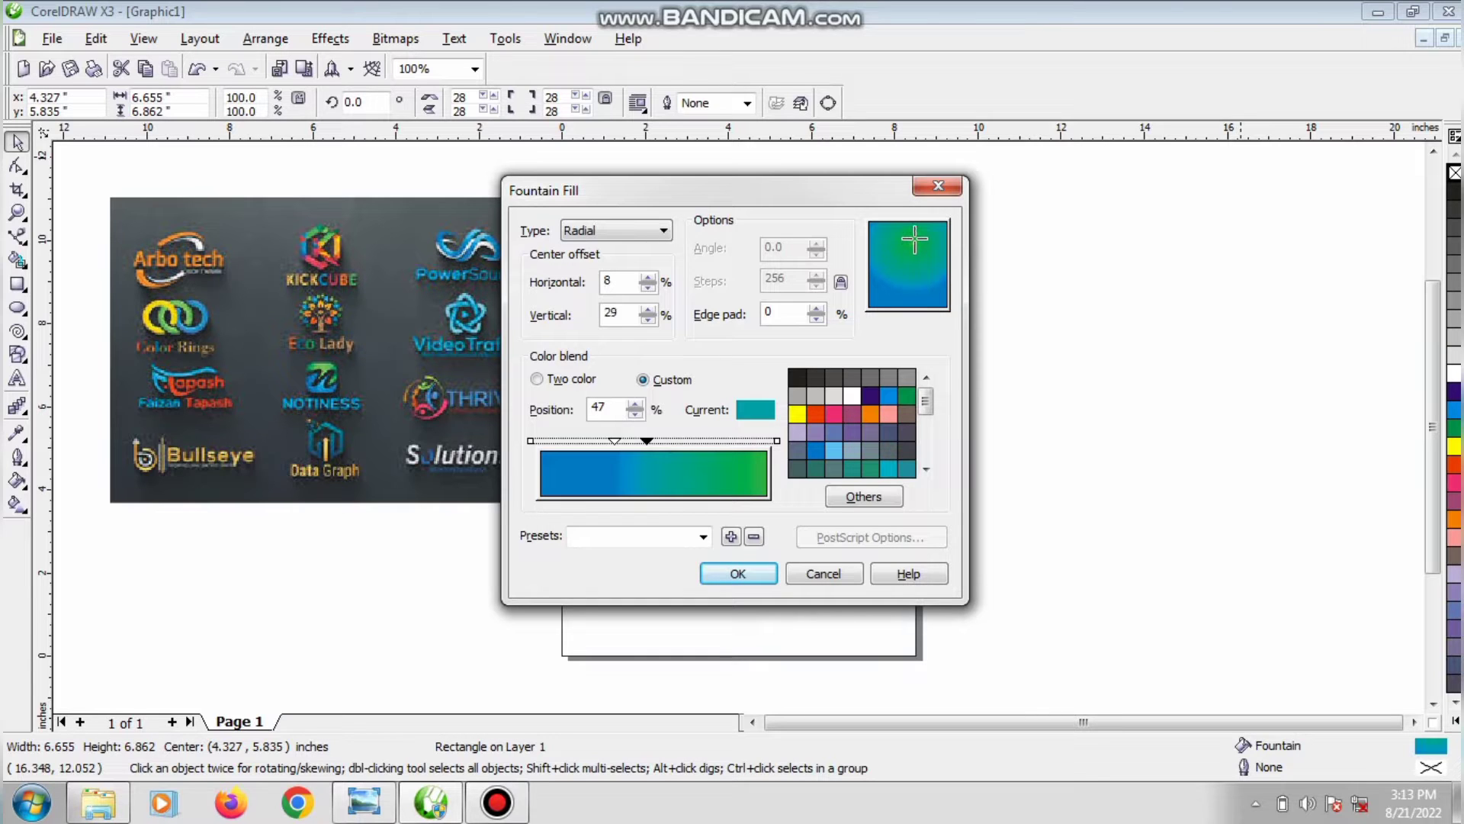
click(736, 573)
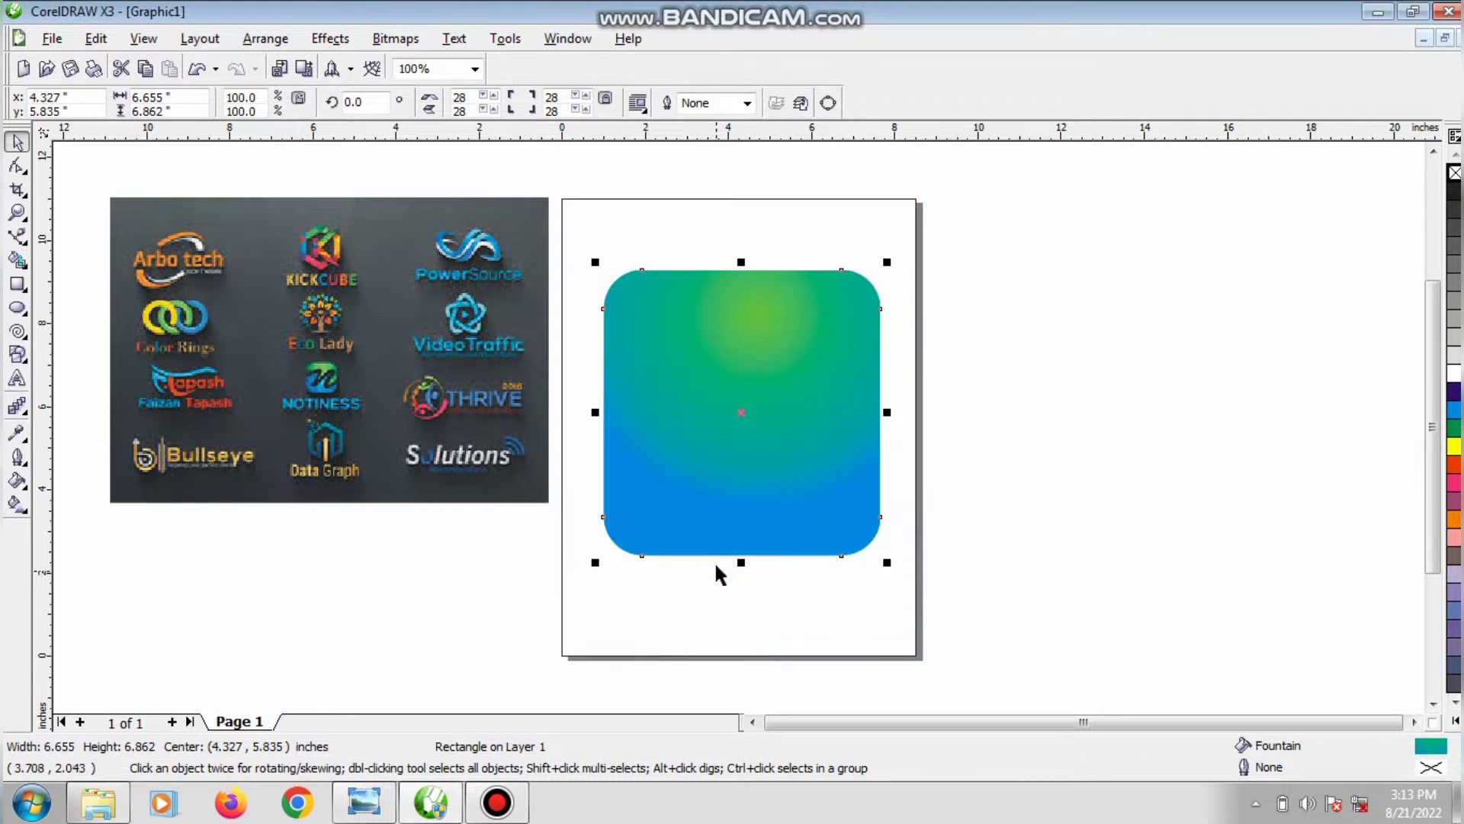
Step: Add the letter "n" as artistic text on the empty area beside the page and enlarge it to about 225 pt
click(17, 378)
click(1037, 431)
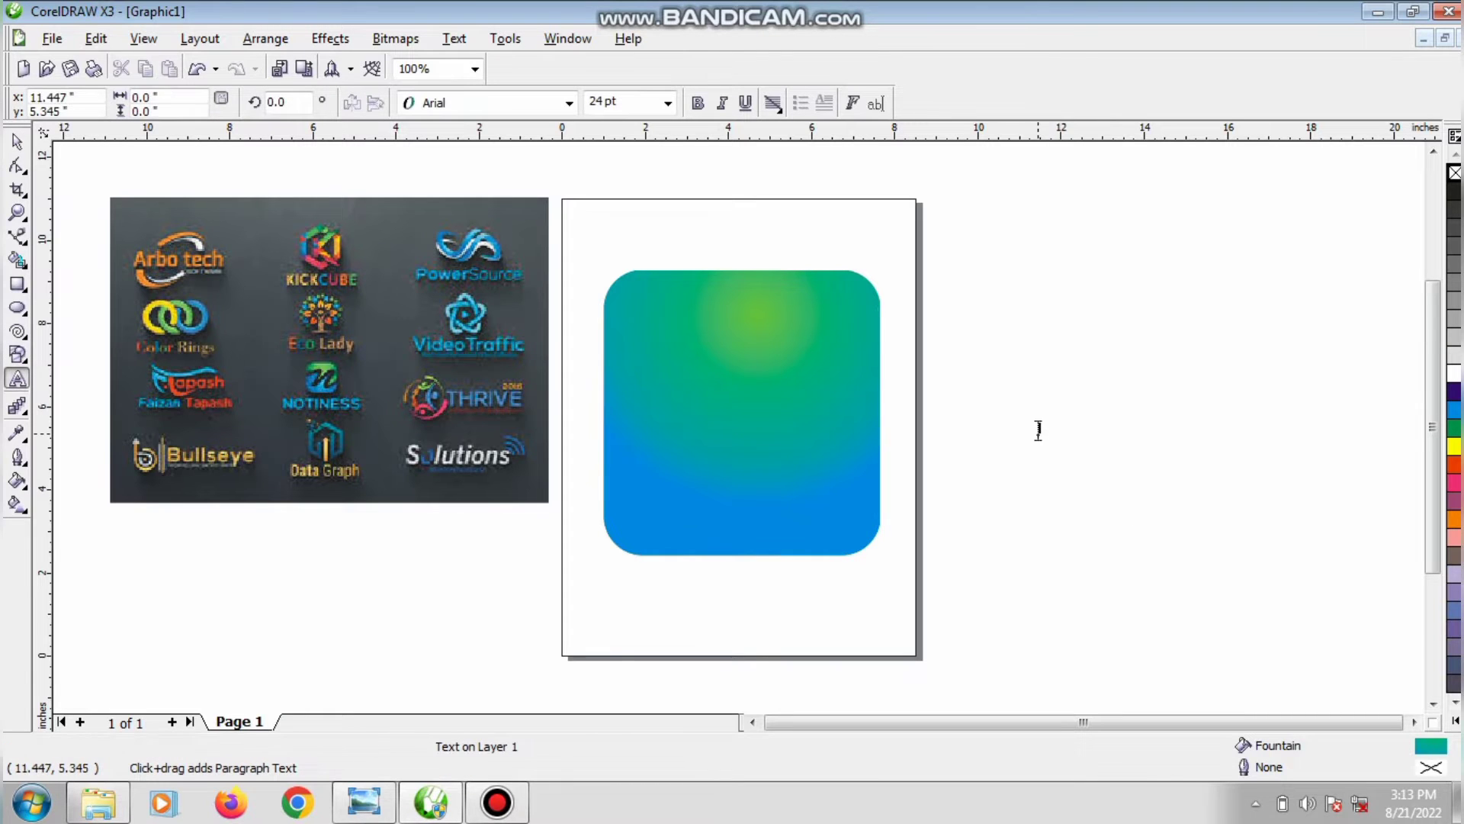
key(ctrl+space)
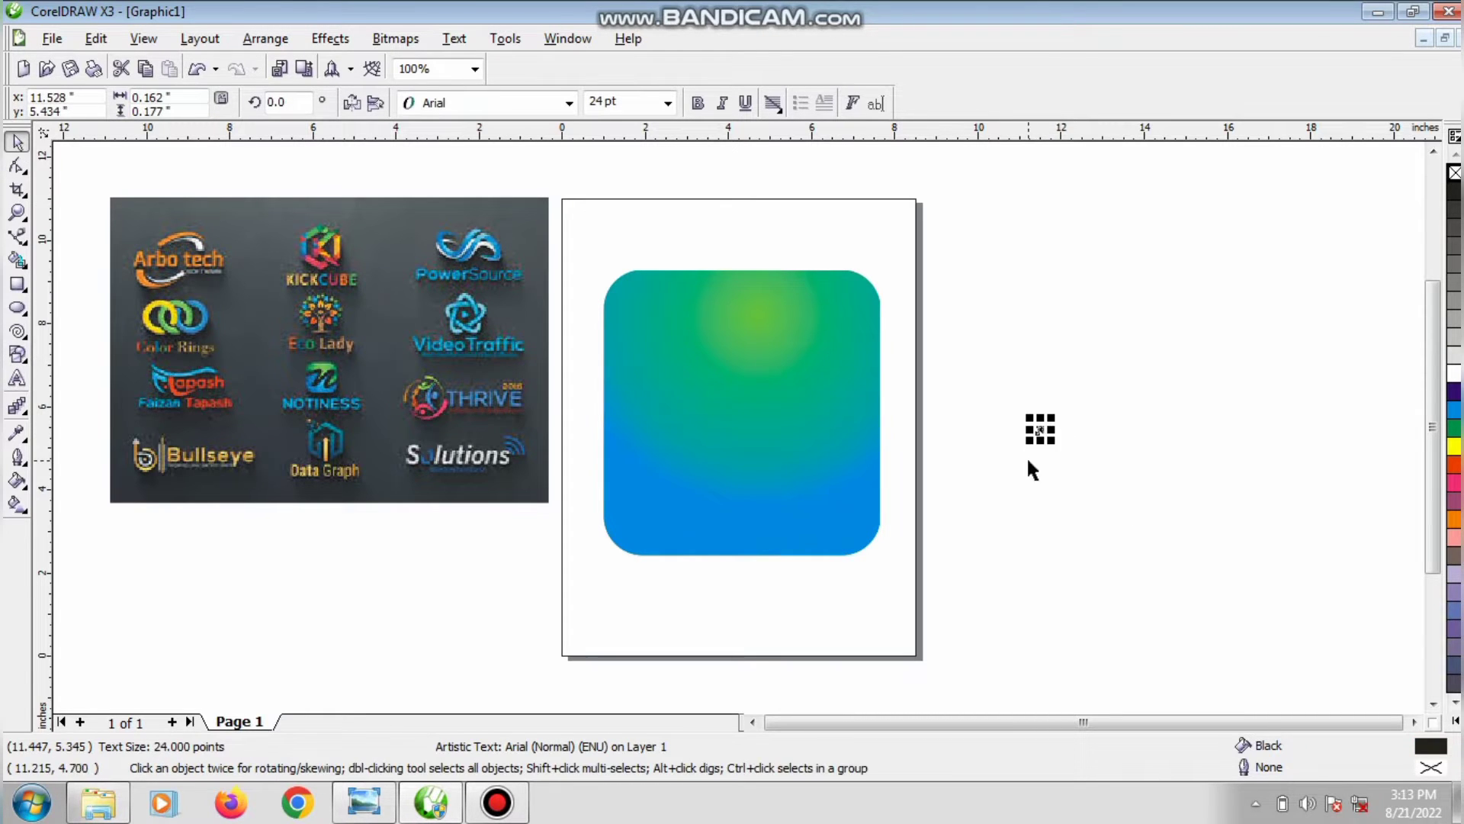
drag(1055, 442, 1114, 565)
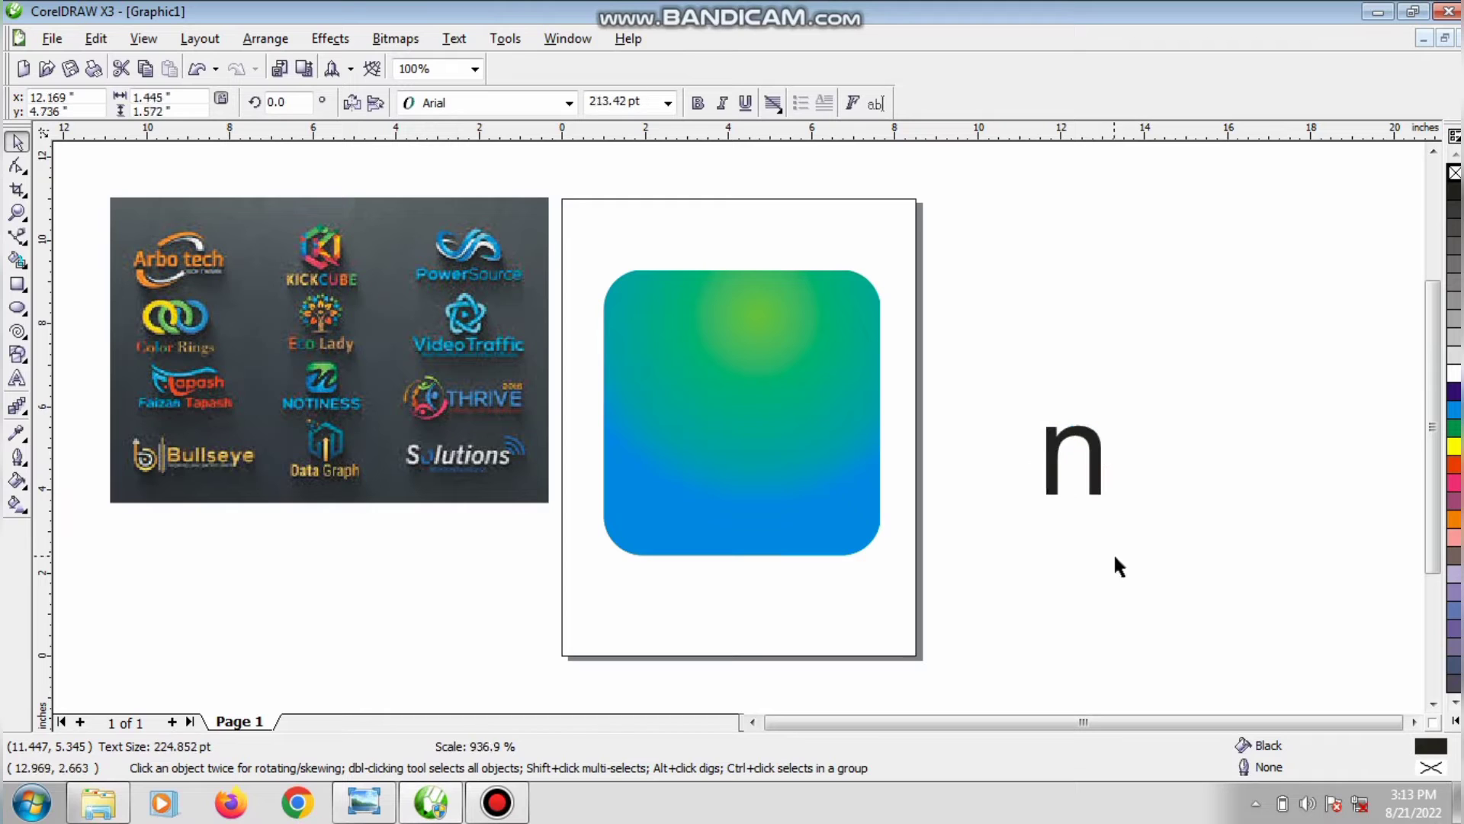
Step: Change the letter to Title Case and set its font to Brush Script MT
click(460, 46)
click(504, 436)
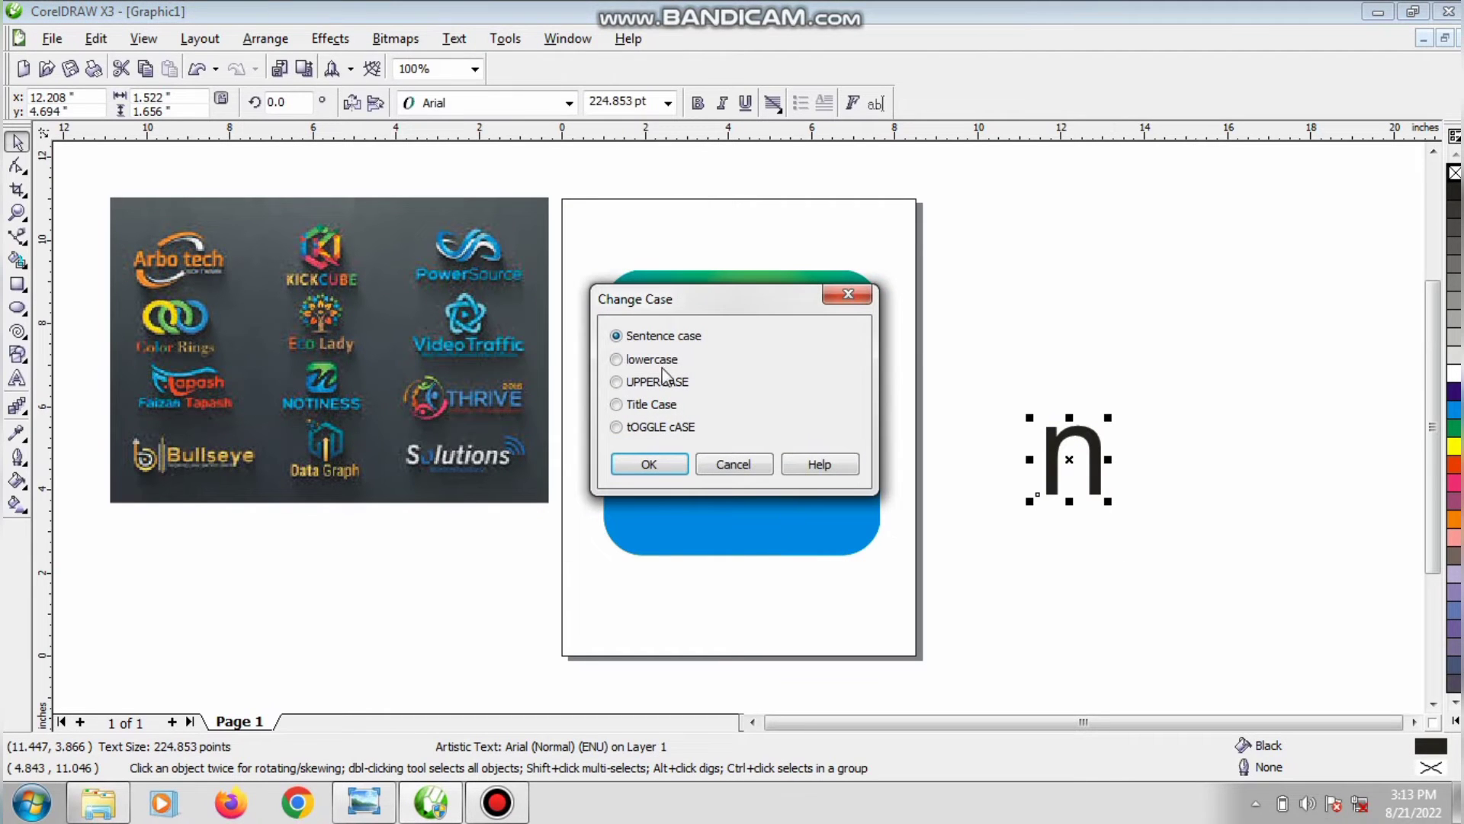
click(650, 405)
click(671, 462)
click(568, 102)
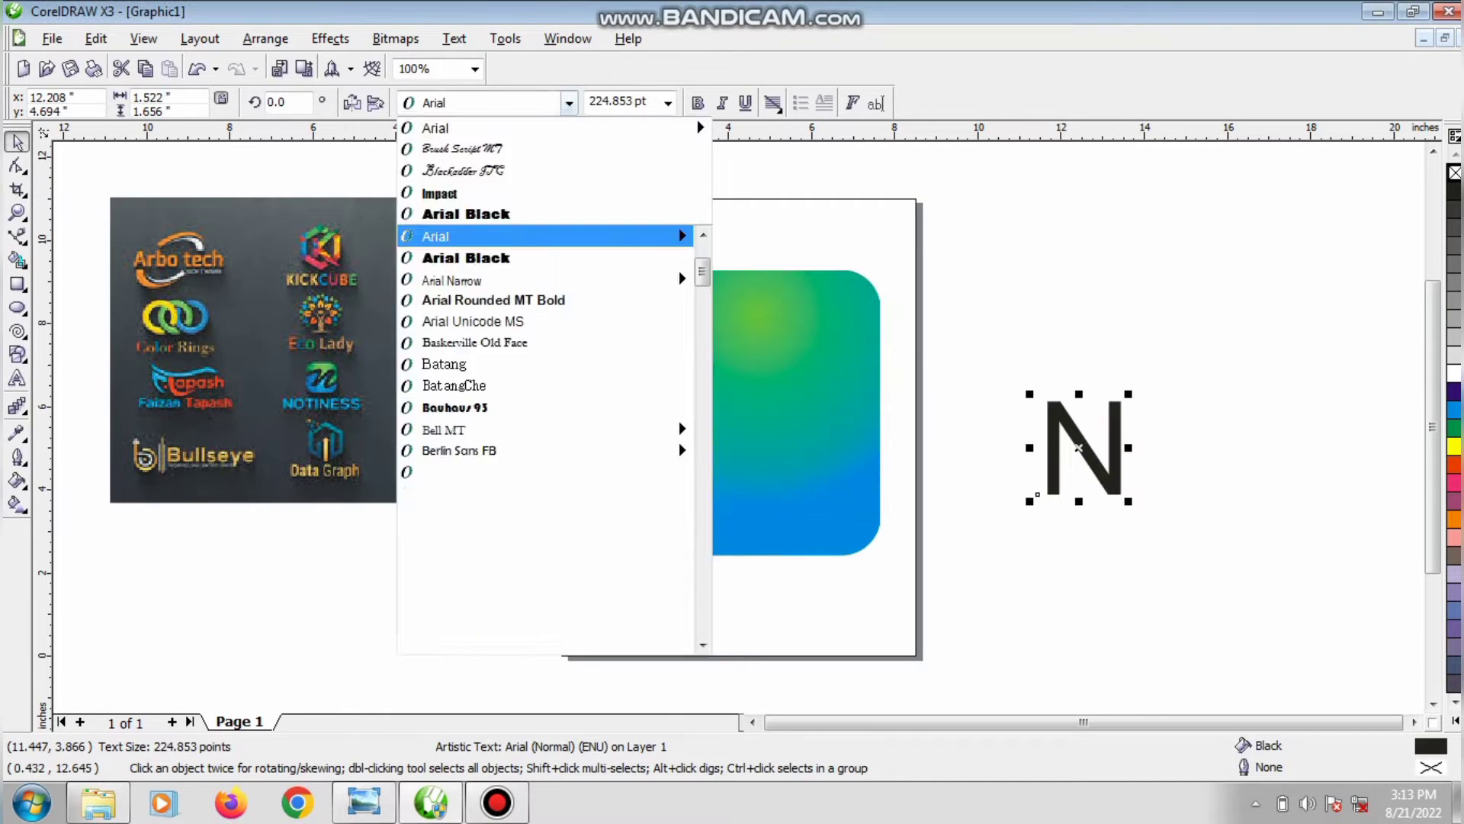
click(527, 149)
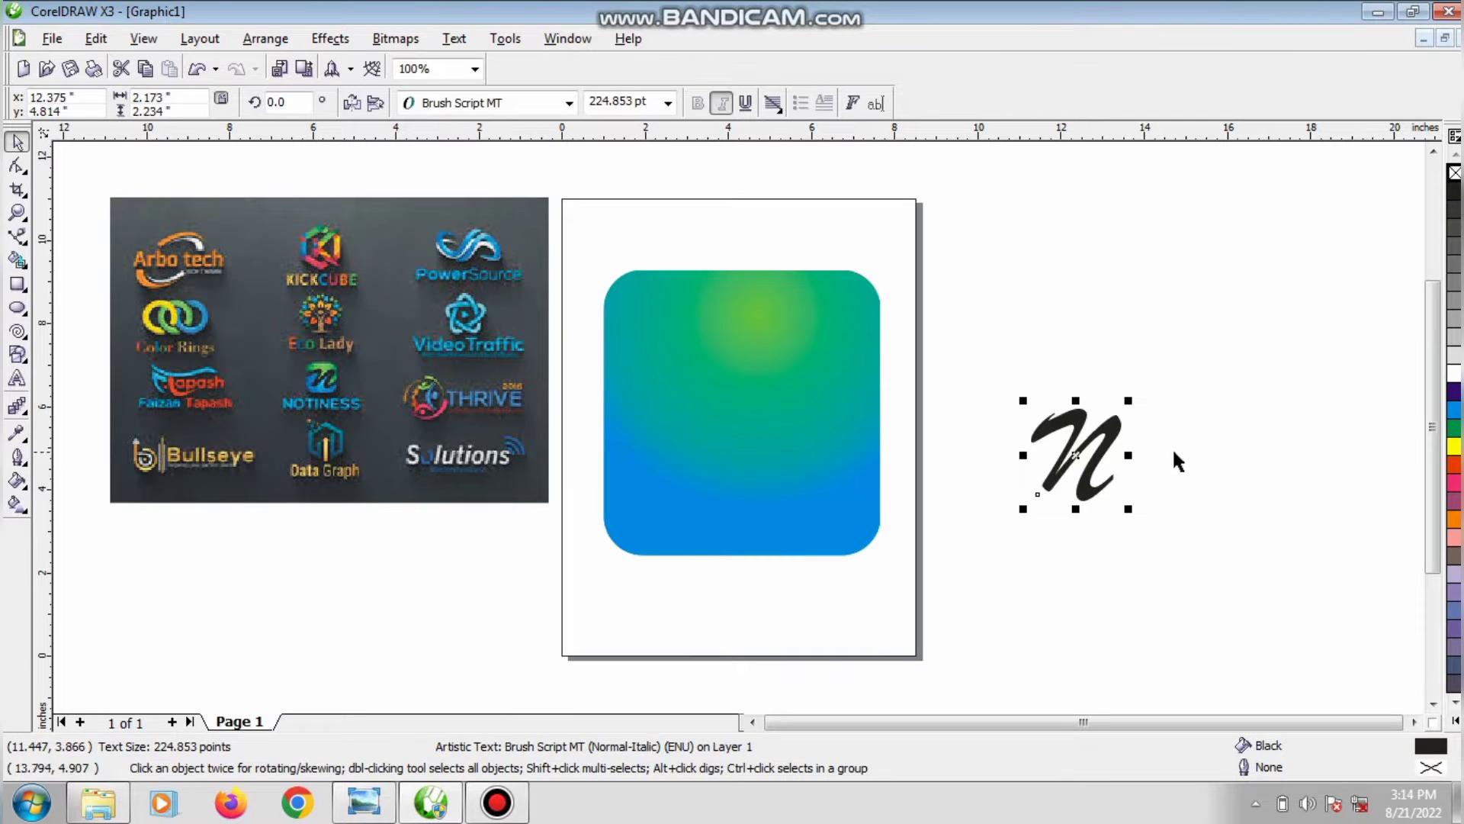
Step: Place the letter N on the gradient rectangle and enlarge it to about 479 pt, spanning the rectangle's full width
drag(1128, 455, 755, 390)
drag(777, 451, 874, 522)
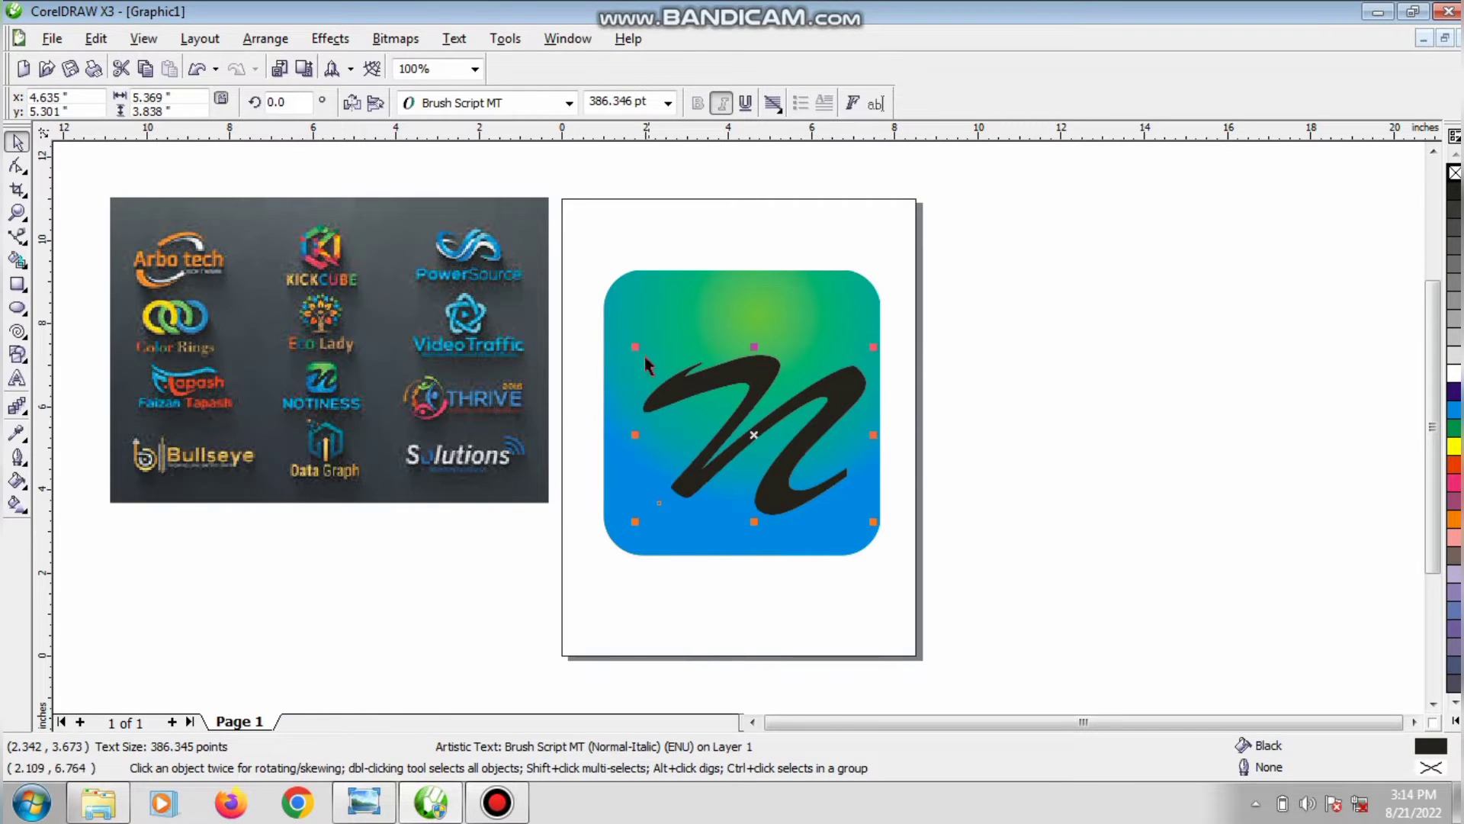
drag(635, 347, 596, 315)
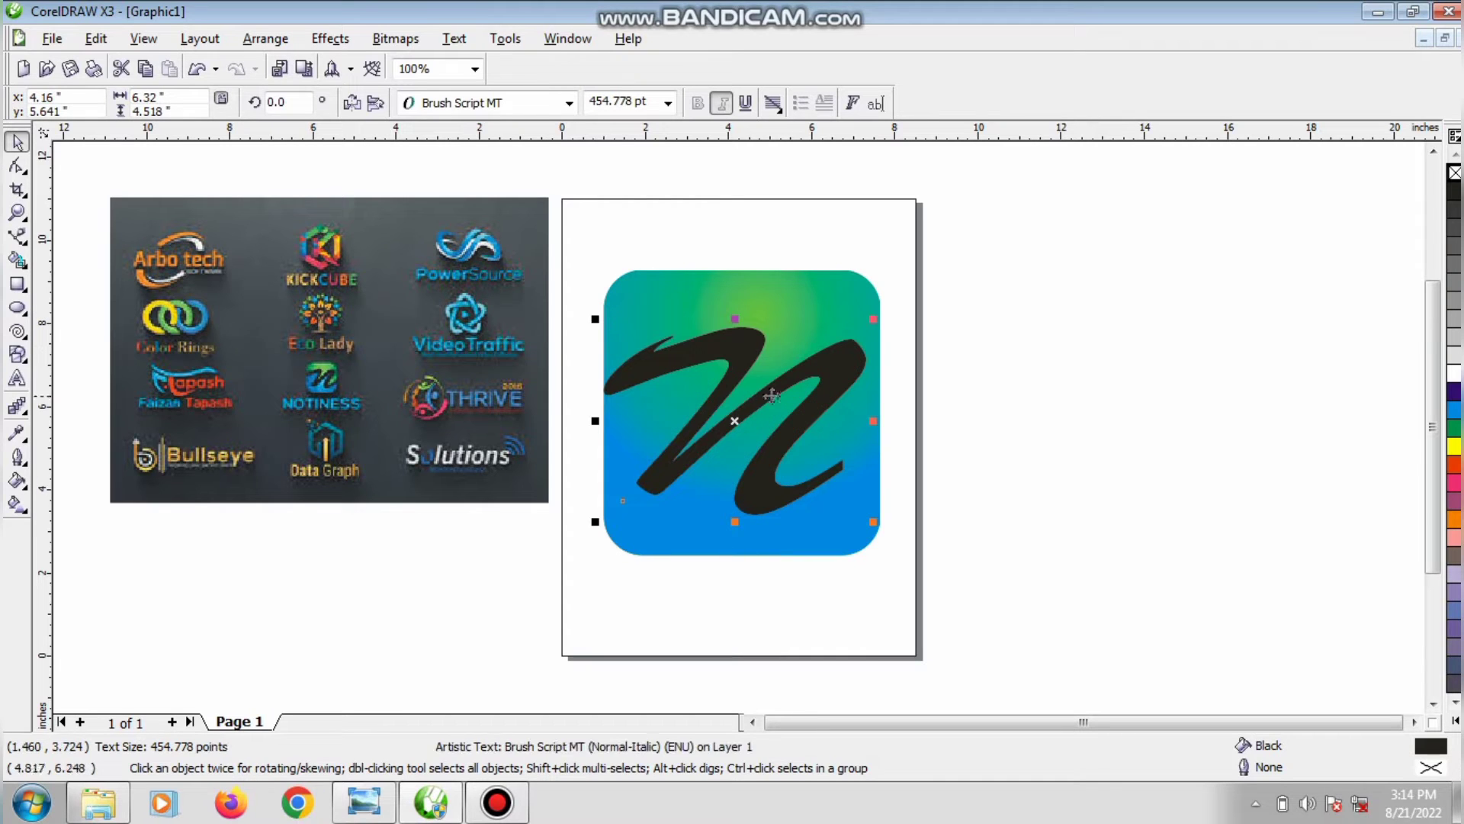
click(855, 369)
click(855, 364)
drag(870, 322, 876, 304)
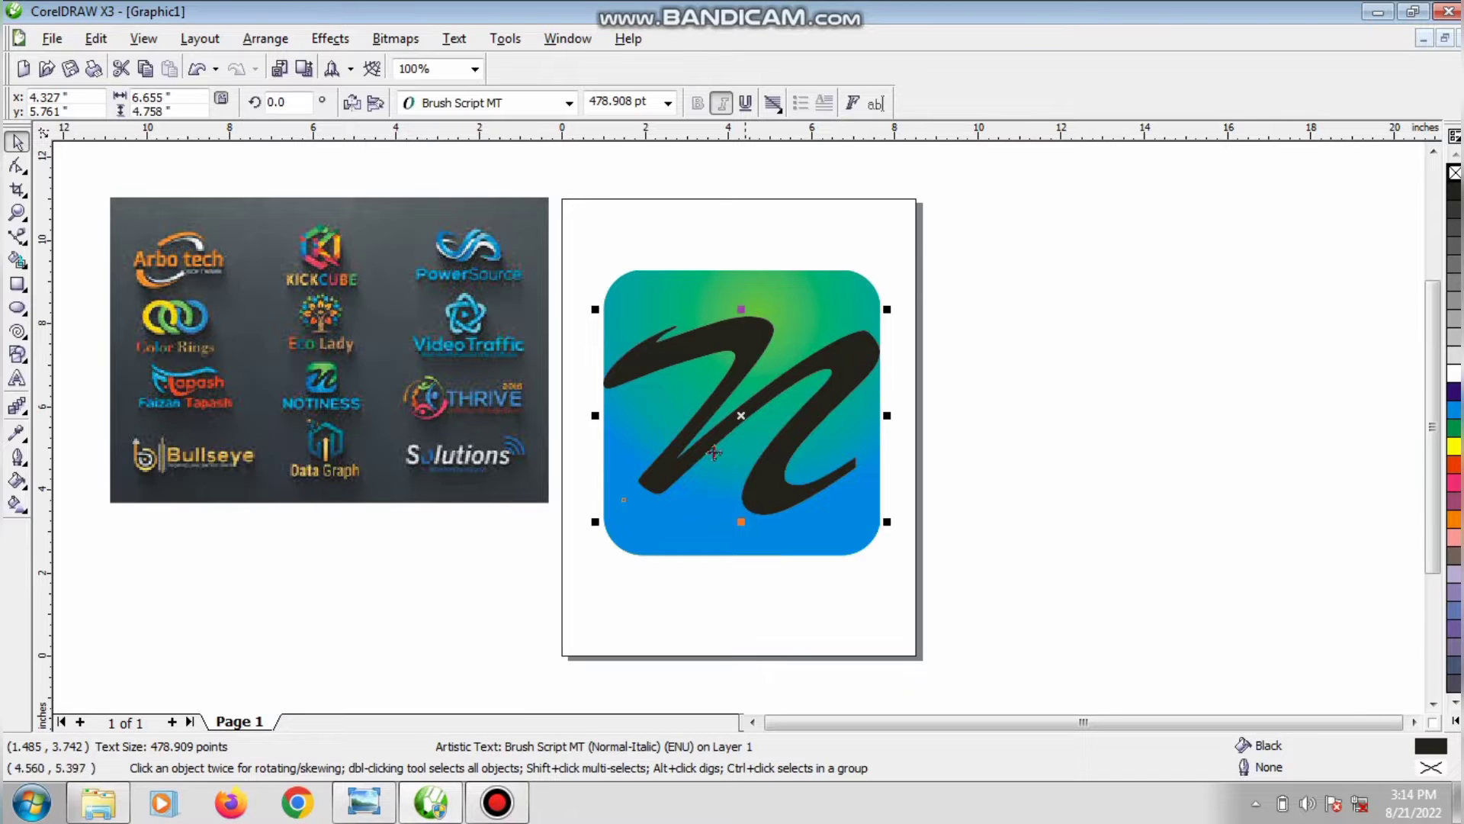
Step: Enlarge the letter N to about 538 pt so it overhangs both sides of the gradient rectangle, and PowerClip it inside the rectangle
drag(593, 523, 577, 538)
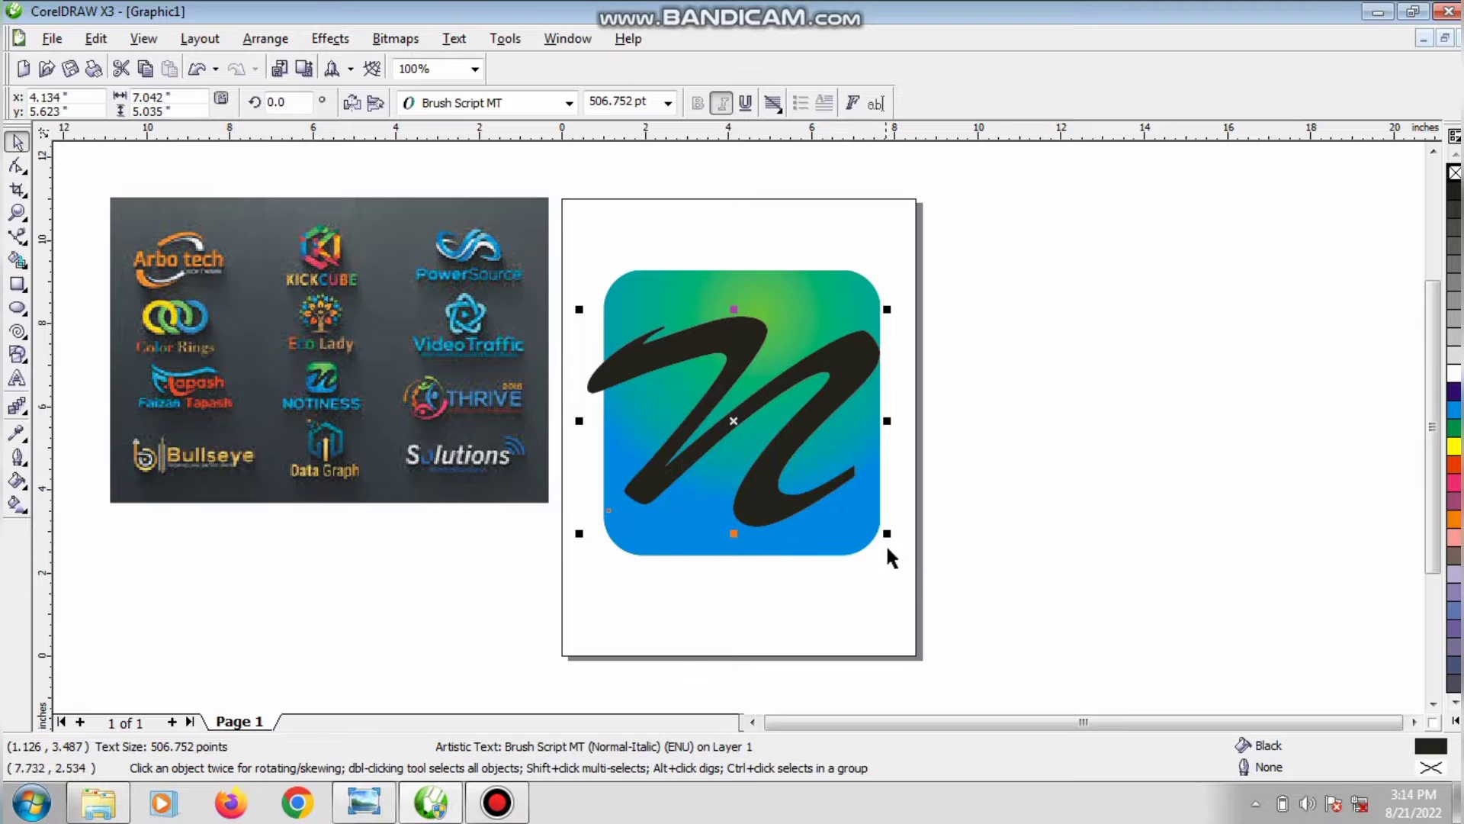
drag(887, 534, 905, 546)
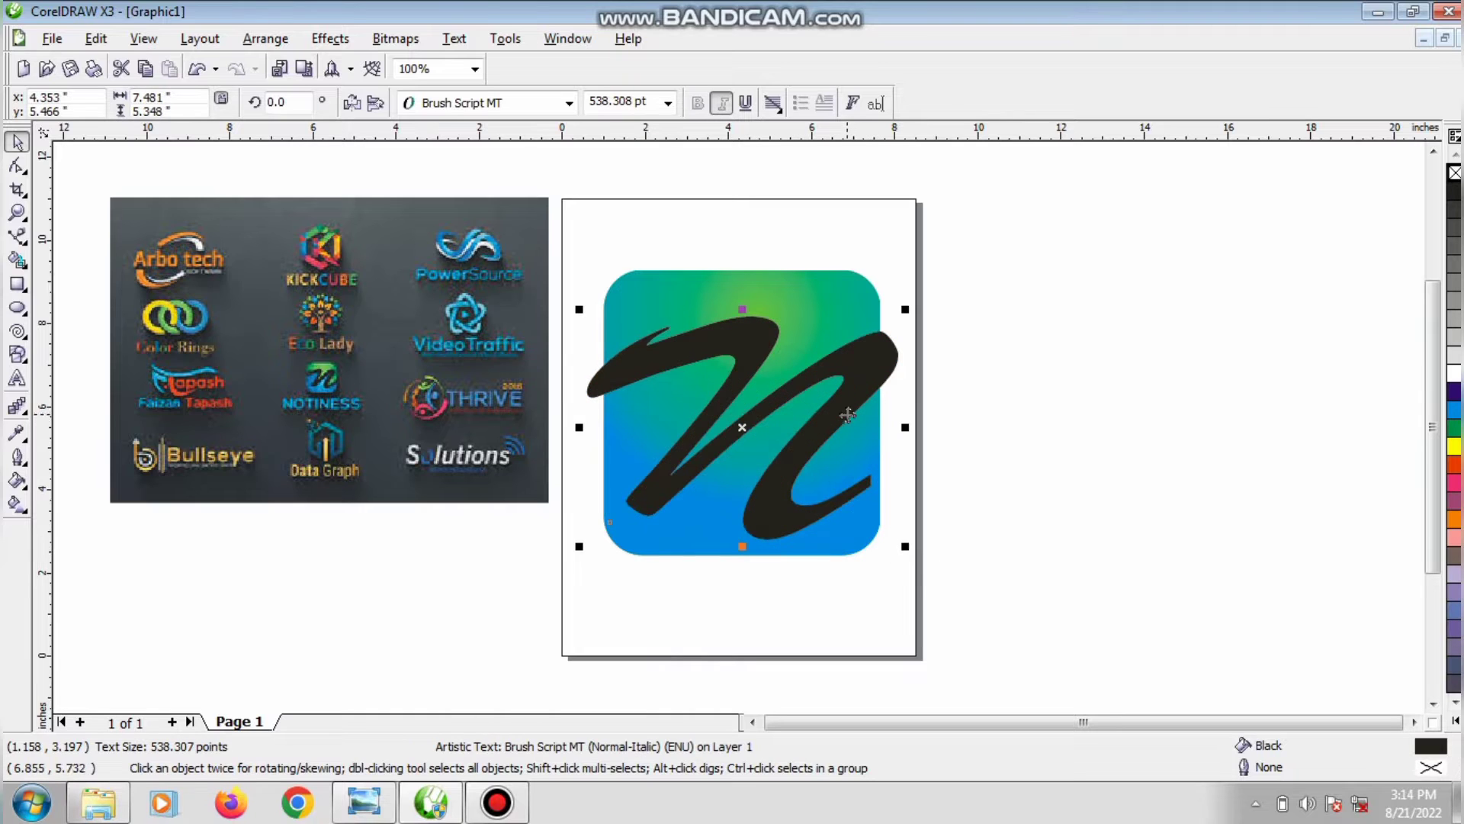
drag(847, 413, 838, 306)
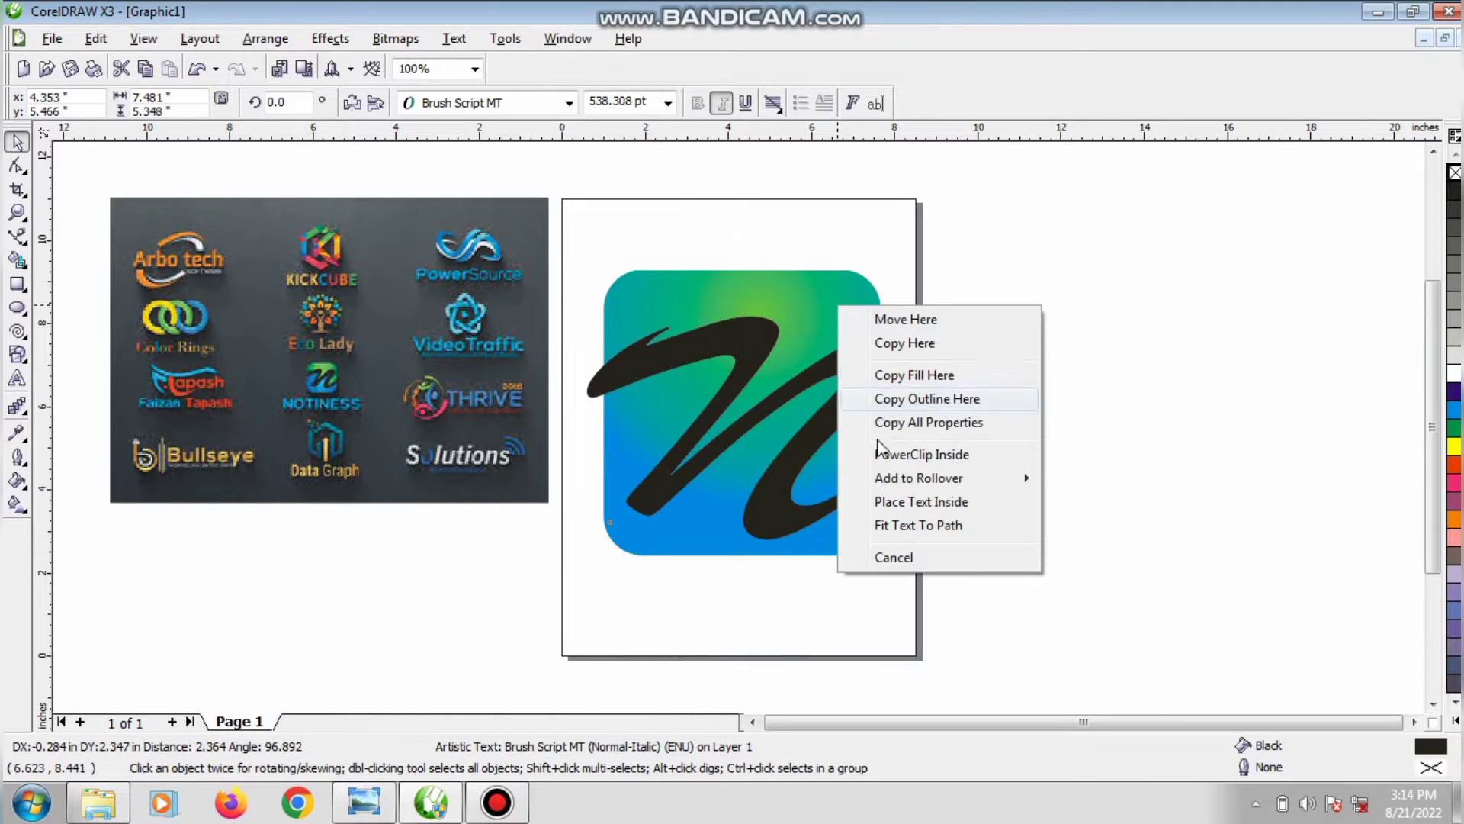
click(889, 464)
Step: Edit the PowerClip contents, shifting the N slightly left and enlarging it to about 564 pt, and finish editing
right_click(777, 418)
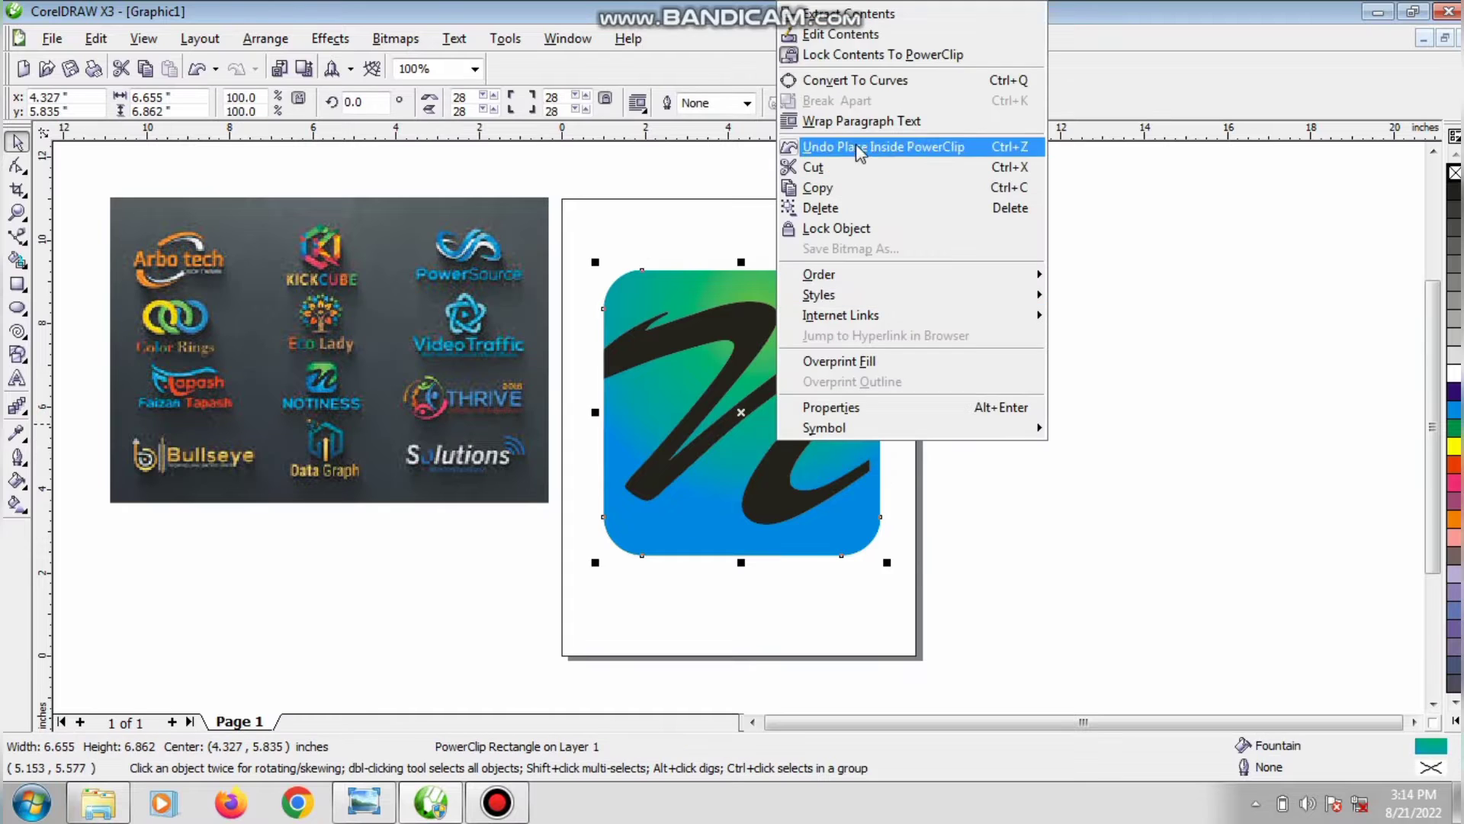
click(839, 33)
drag(762, 409, 744, 402)
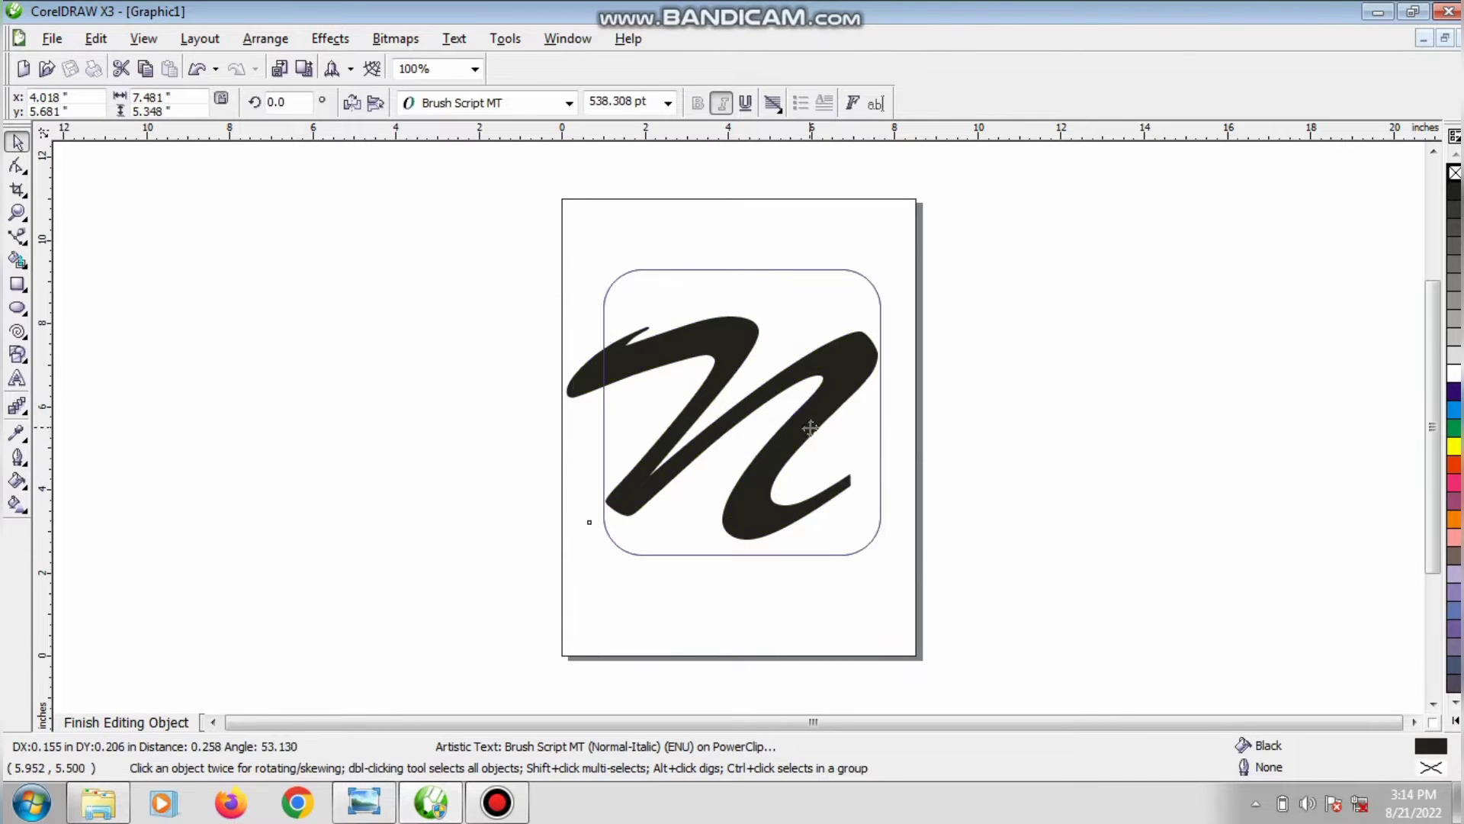
drag(892, 538, 906, 549)
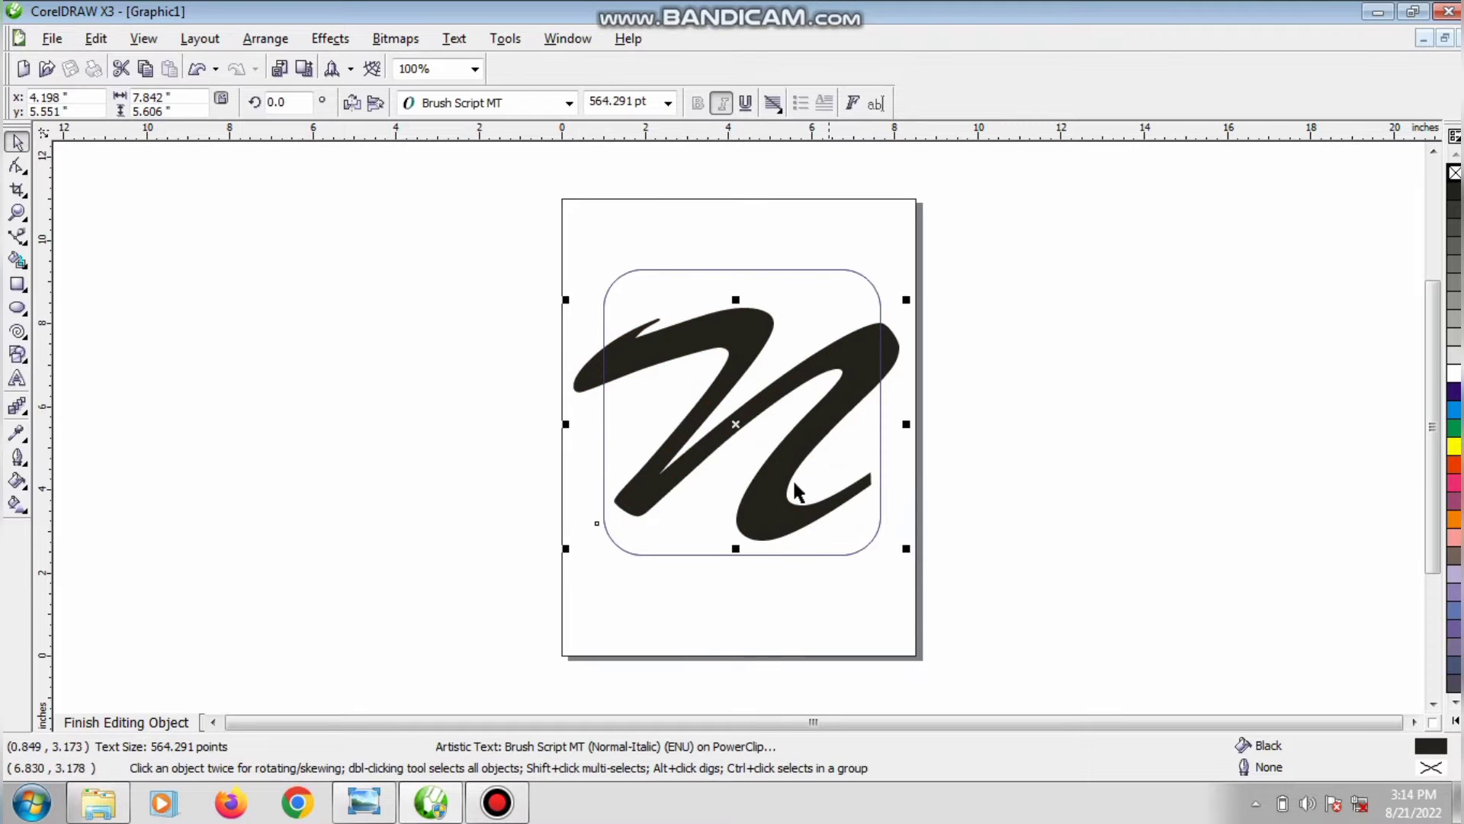
drag(836, 371, 826, 371)
click(149, 722)
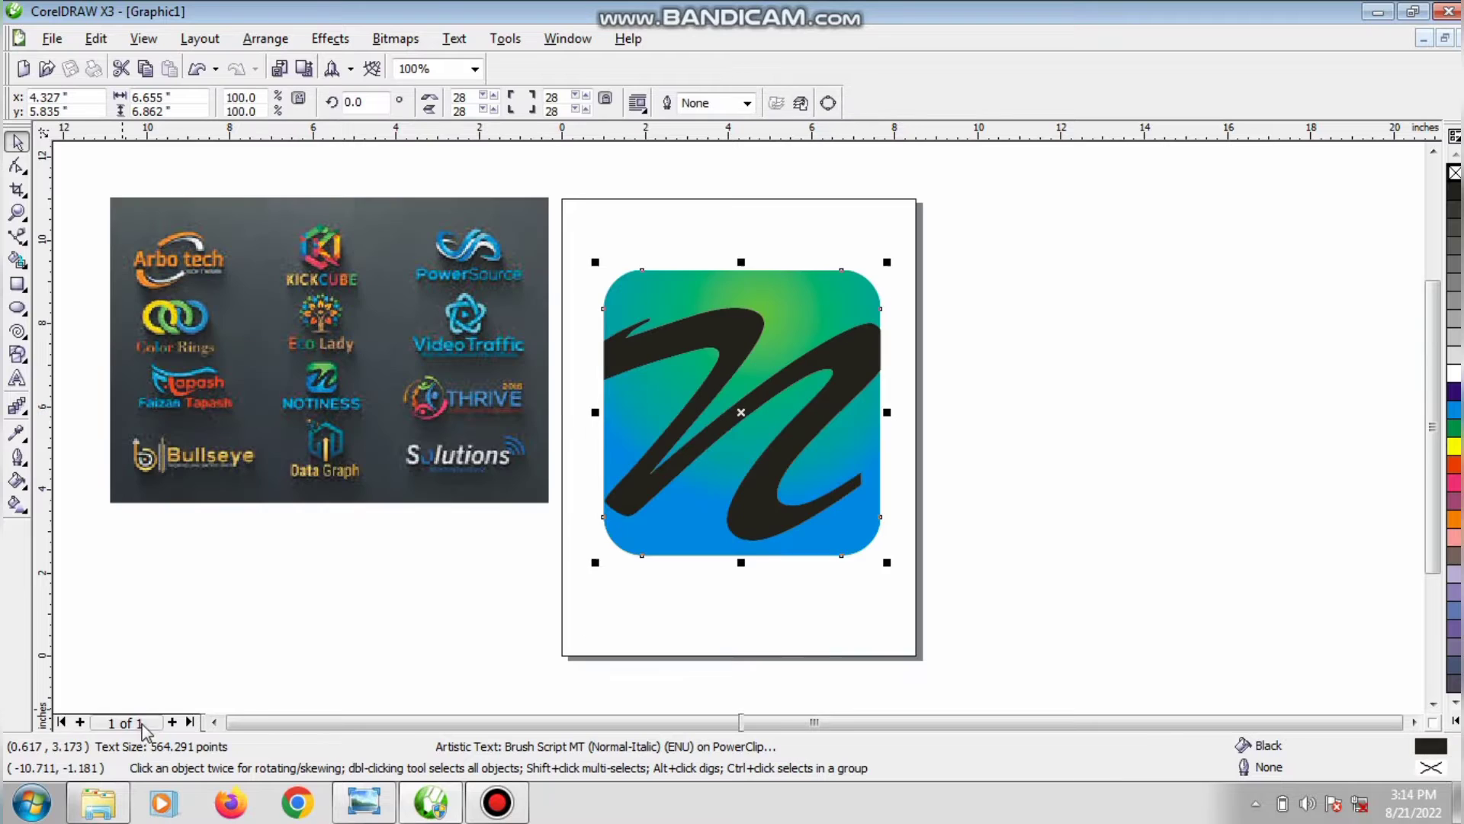
click(1118, 504)
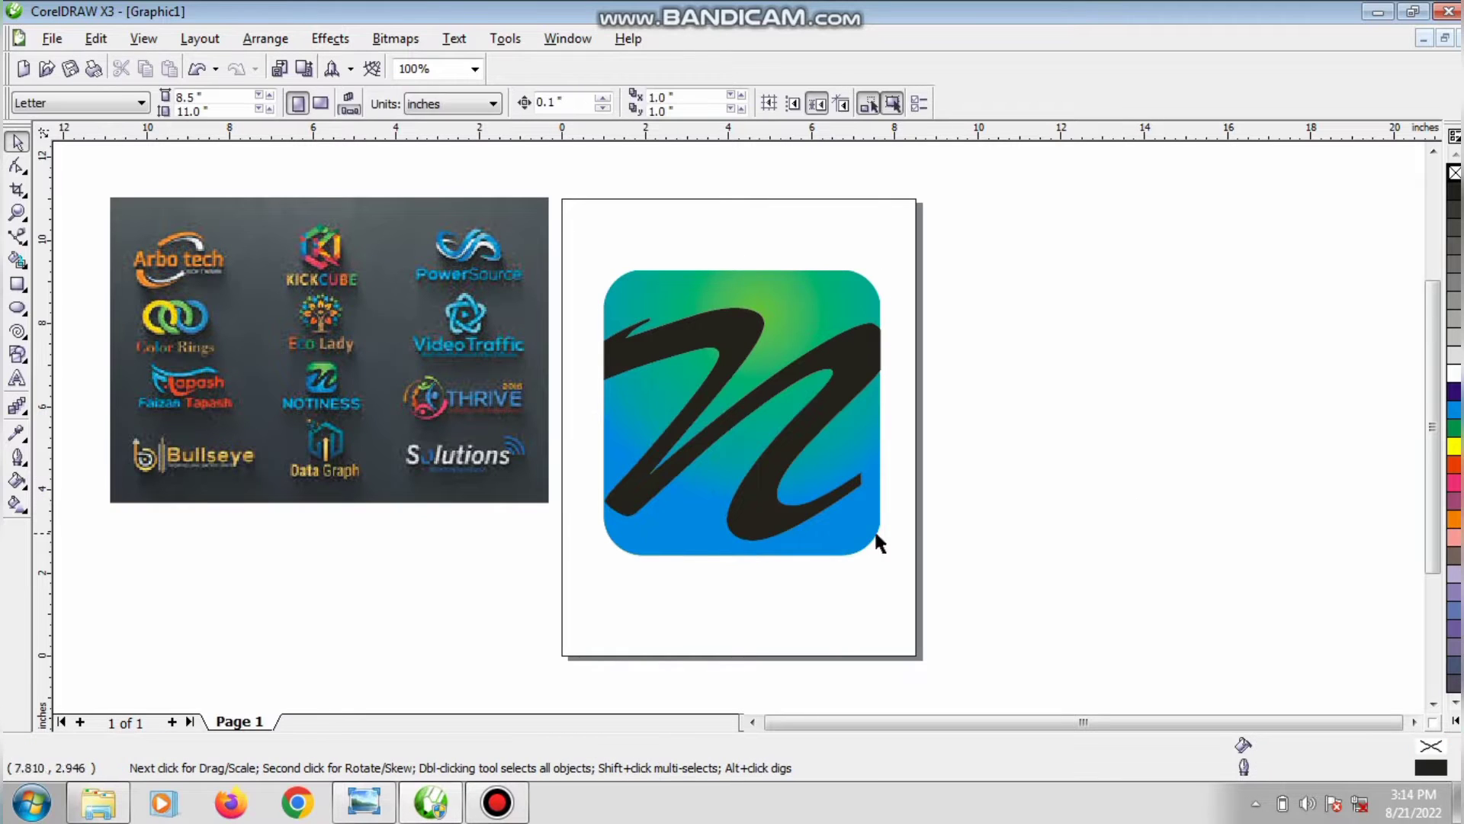
Step: Scale the clipped N icon down to 57% and place it on the empty area to the right of the page
click(771, 515)
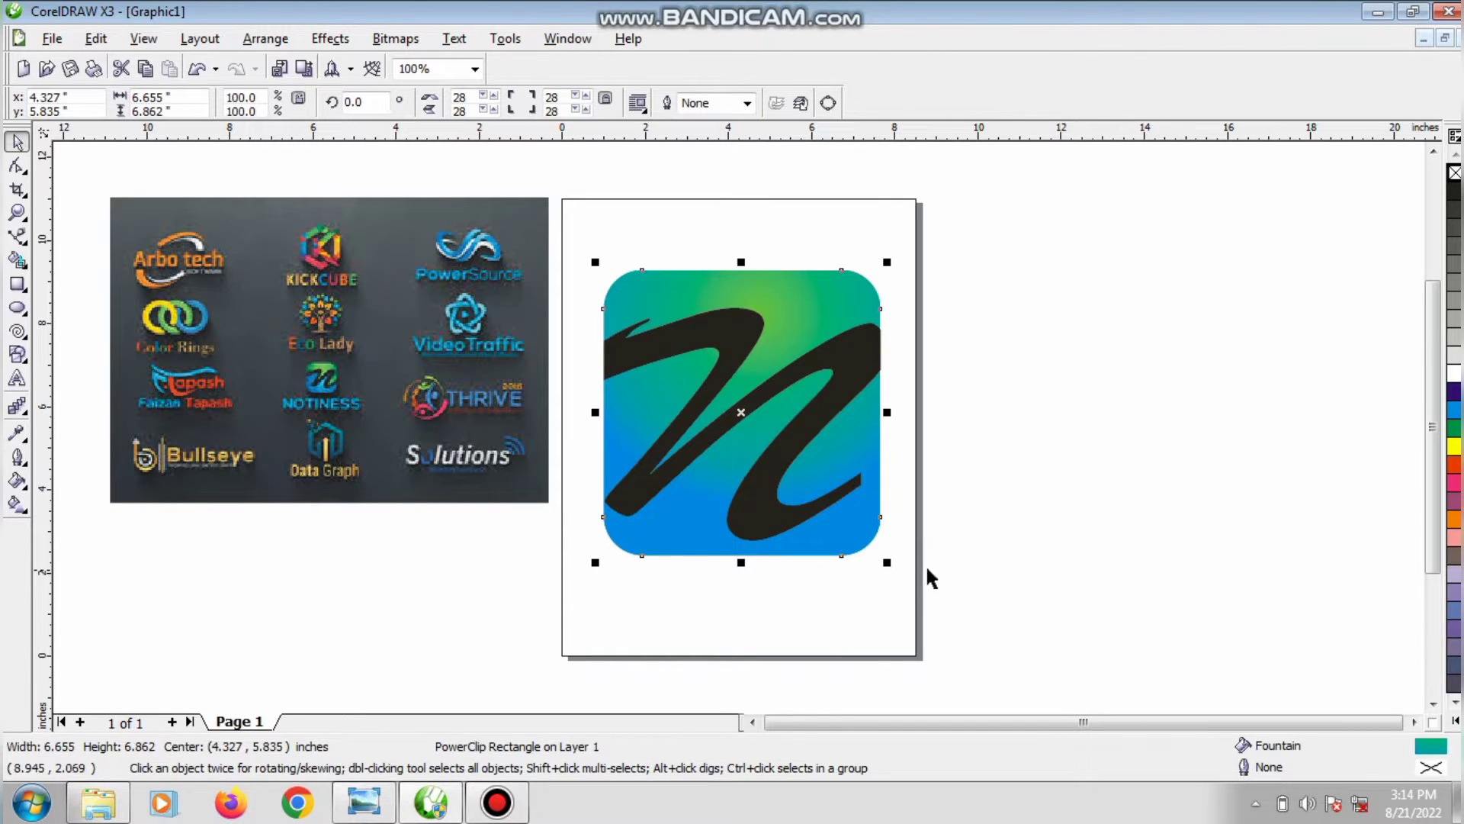
drag(890, 566, 823, 497)
drag(699, 381, 1168, 297)
drag(1291, 418, 1229, 362)
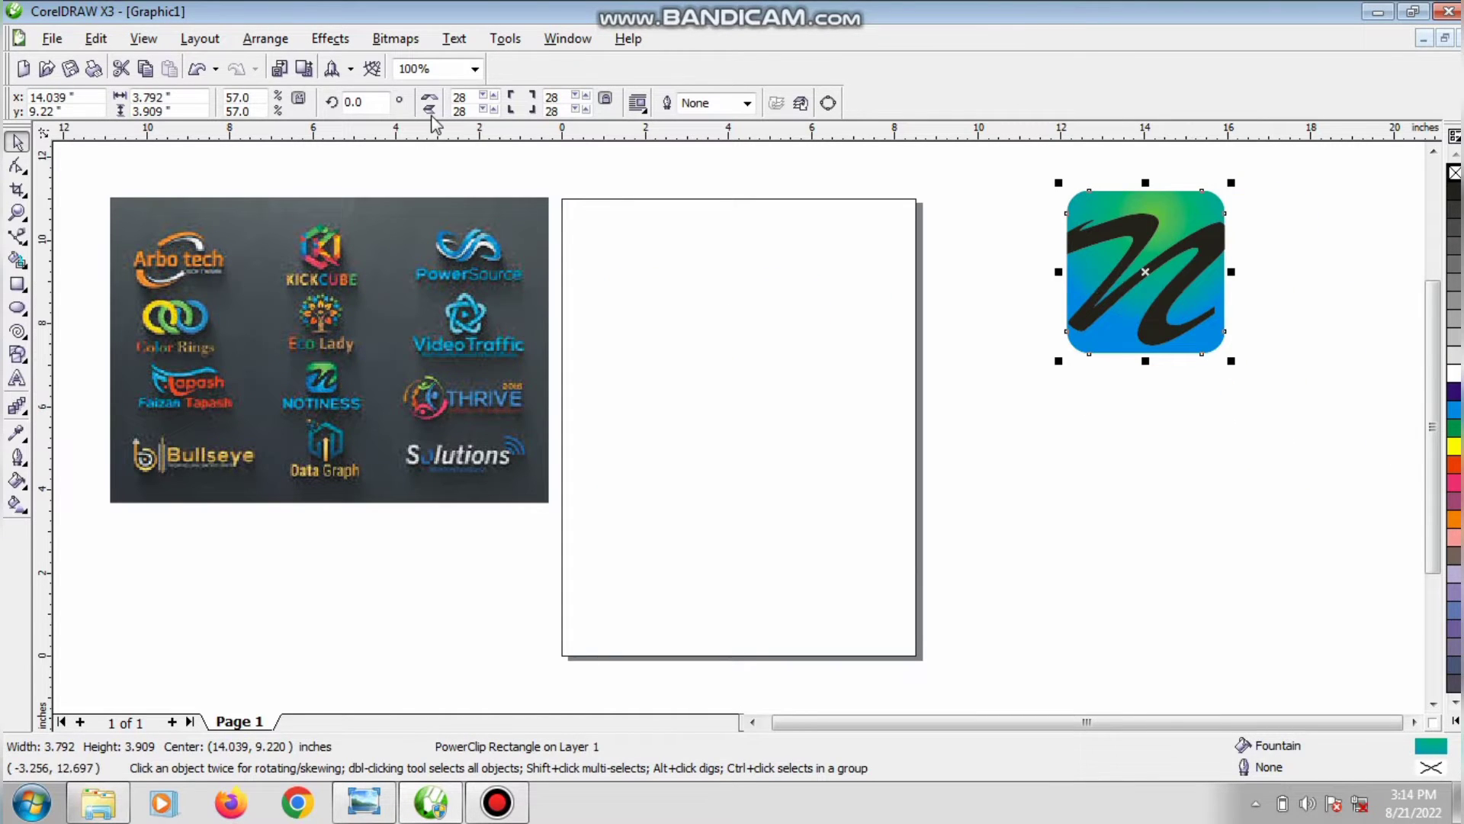
Step: Draw the left half of the Data Graph hexagon as an open five-node Bezier path, about 2.21 by 6.8 inches, ending in an inner vertical line
click(17, 239)
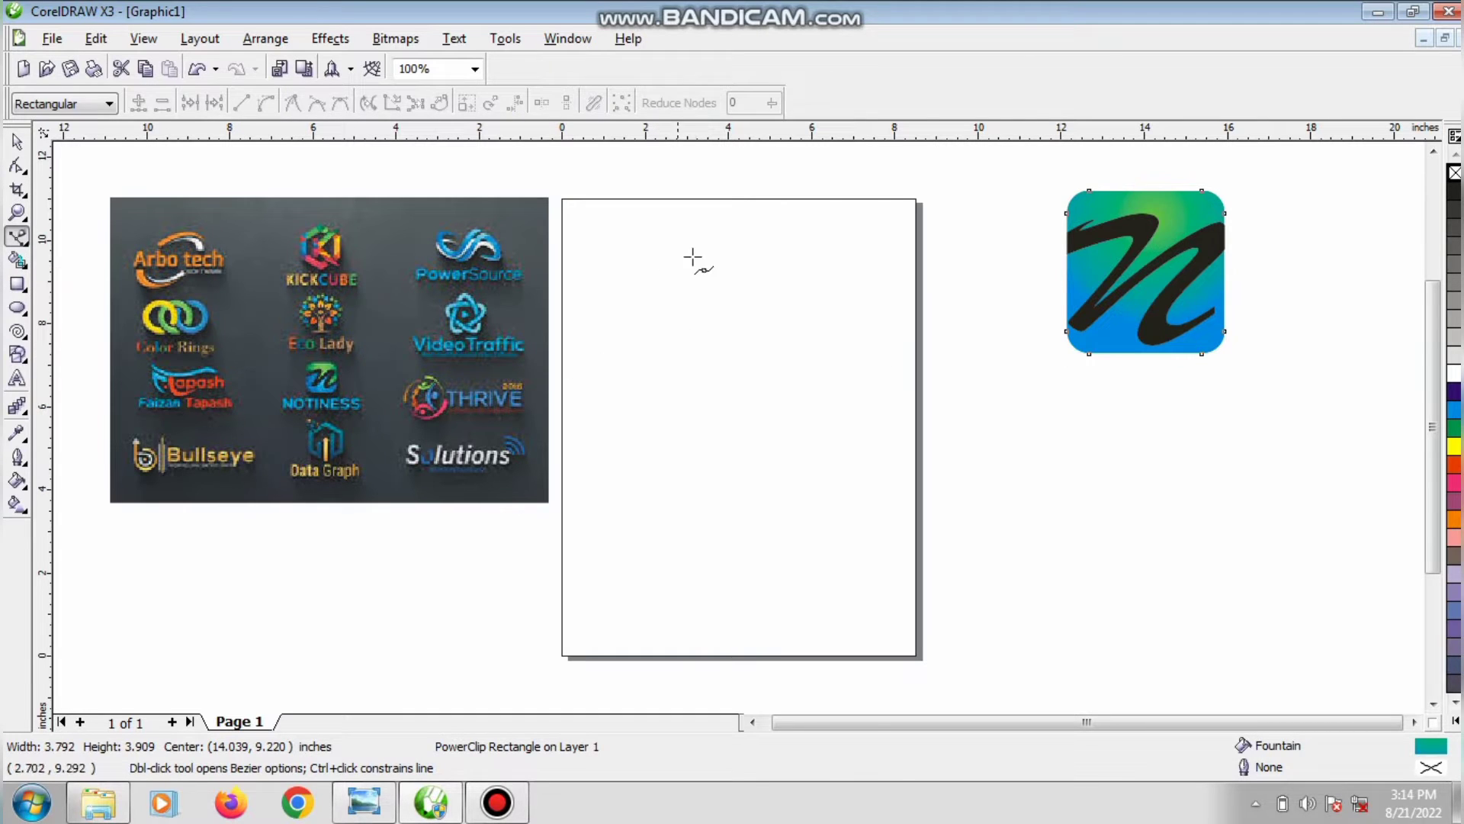
click(17, 237)
click(84, 248)
click(733, 284)
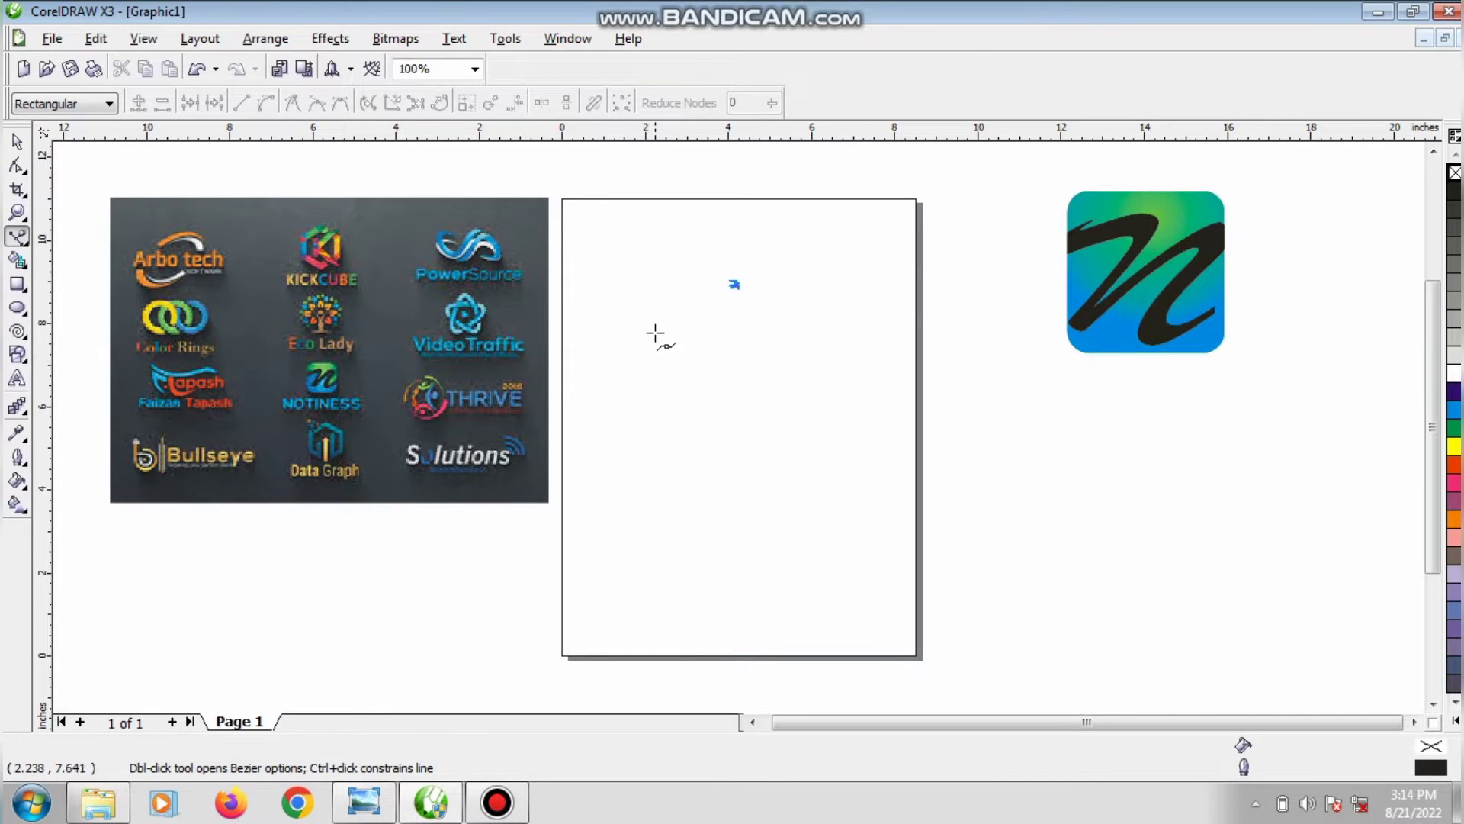
click(662, 357)
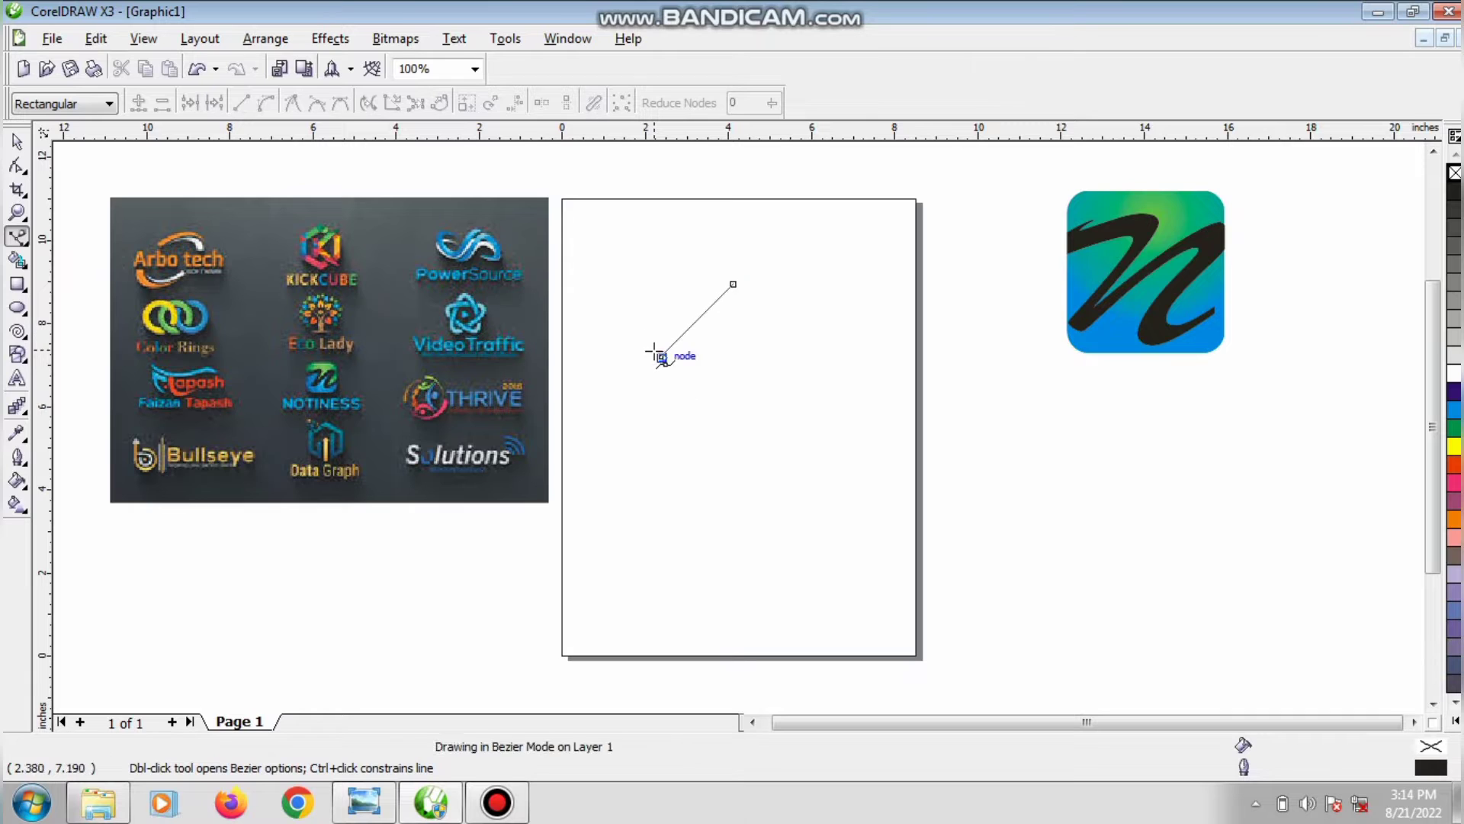
click(662, 513)
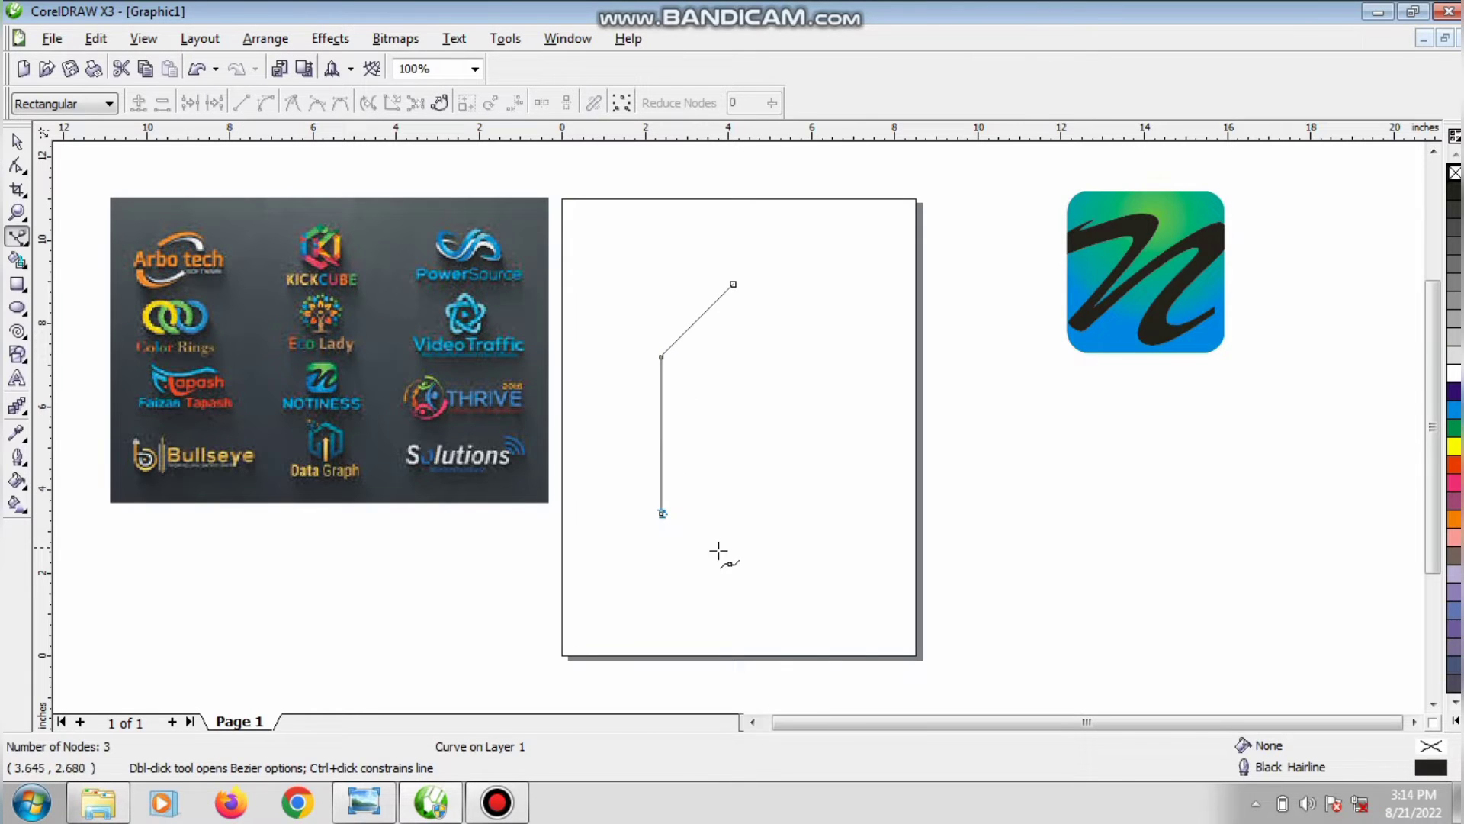
click(753, 566)
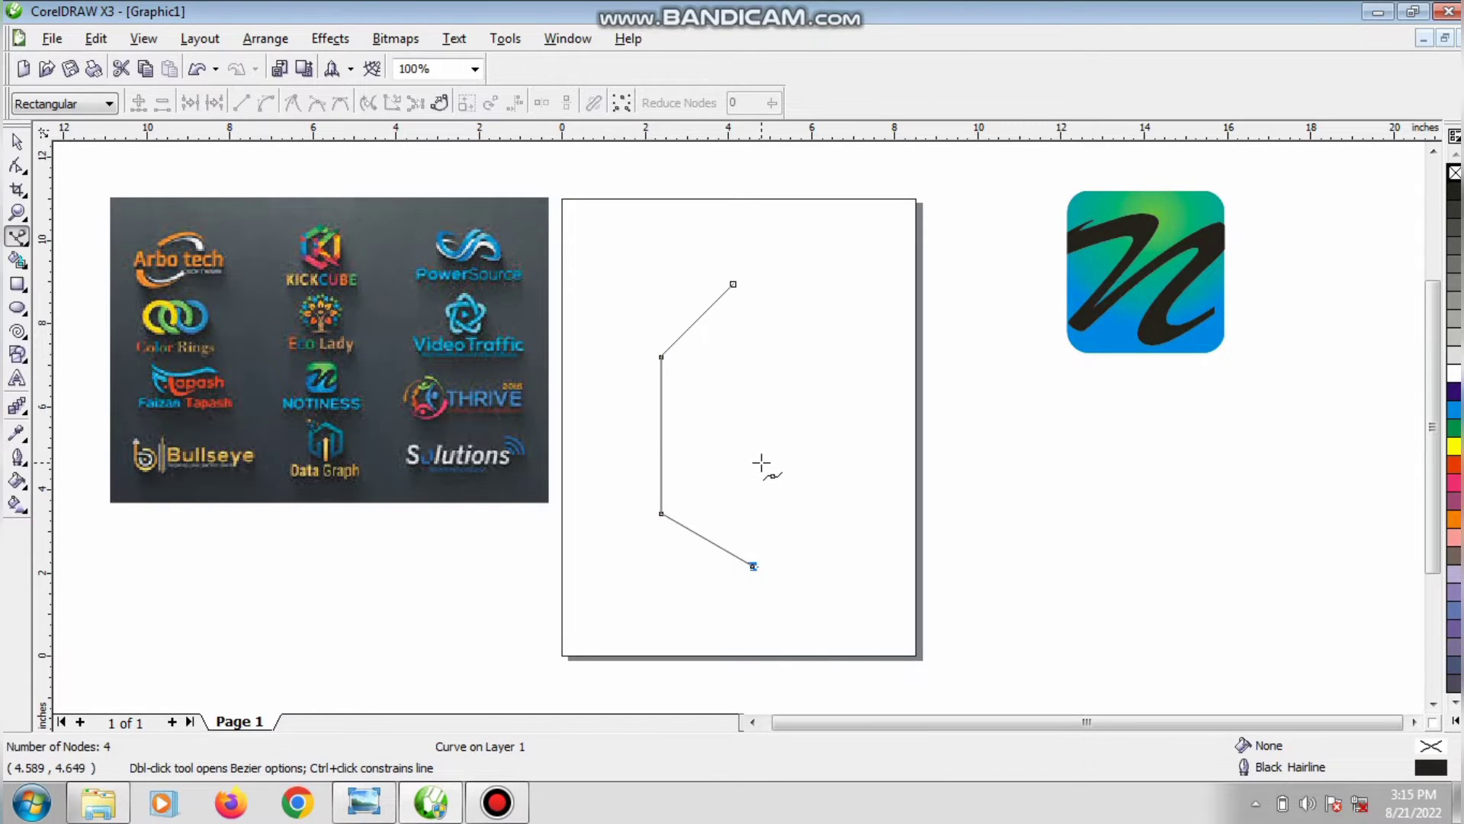
click(753, 461)
click(17, 141)
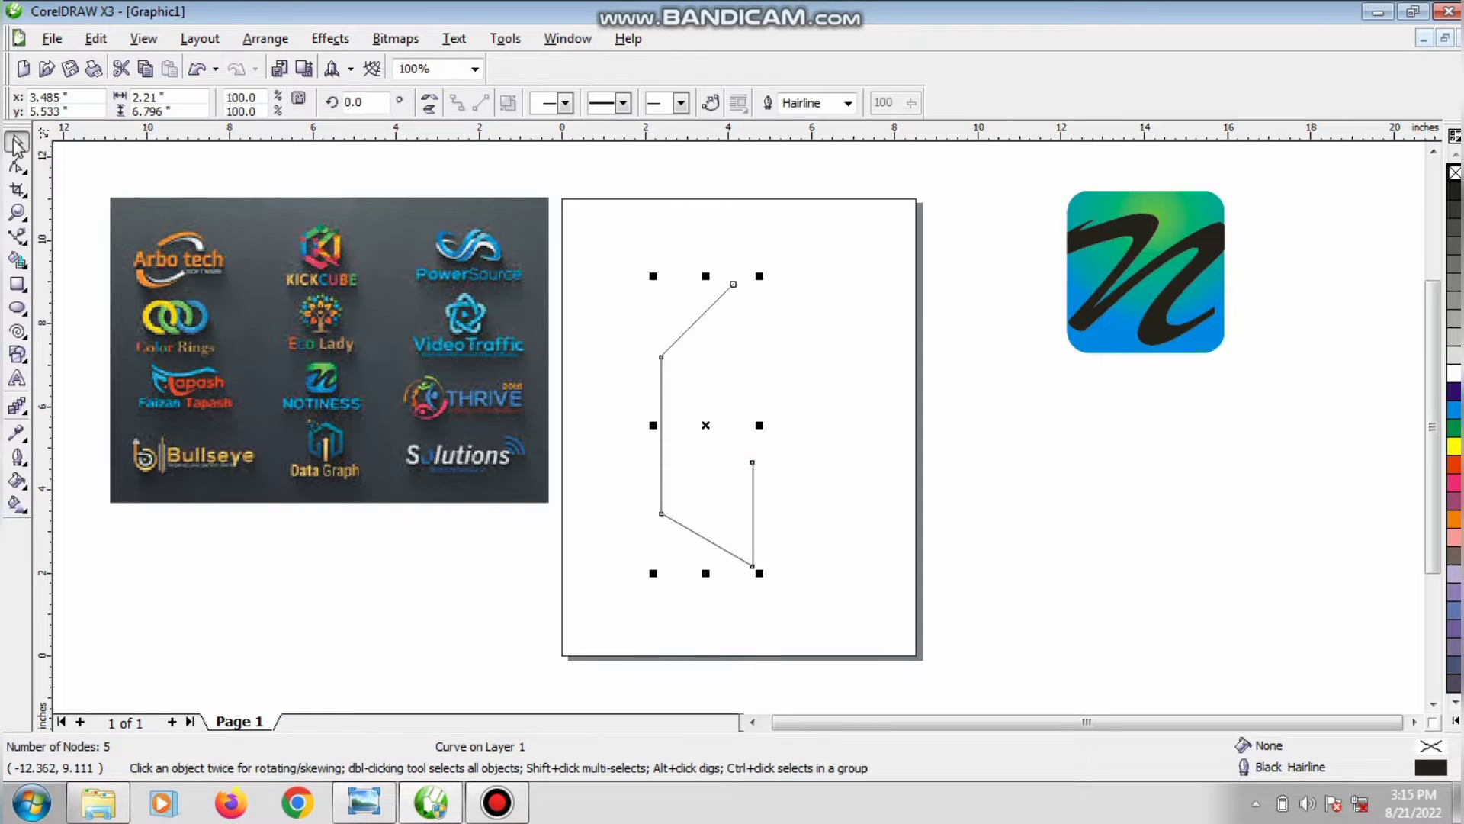
Step: Create a horizontally mirrored copy of the half outline and shift it 3.3 inches to the right of the original
click(429, 103)
key(Right)
key(Right)
key(Right)
key(Right)
key(Right)
key(Right)
key(Right)
key(Right)
key(Right)
key(Right)
key(Right)
key(Right)
key(Right)
key(Right)
key(Right)
key(Right)
key(Right)
key(Right)
key(Right)
key(Right)
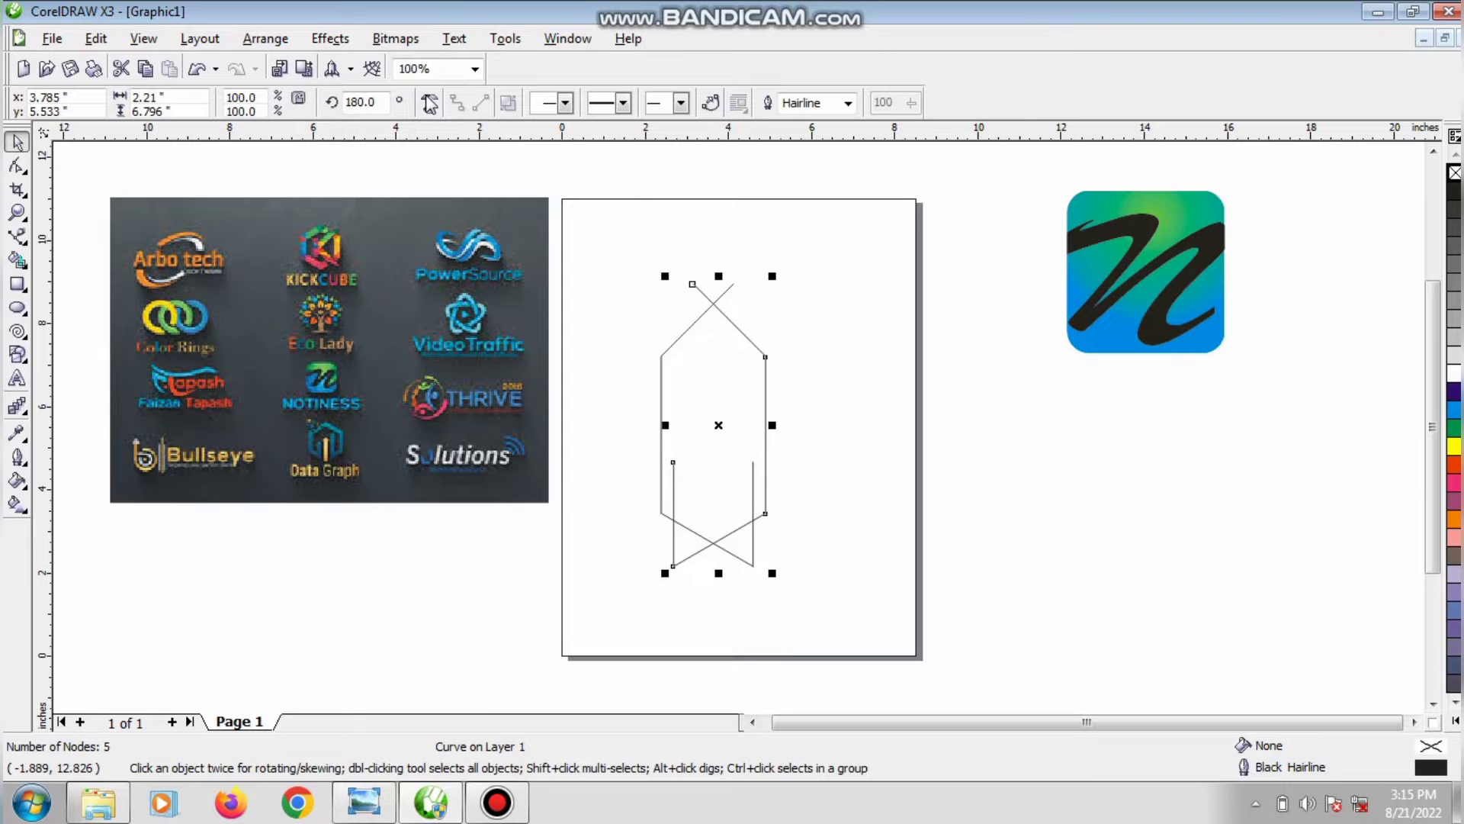
key(Right)
key(Right)
key(Right)
key(Right)
key(Right)
key(Right)
key(Right)
key(Right)
key(Right)
key(Right)
key(Right)
key(Right)
key(Right)
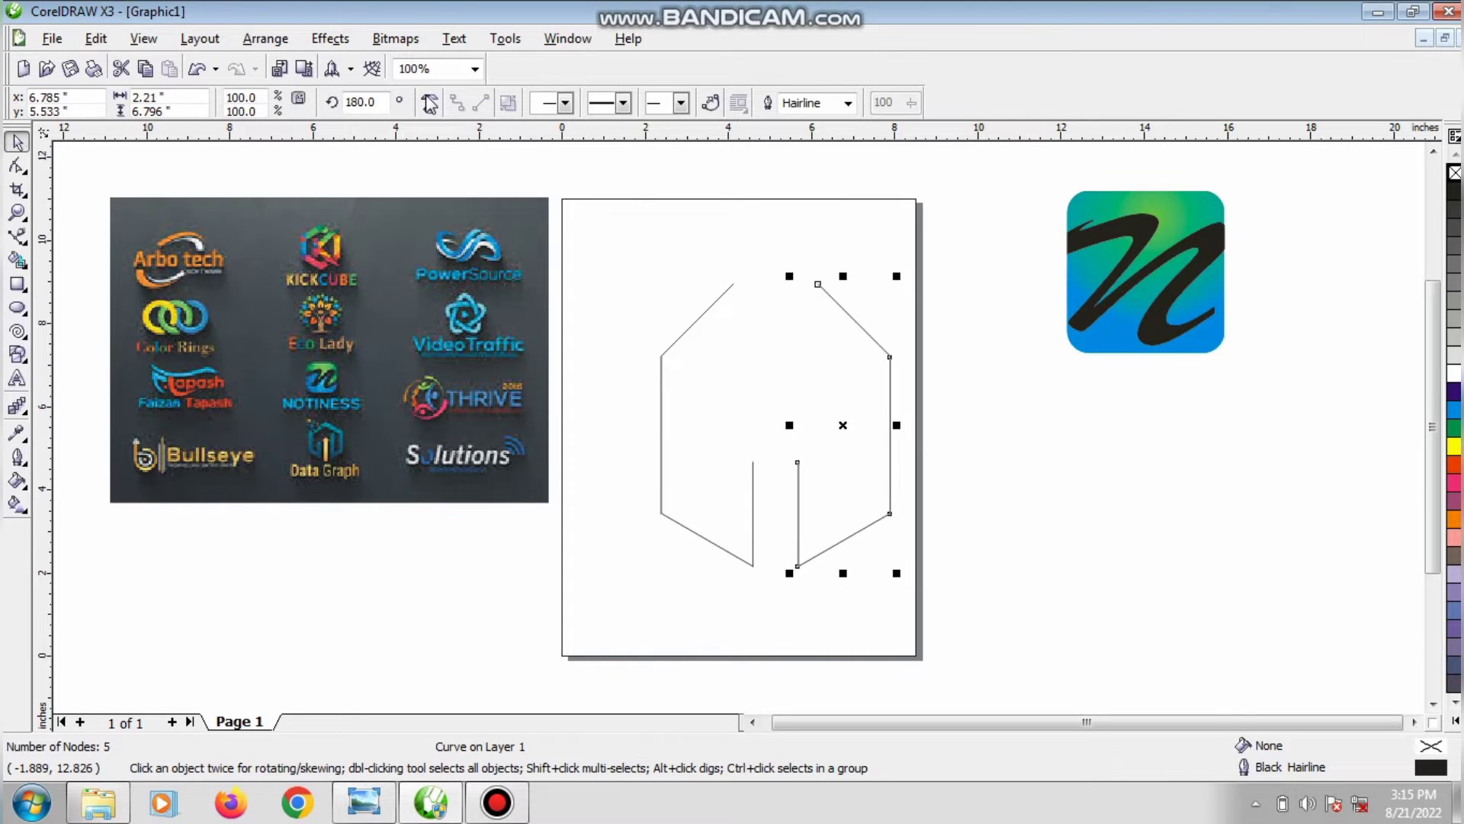
Step: Bring the upper end nodes of both halves together at one central peak and extend the right half's inner line up to about 6.58 inches
click(17, 164)
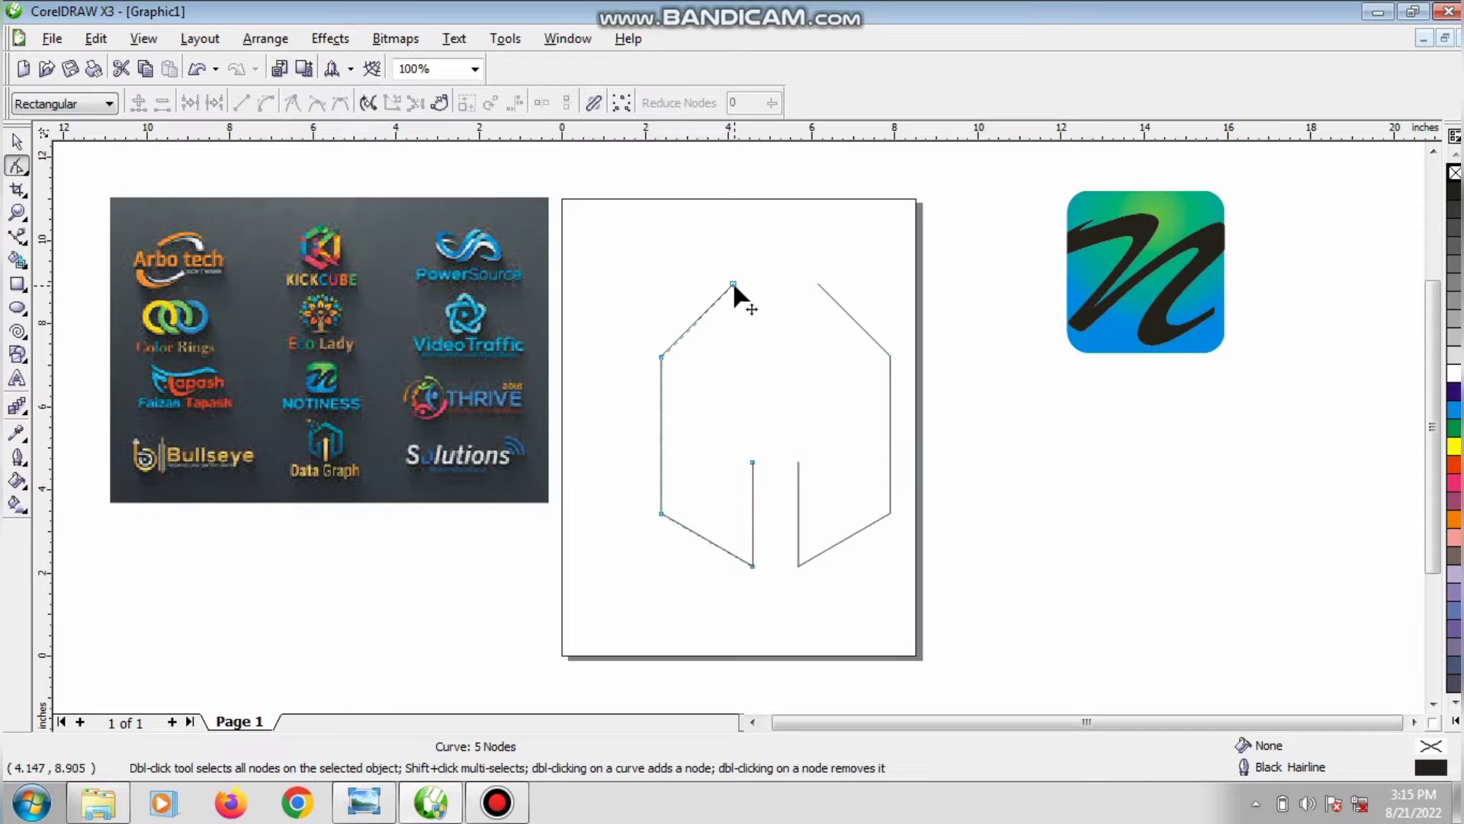
drag(730, 286, 774, 265)
click(821, 282)
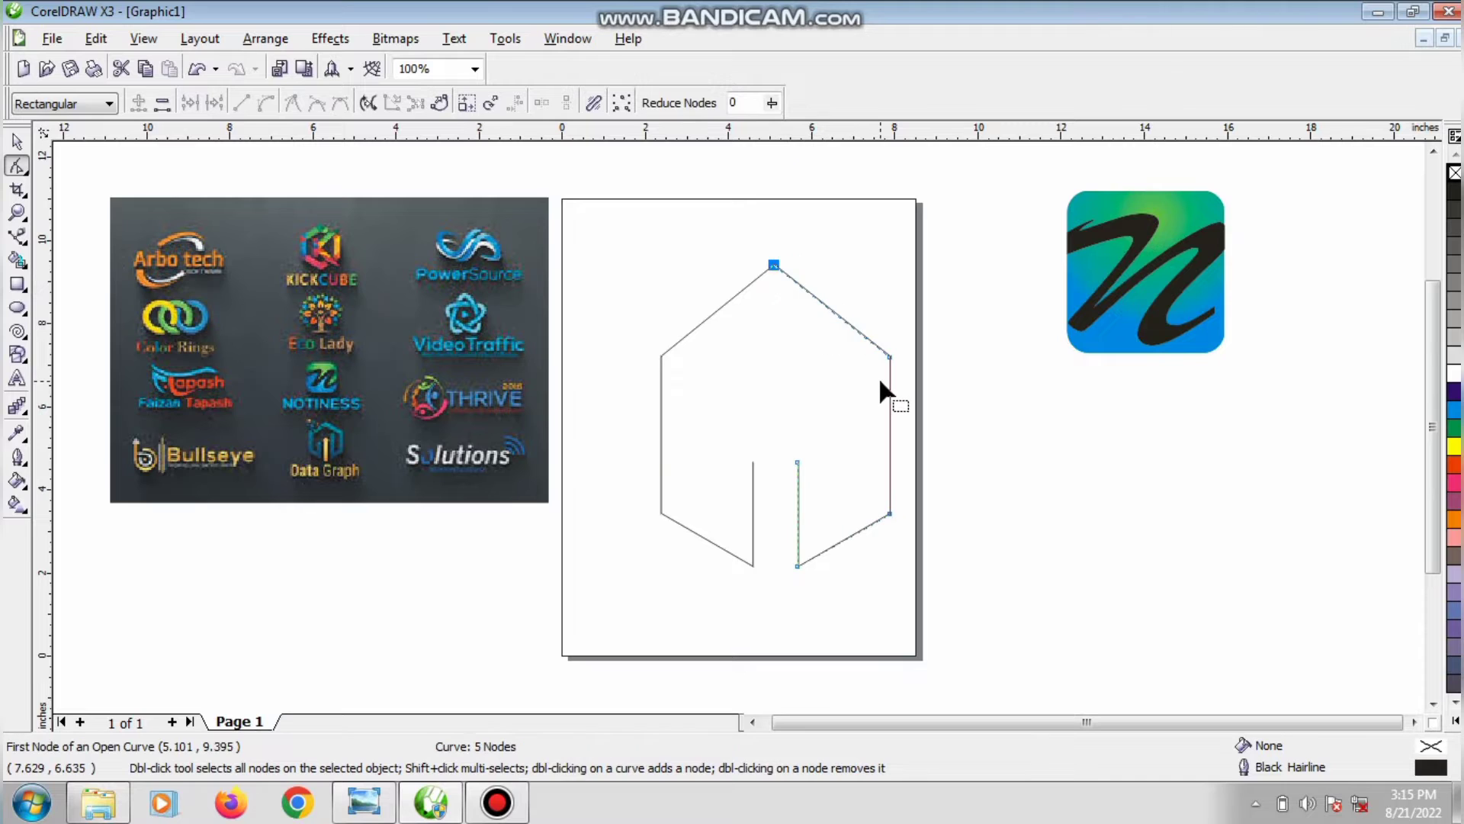
click(798, 462)
drag(798, 464, 798, 385)
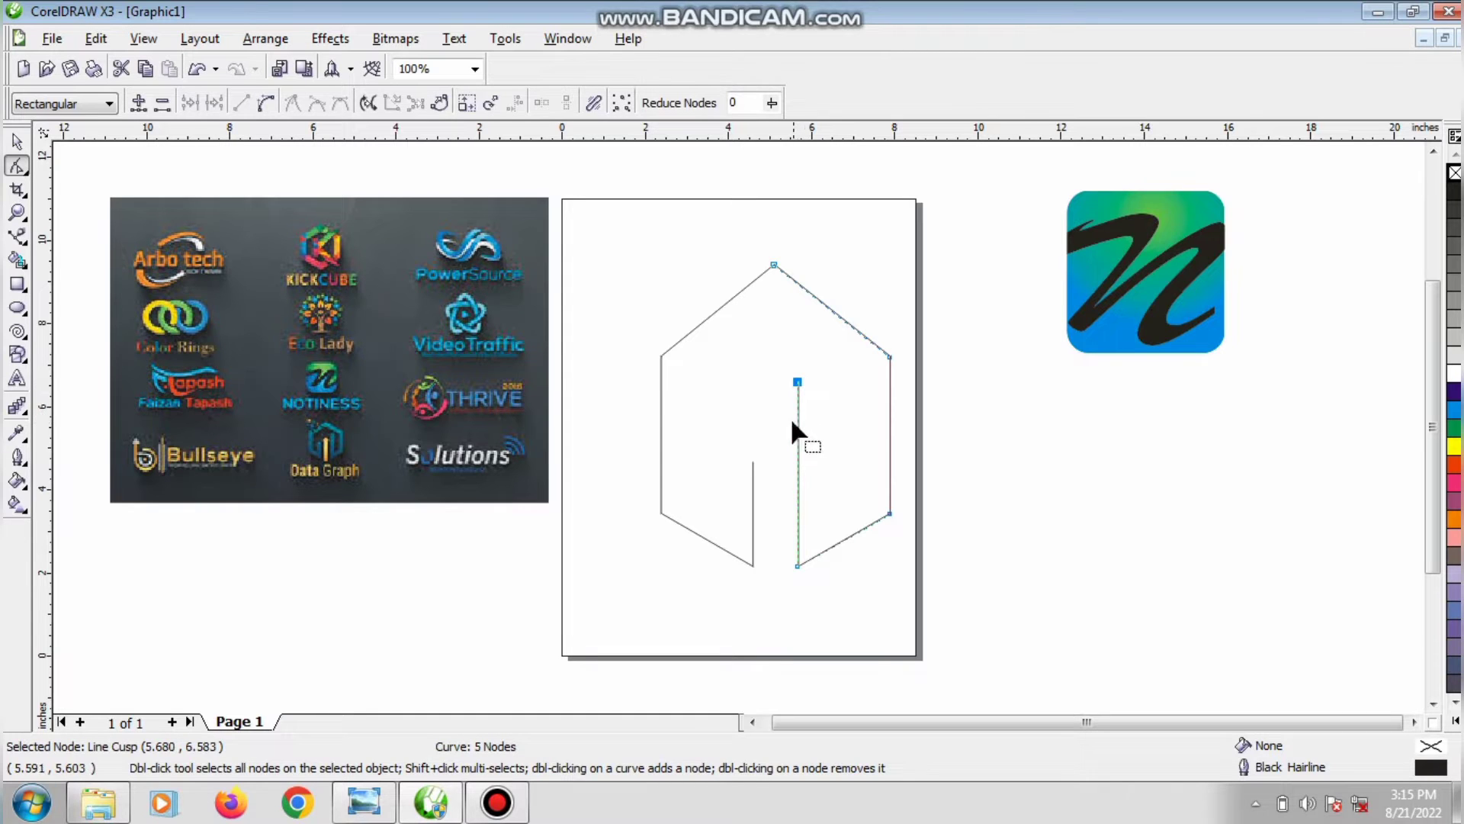
click(17, 141)
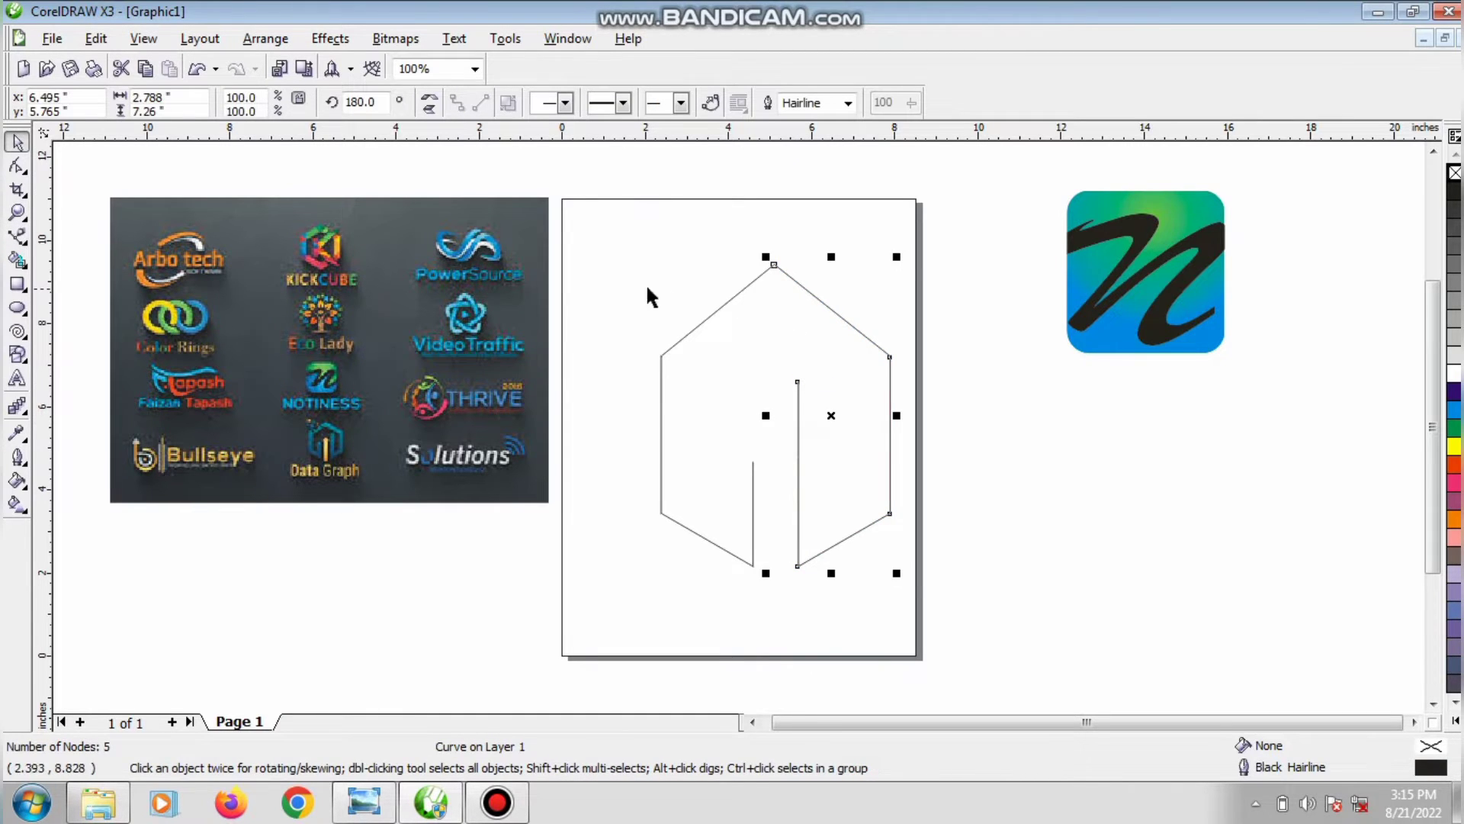
Step: Combine both halves into one curve, move it slightly up and left on the page, and color its outline cyan
drag(587, 223, 935, 590)
click(560, 103)
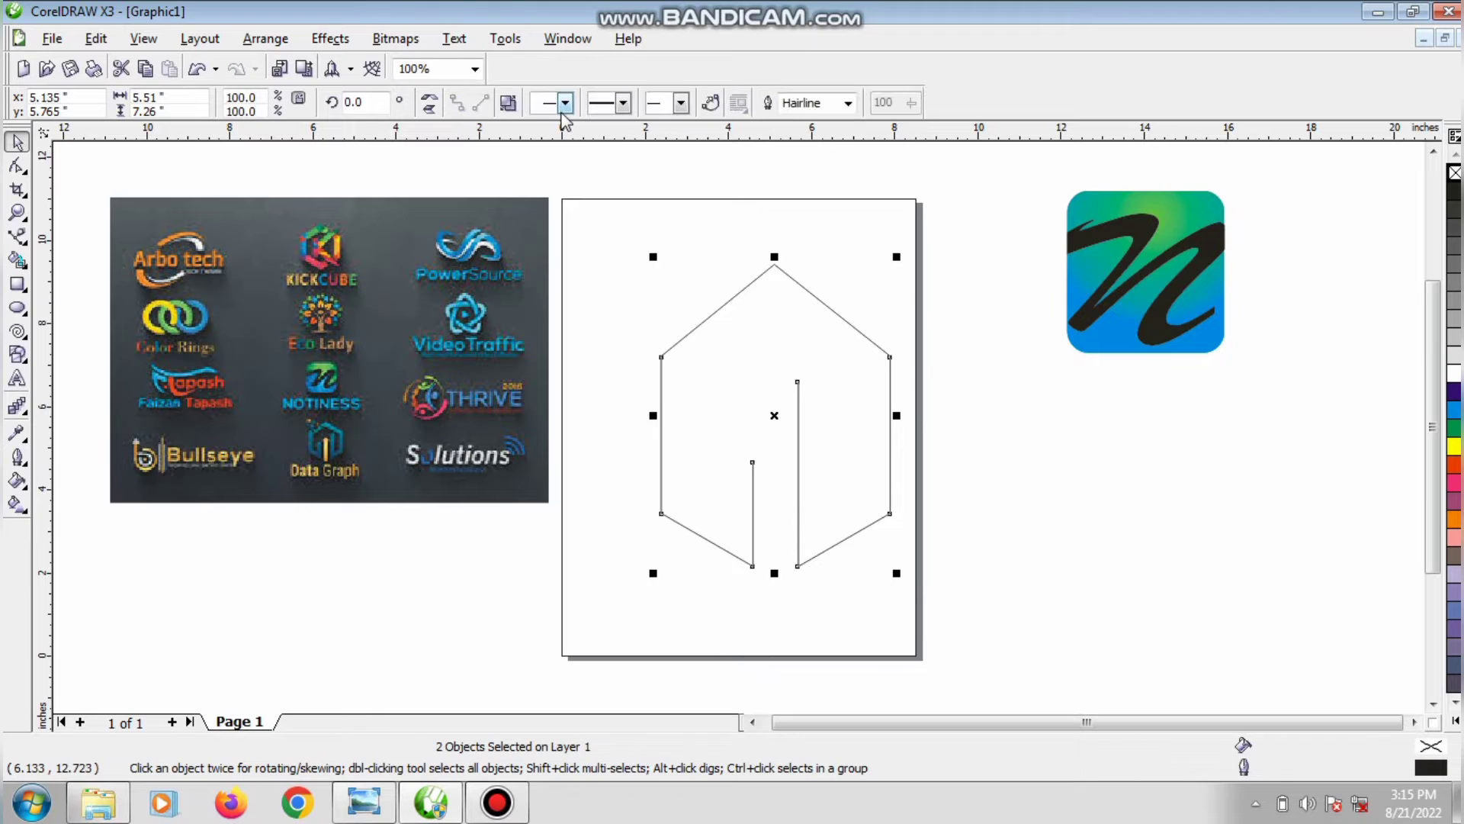
drag(870, 429, 838, 410)
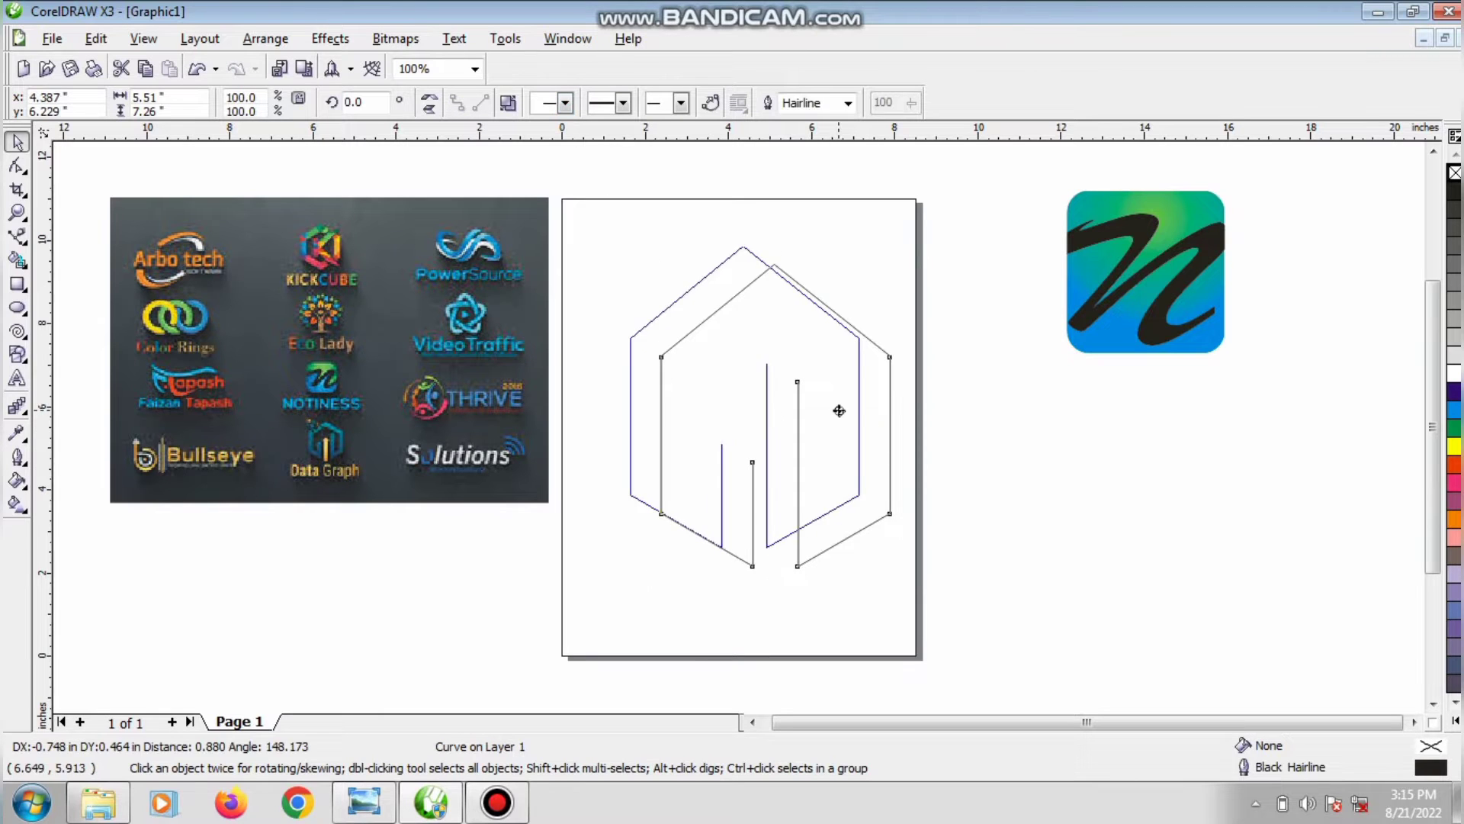
right_click(1455, 410)
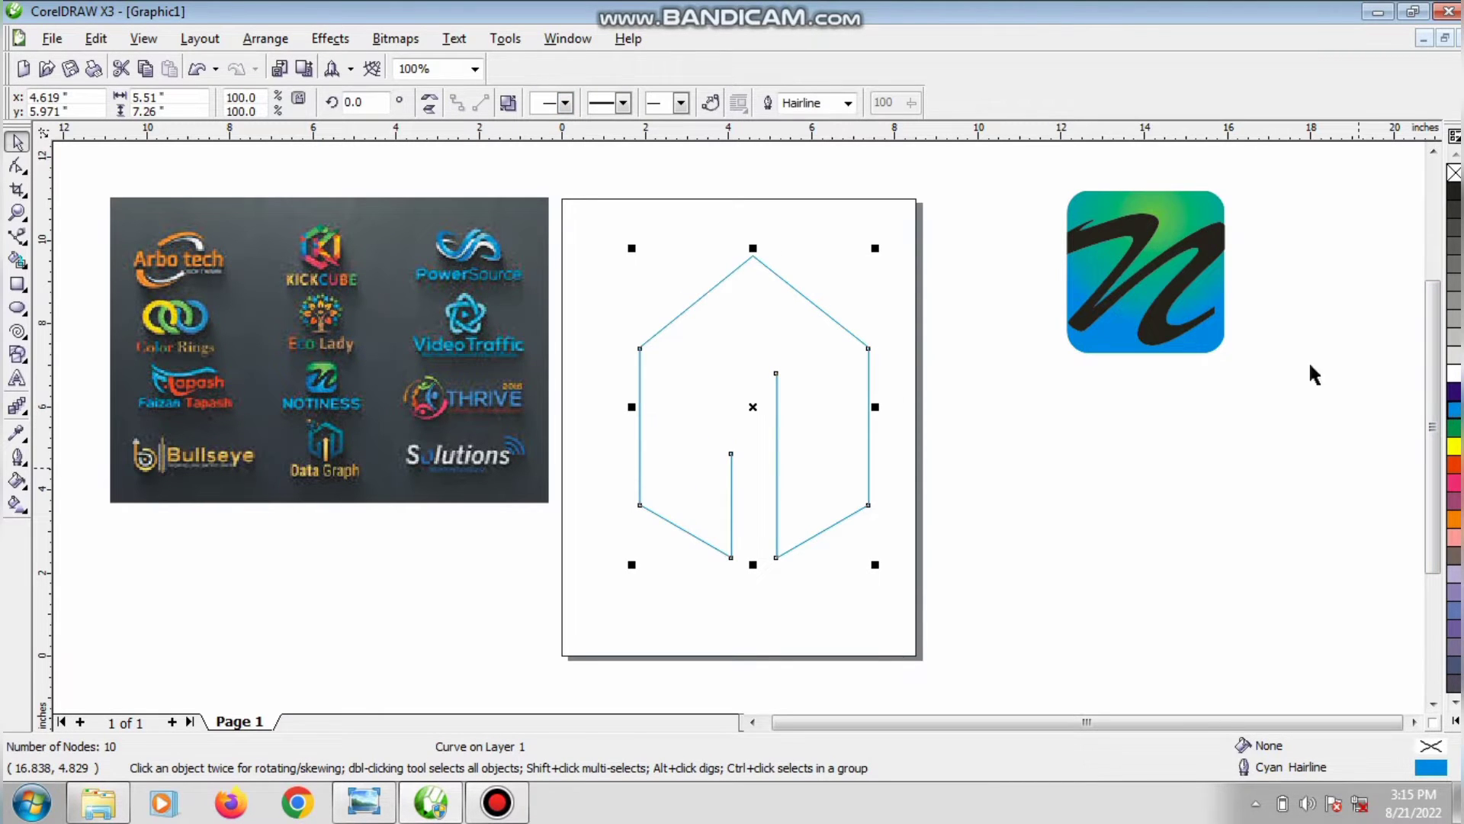
Step: Thicken the cyan hexagon outline, trying 8 pt and 16 pt before settling on 24 pt
click(847, 102)
click(800, 218)
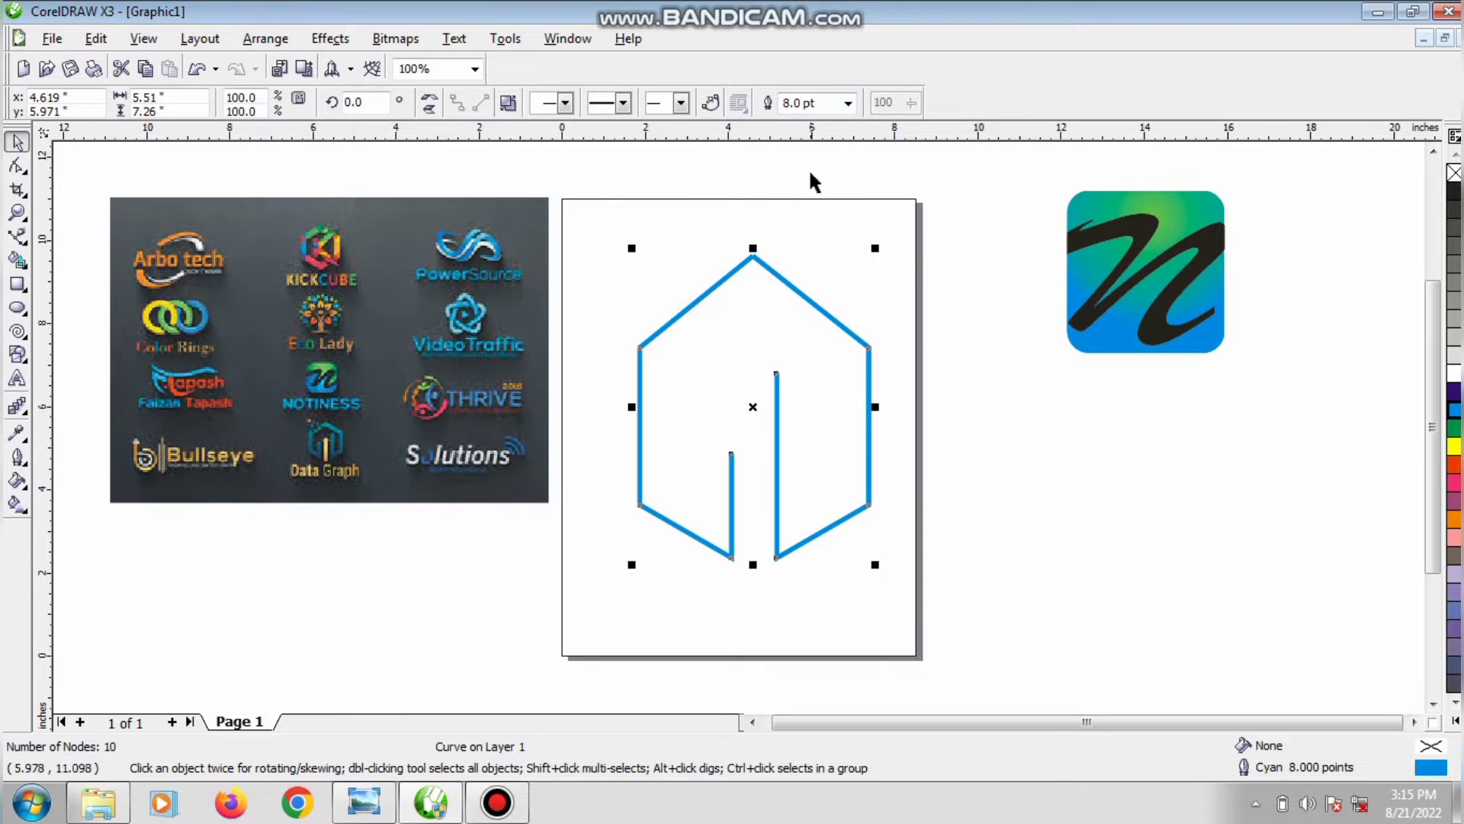
click(848, 102)
click(809, 223)
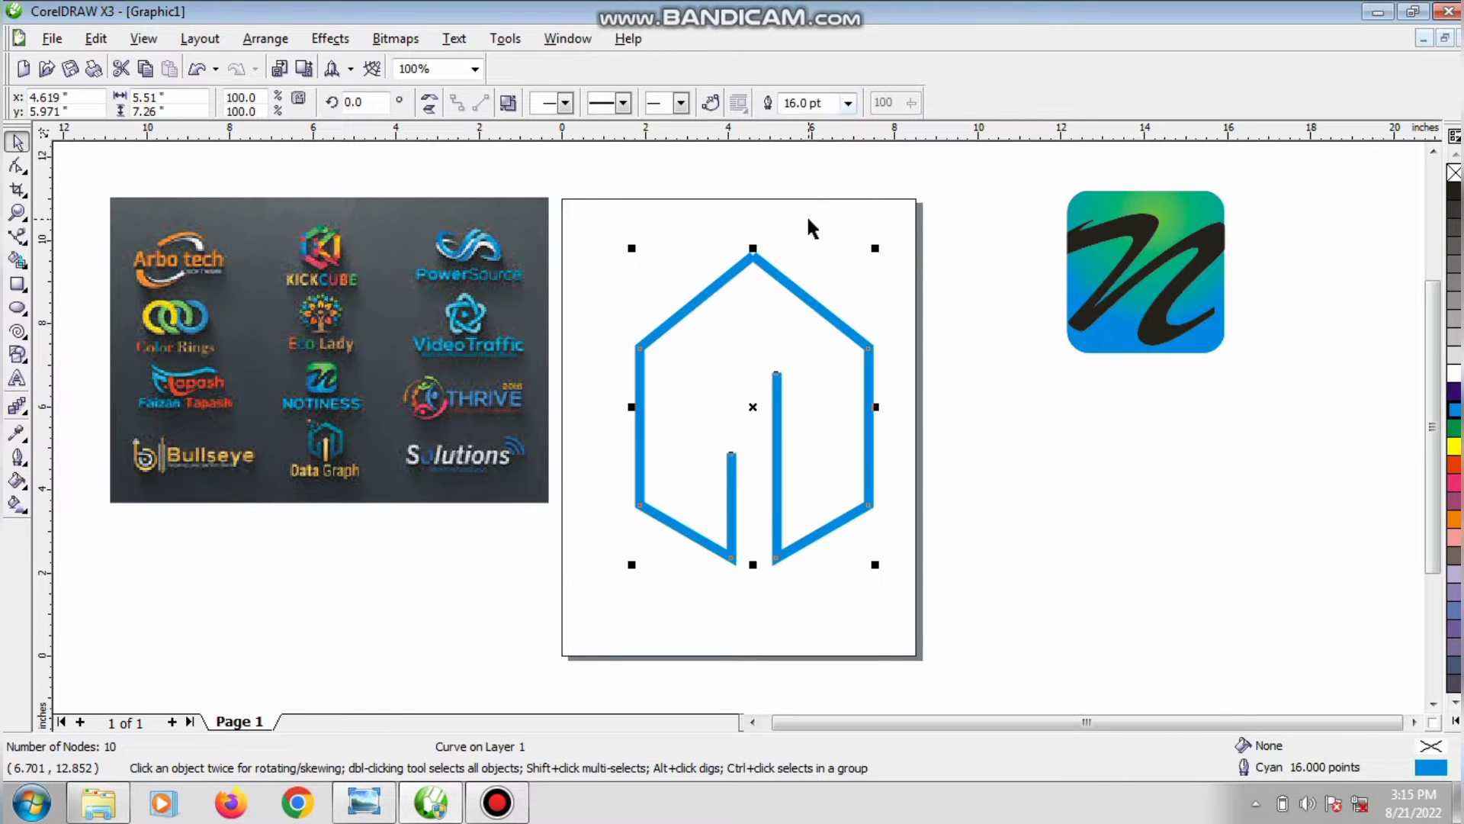
click(846, 111)
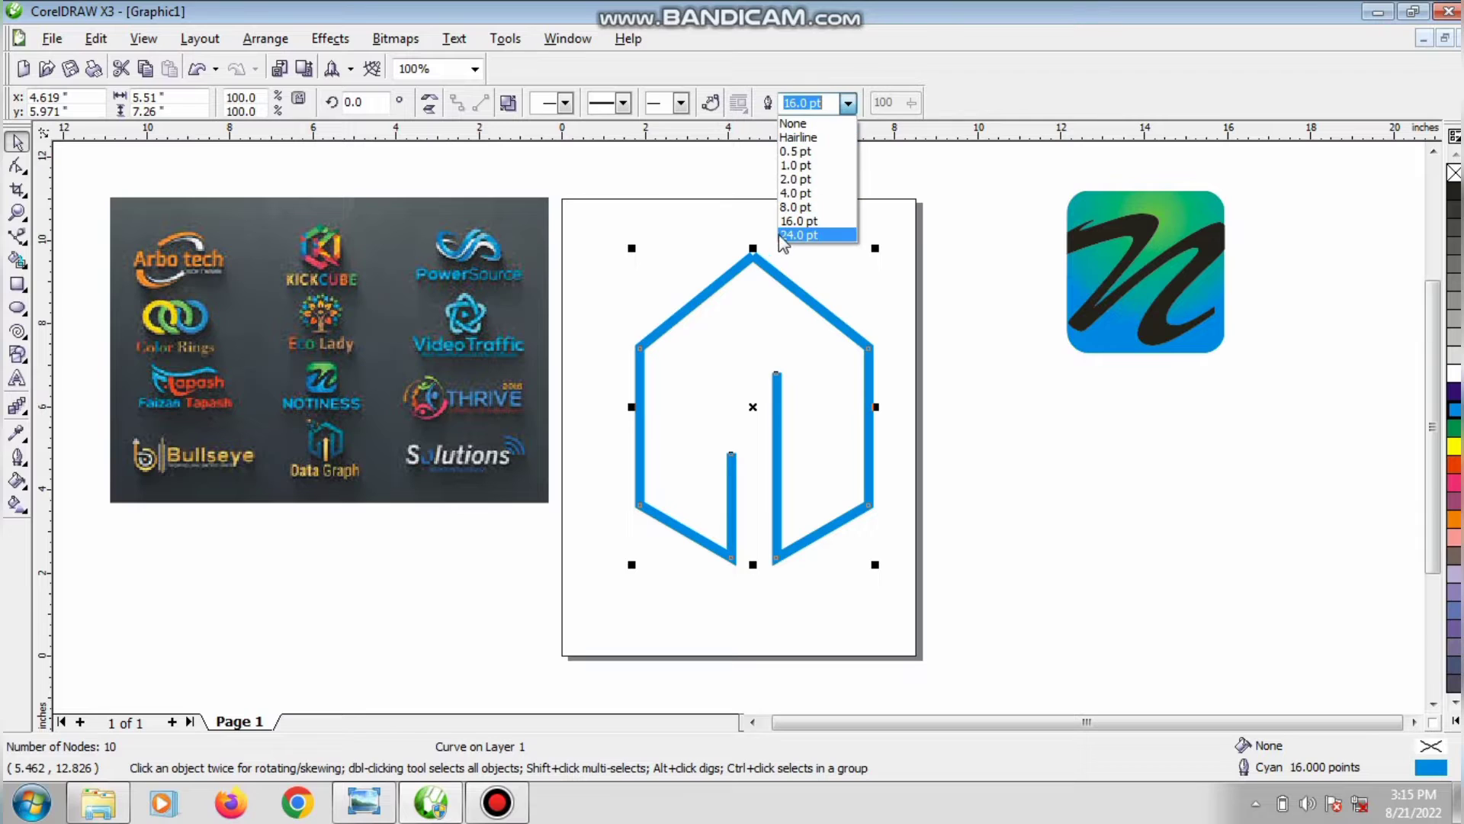
click(781, 233)
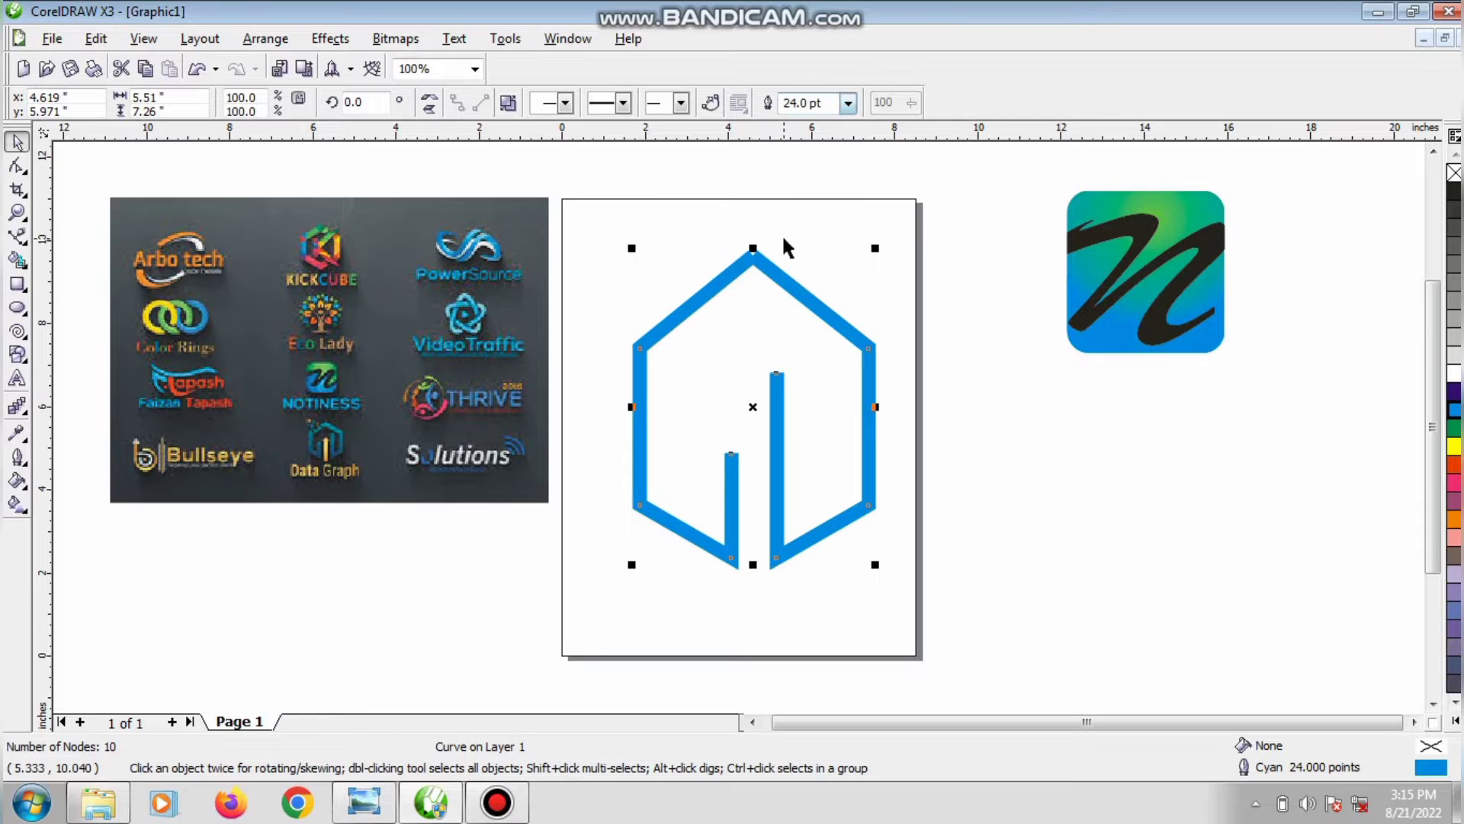
Step: Draw a vertical Bezier line about 3.83 inches tall in the gap between the two inner bars of the hexagon
click(17, 284)
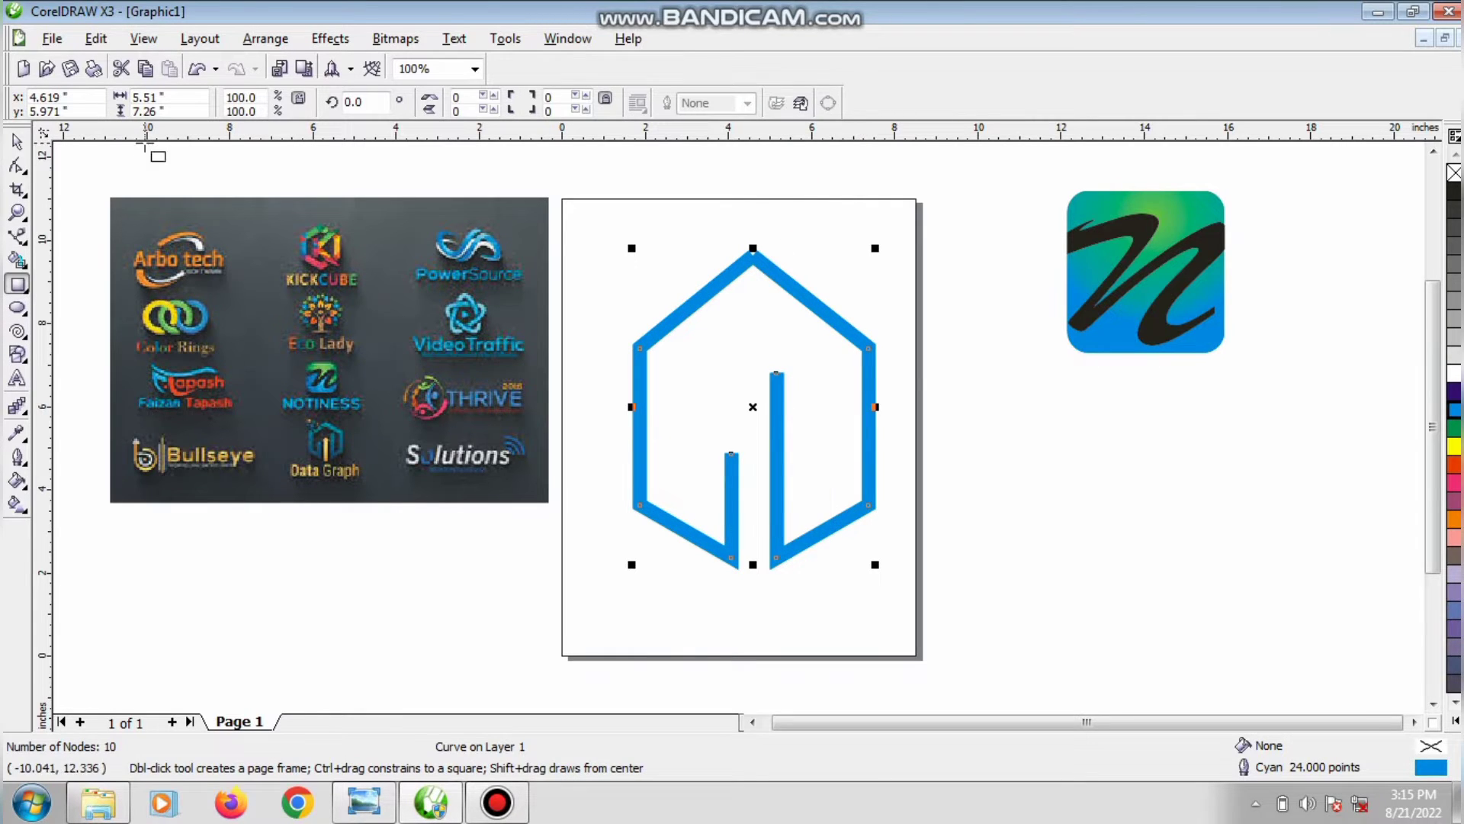
click(17, 236)
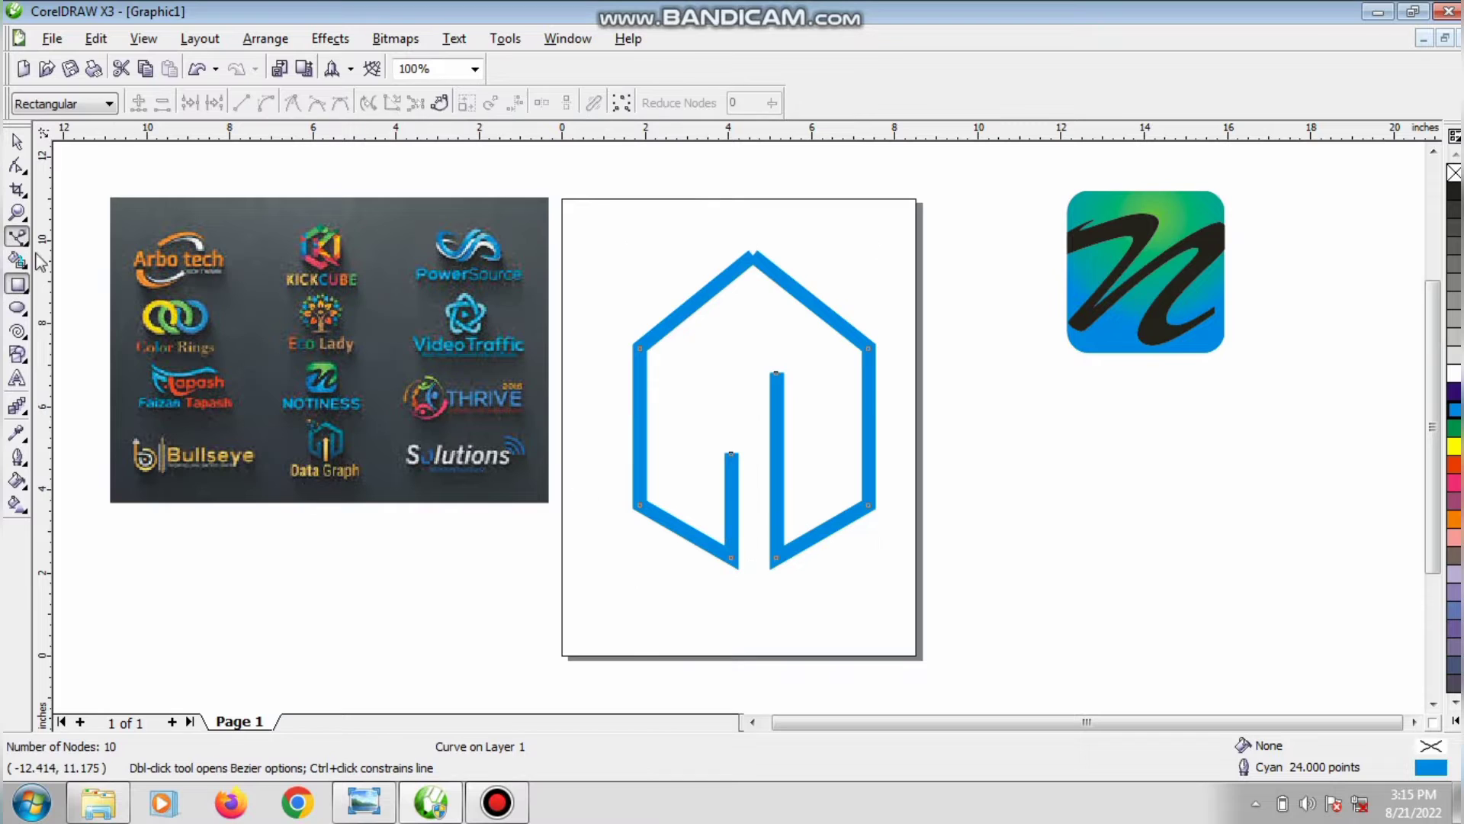
click(753, 565)
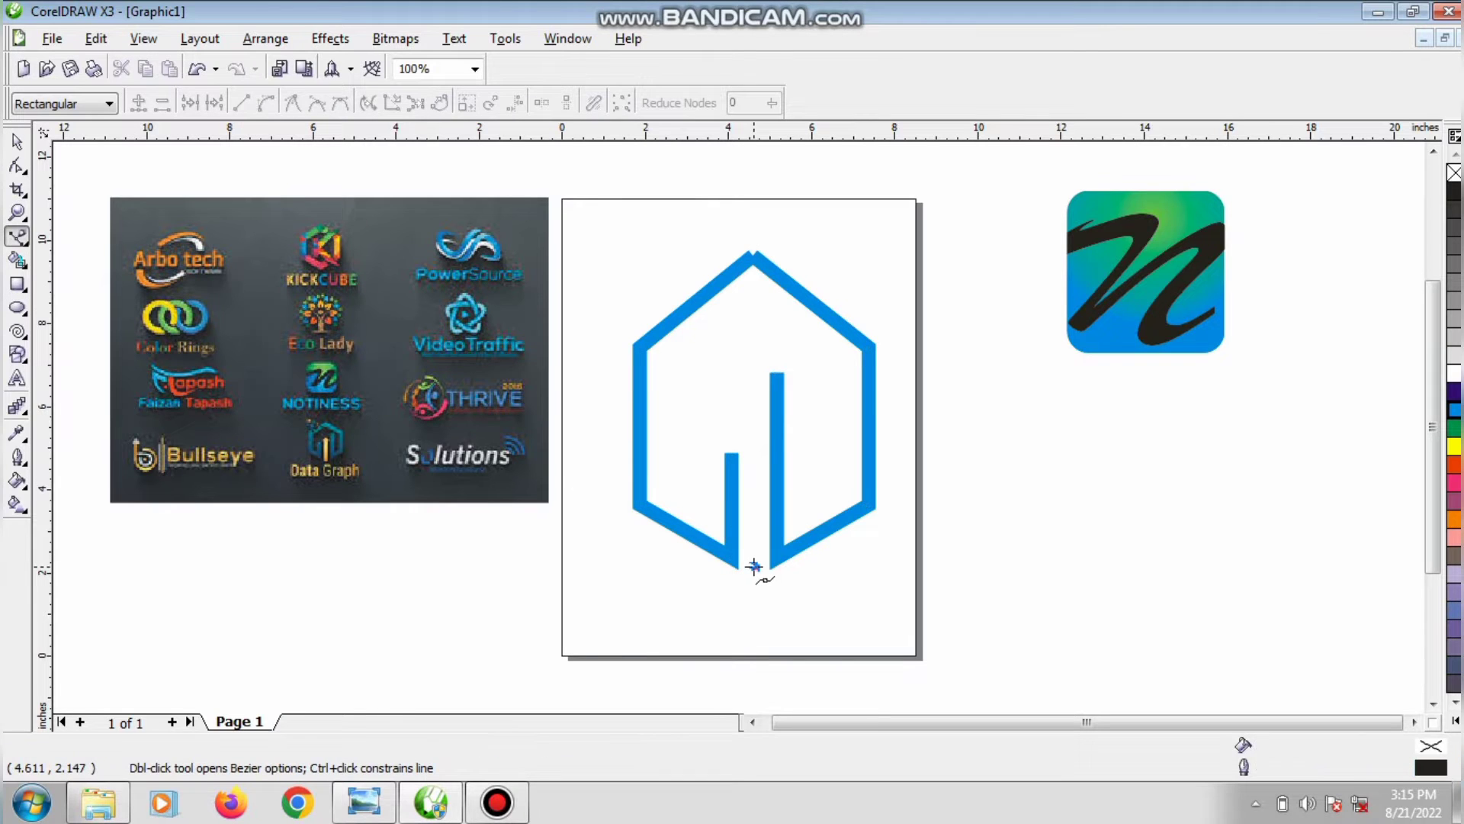
click(754, 407)
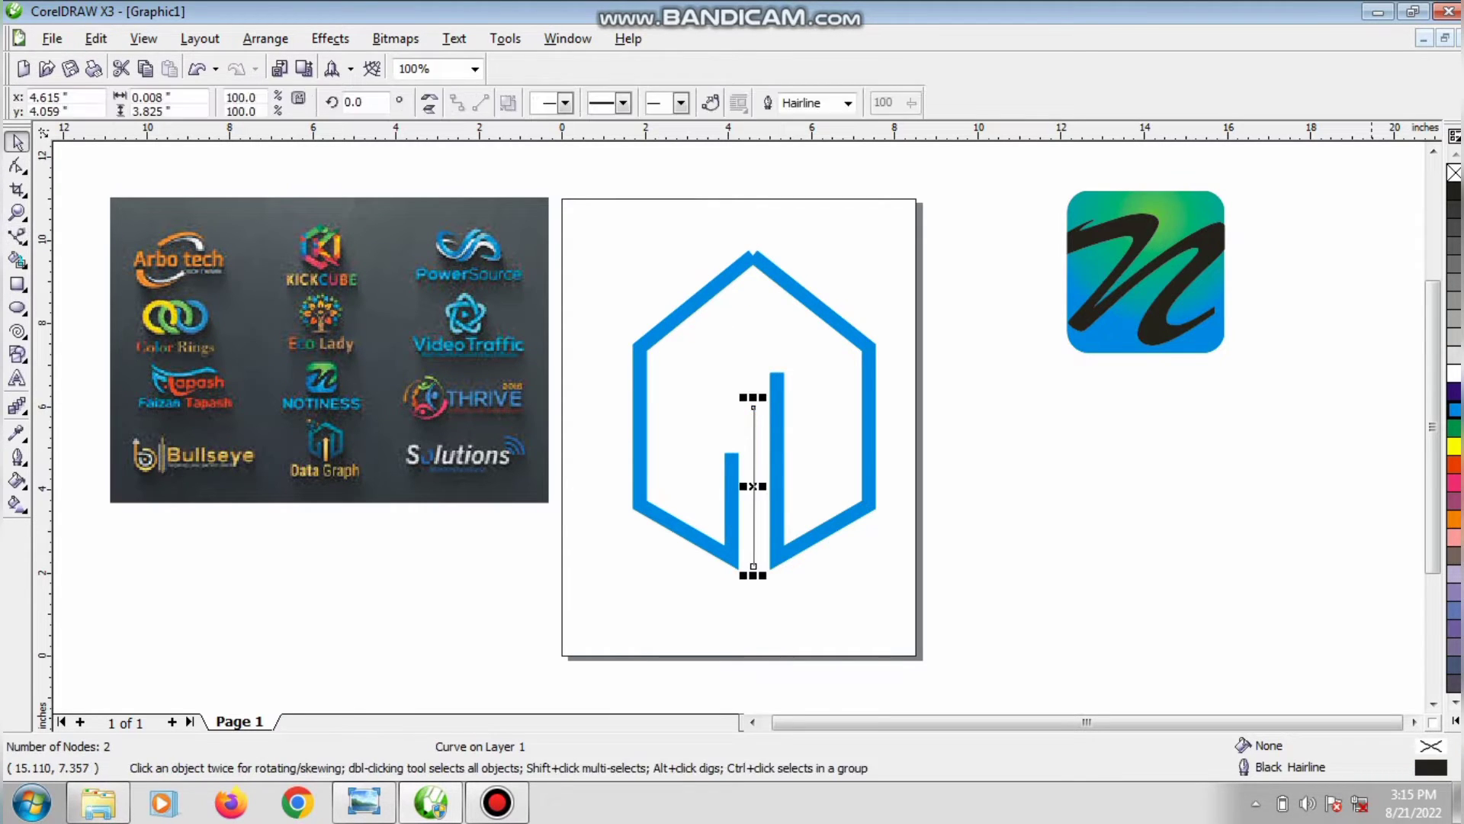
click(17, 141)
Step: Color the central vertical line's outline yellow and set its width to 16 pt
right_click(1454, 449)
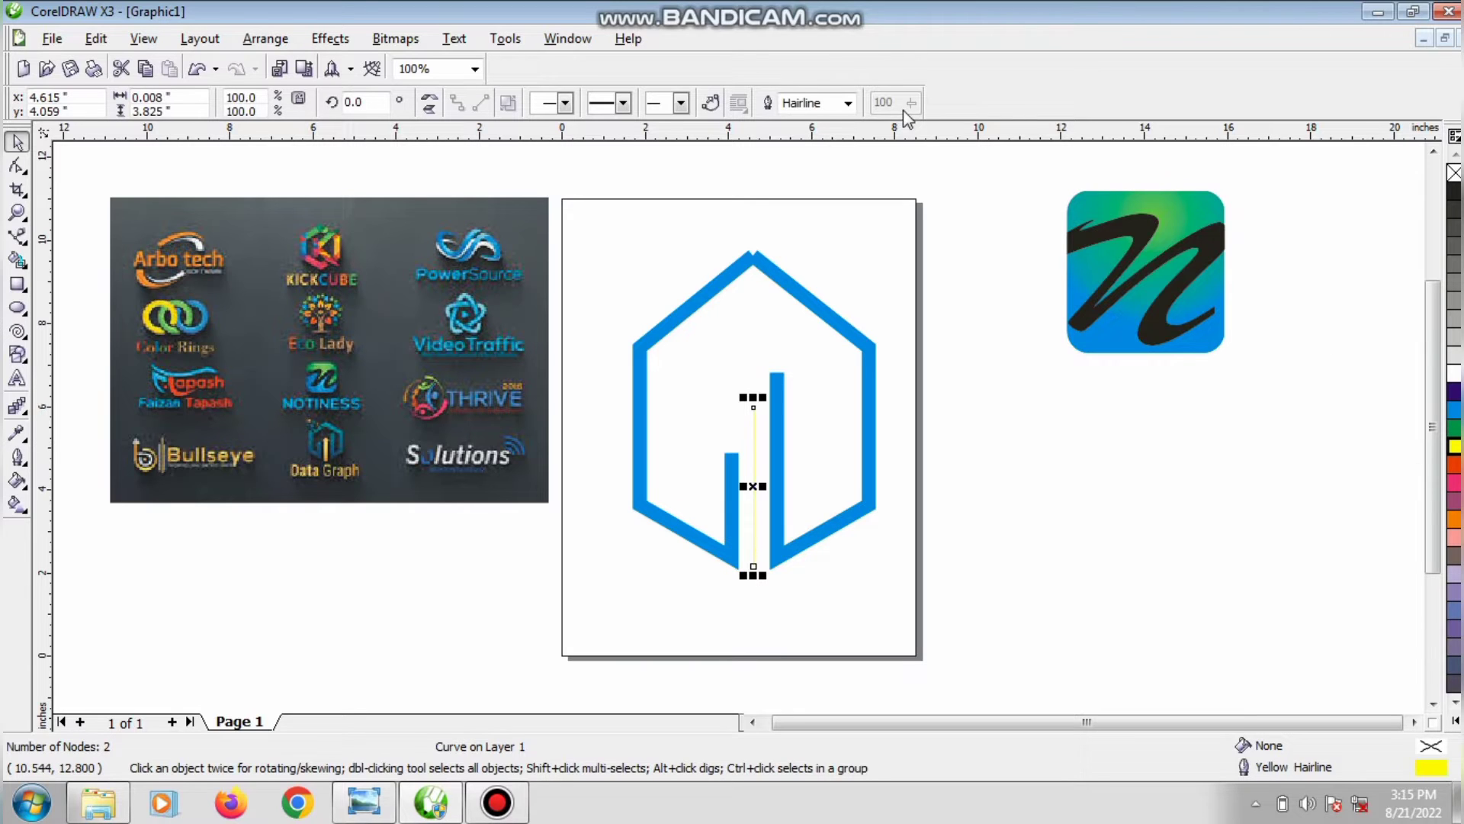
click(848, 103)
click(805, 223)
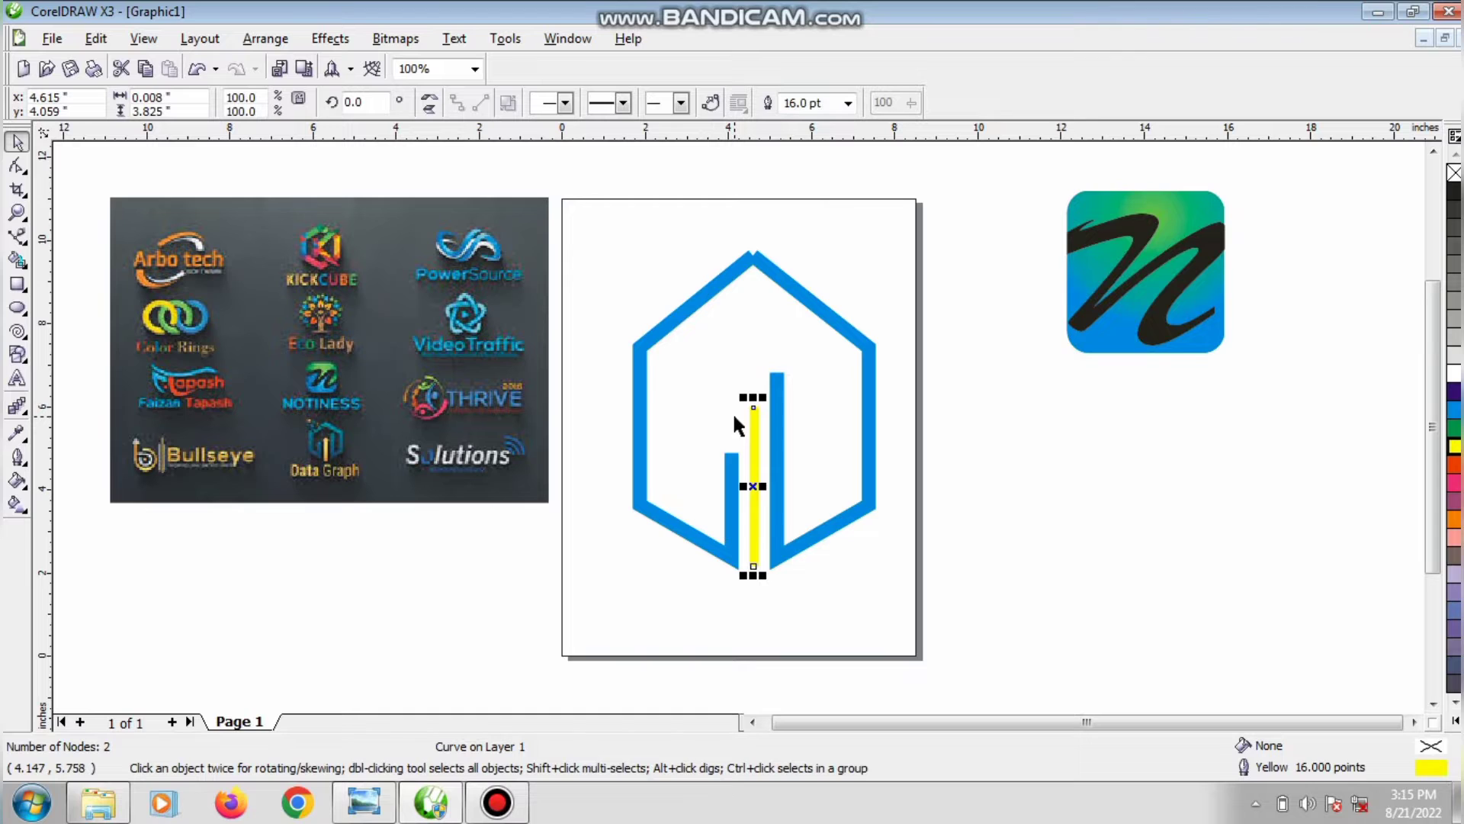
Step: Join the two open end nodes at the cyan hexagon's apex into one and place it at about 4.449, 9.766 inches
click(783, 279)
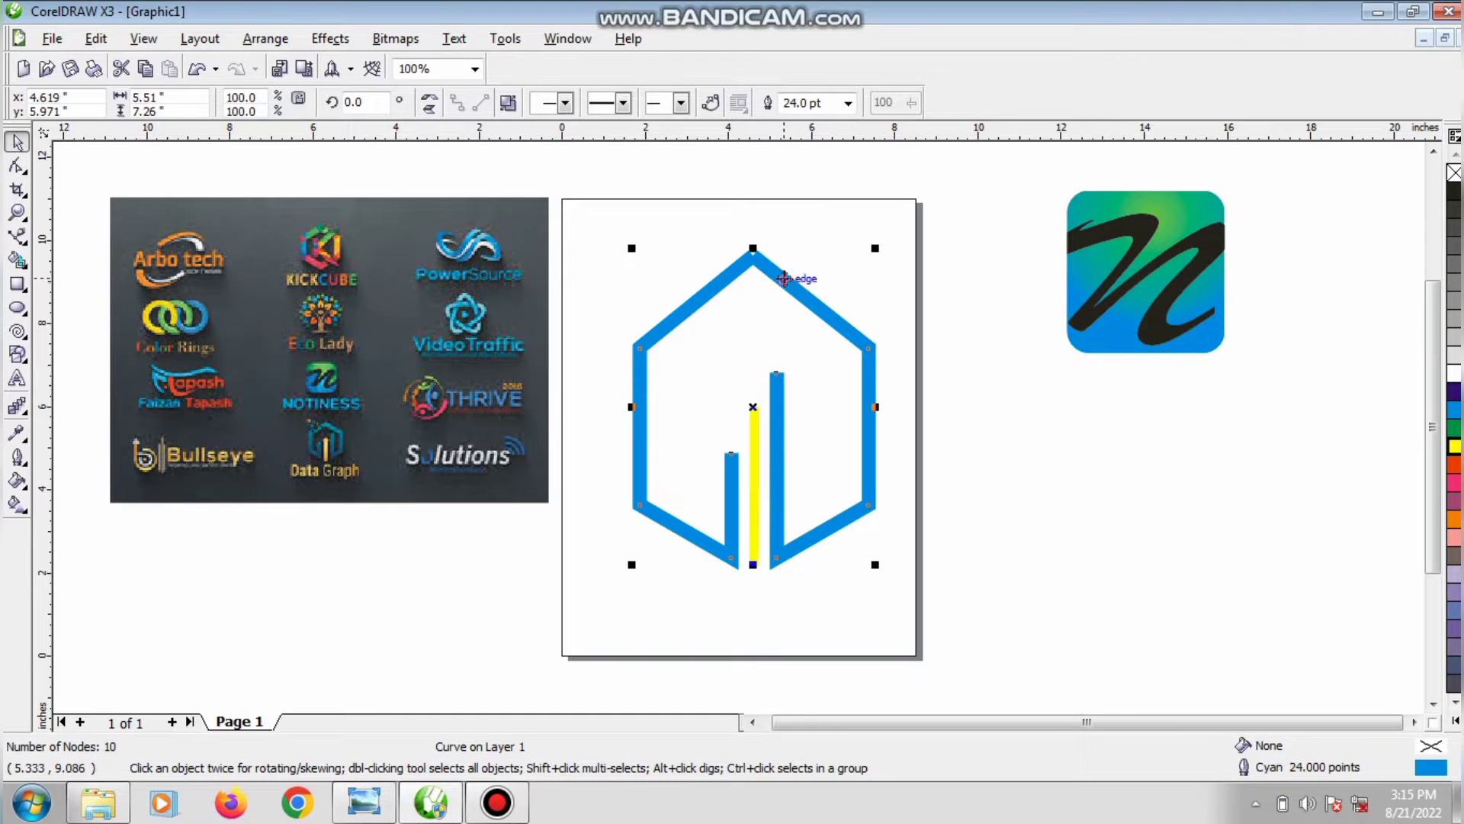
click(18, 164)
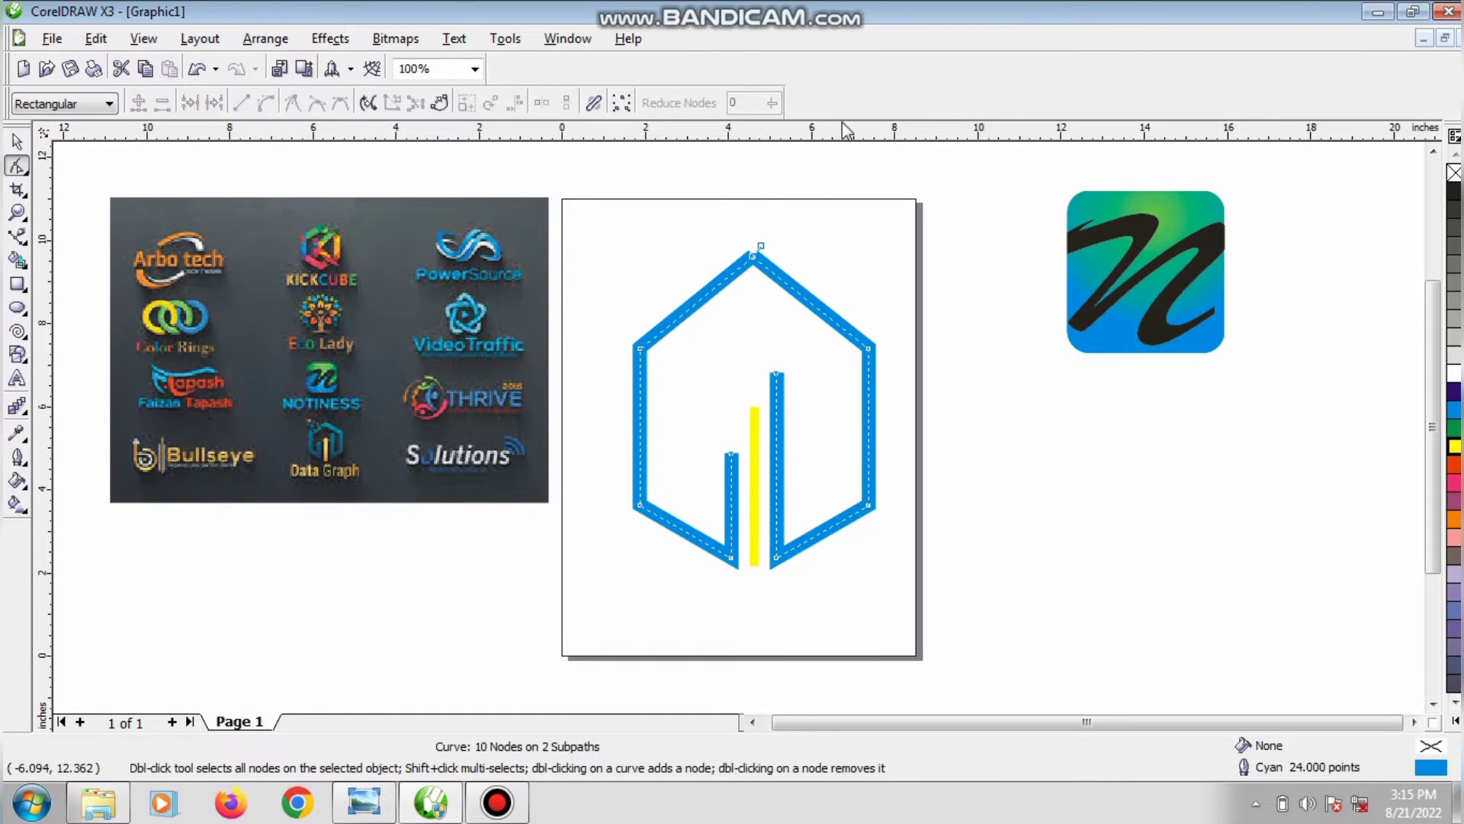
click(757, 256)
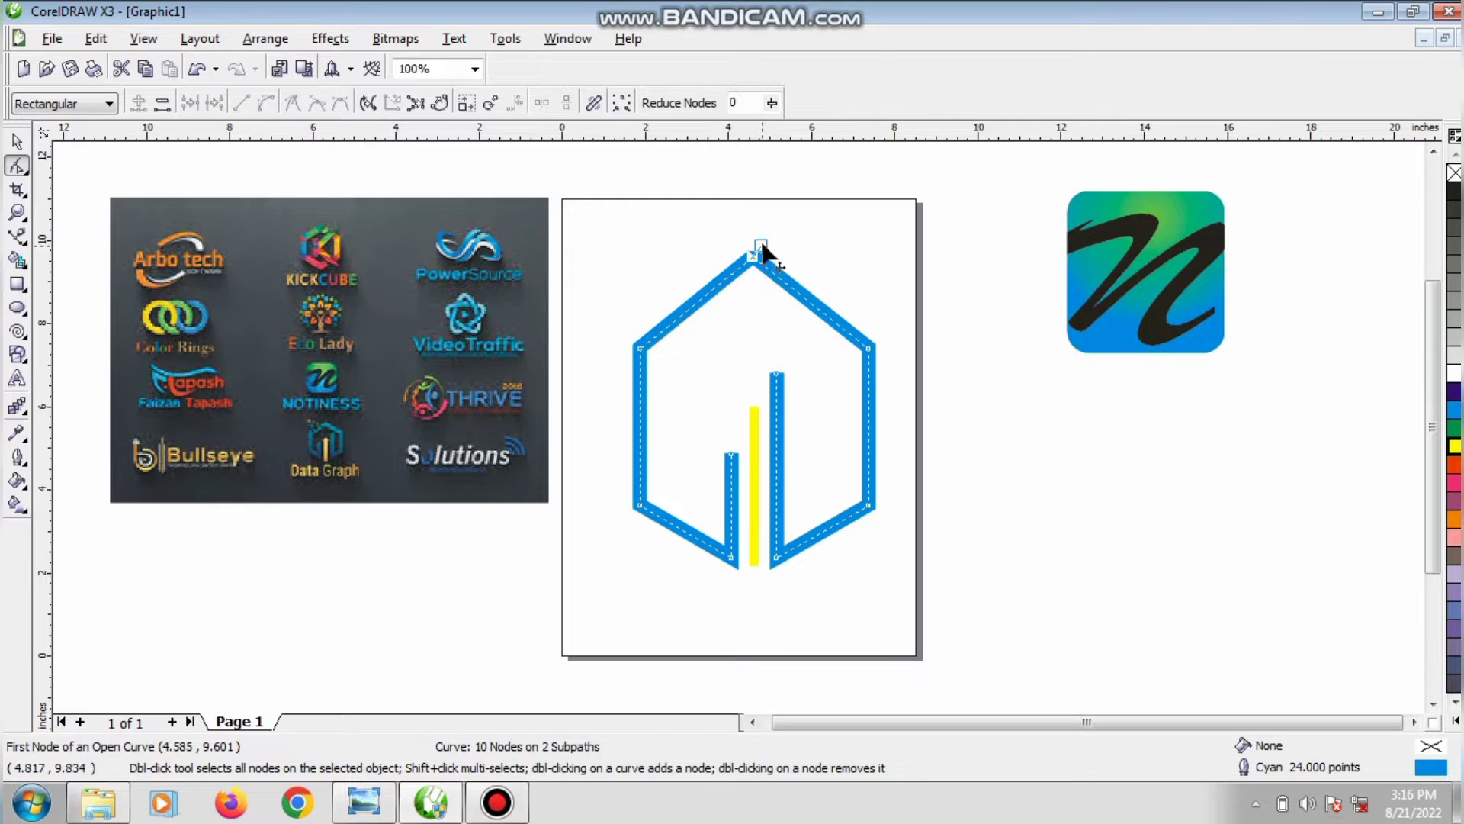
drag(763, 248, 813, 327)
click(17, 212)
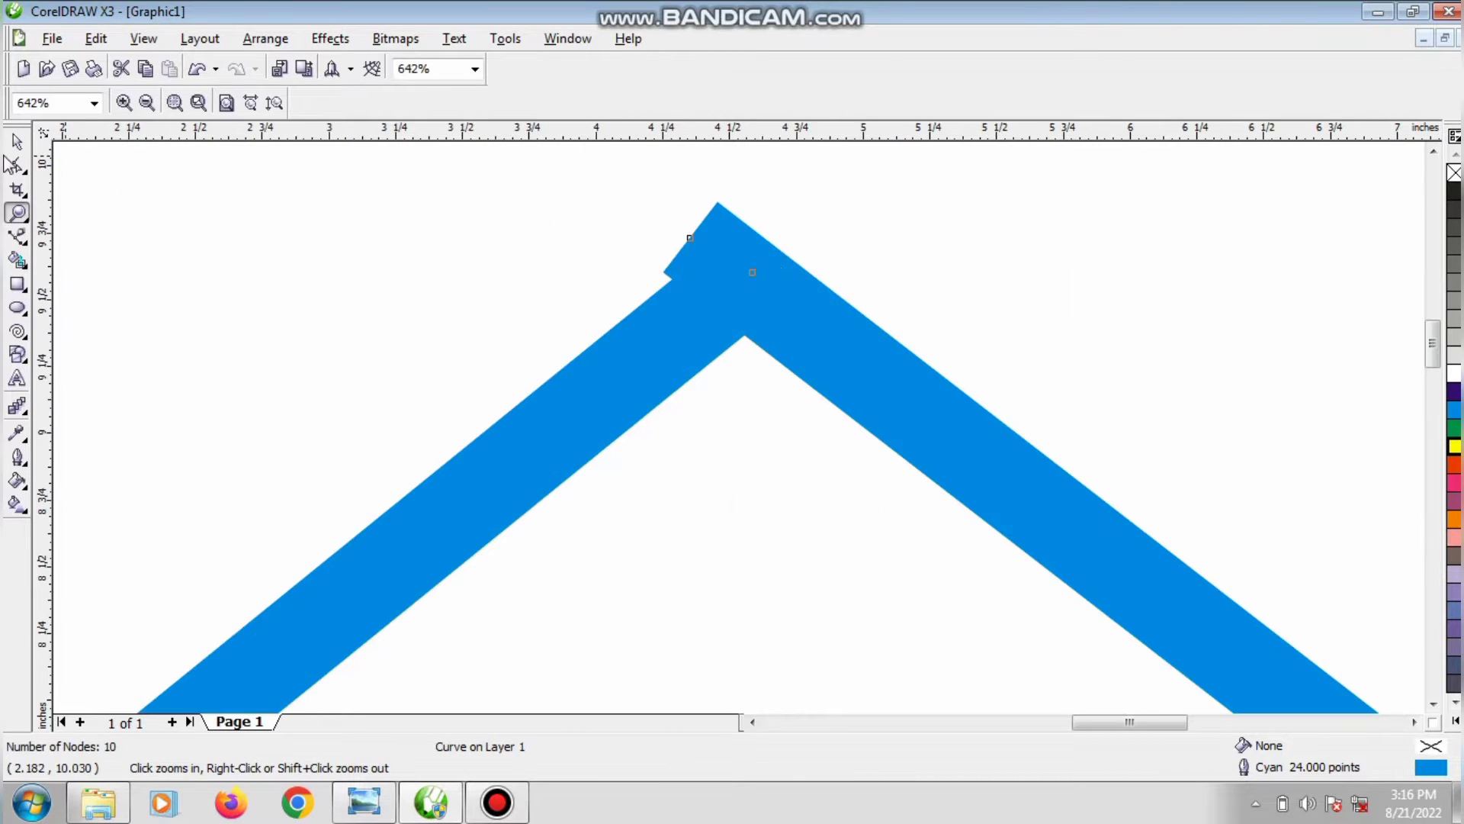
click(17, 165)
drag(750, 276, 716, 229)
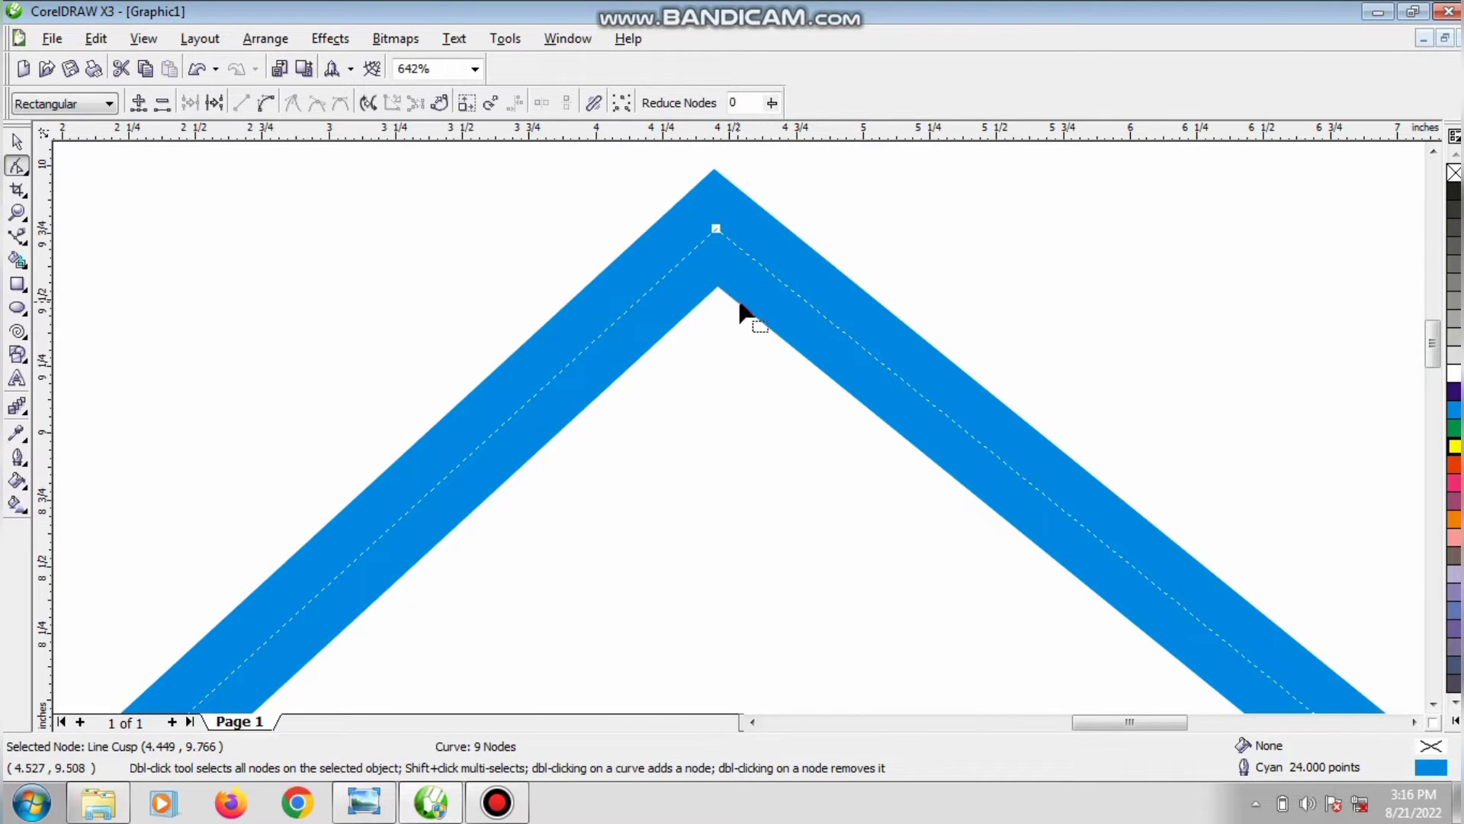
scroll(750, 319, down, 2)
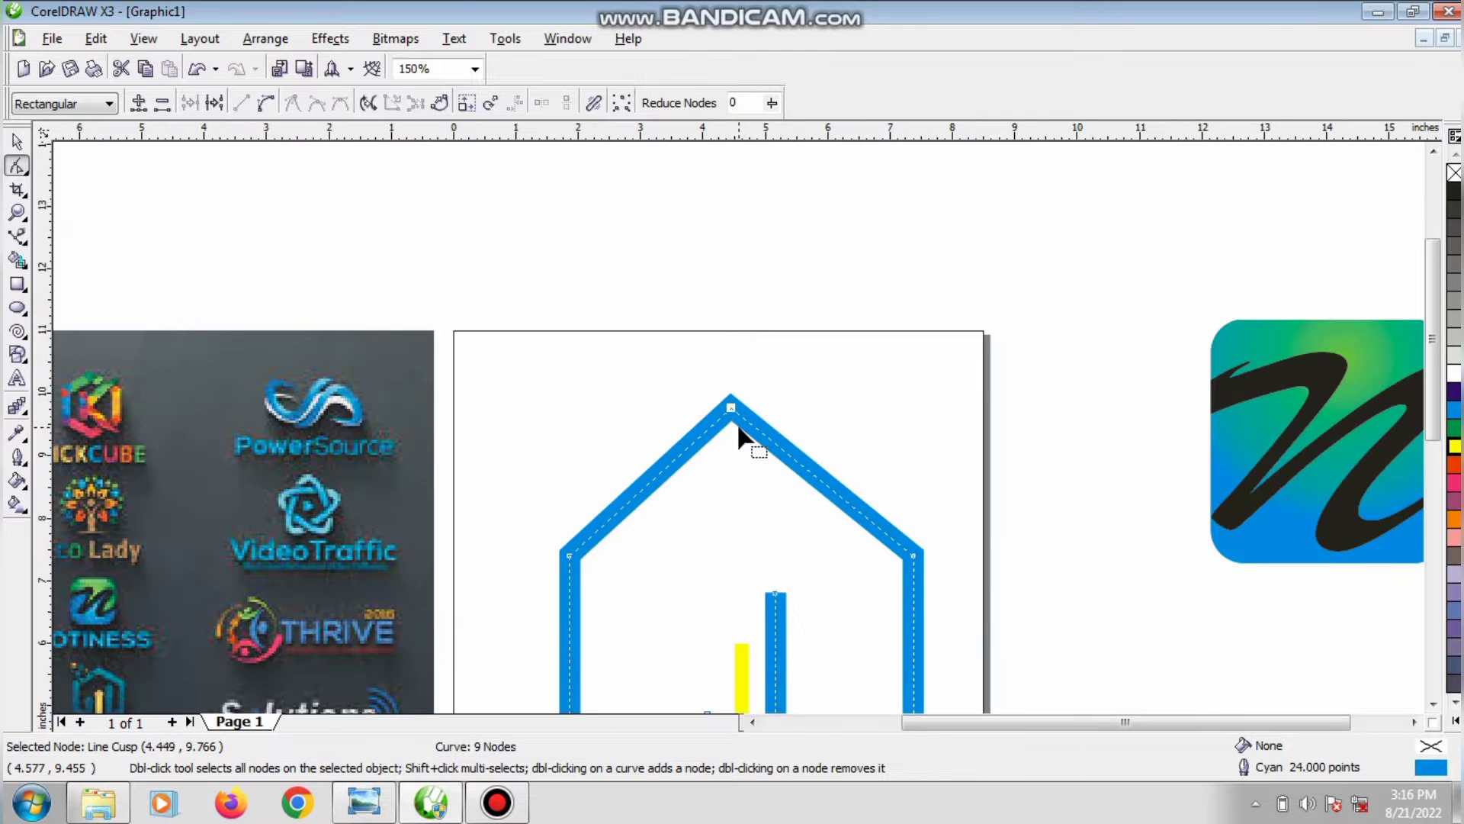
scroll(738, 433, down, 1)
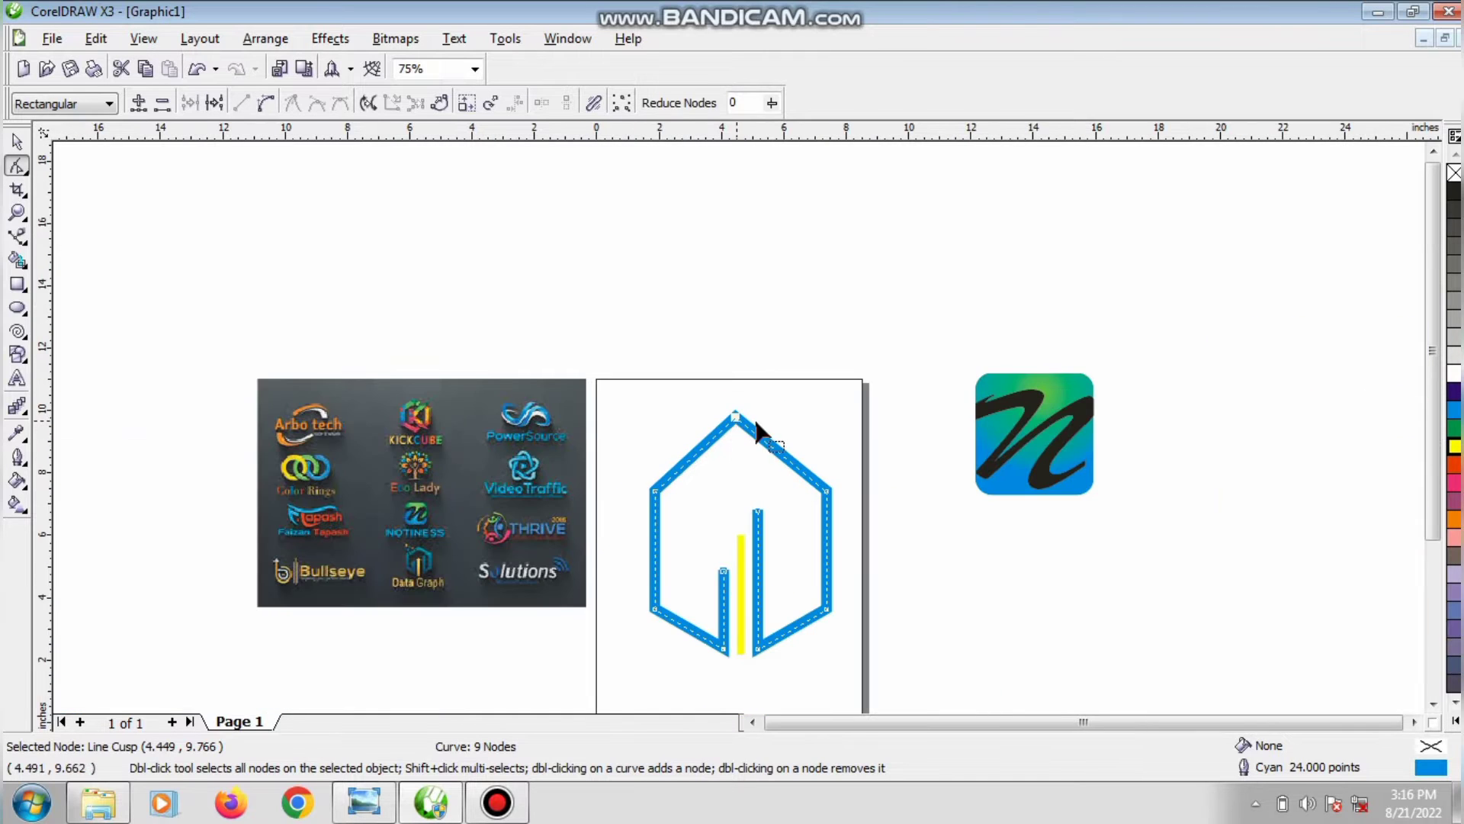
Step: Scale the hexagon and yellow bar together to about 3.67 by 5.07 inches, place them beside the N icon, and group them
click(17, 141)
click(820, 357)
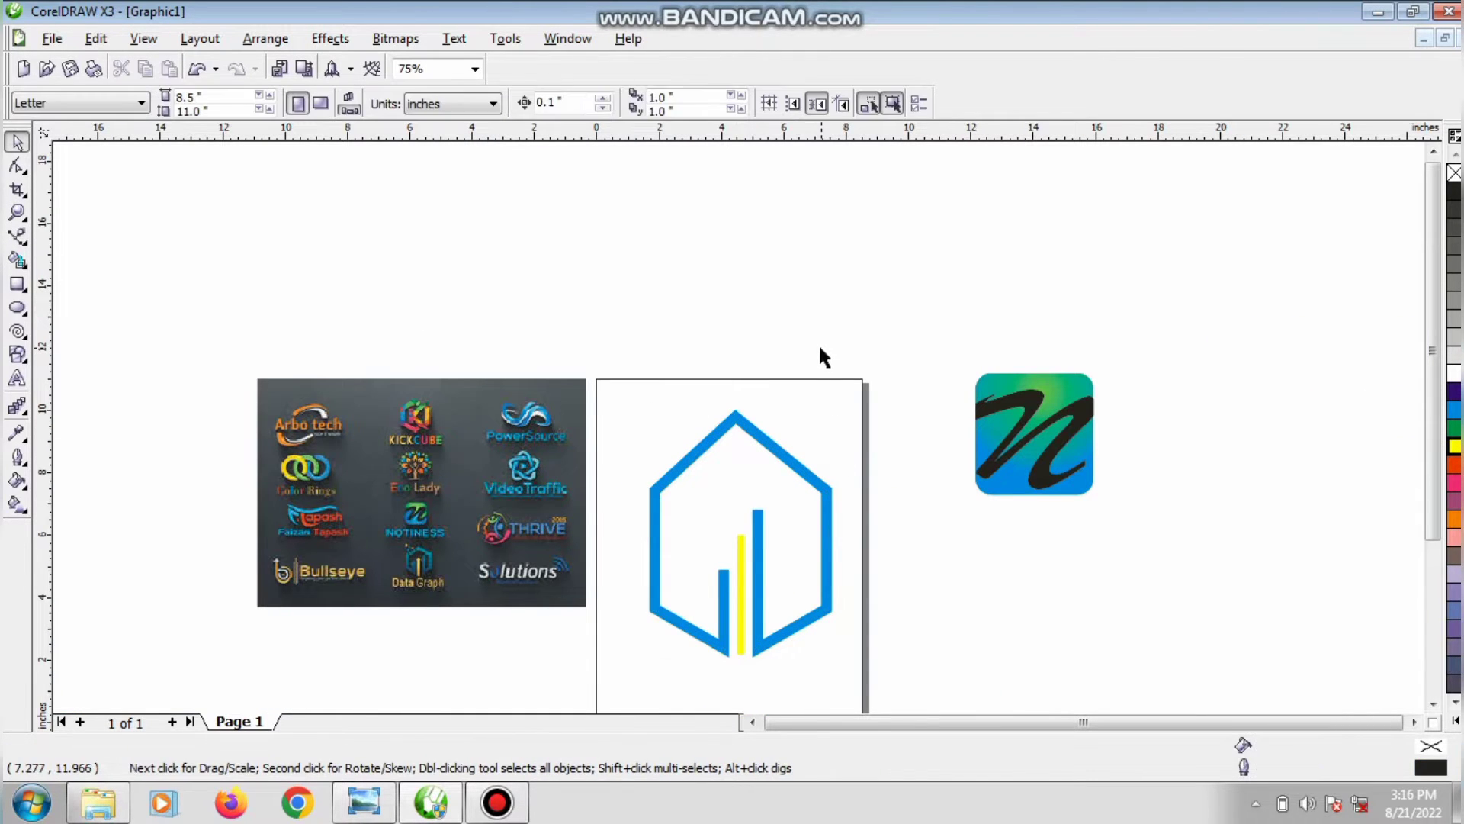
drag(894, 367, 639, 684)
drag(842, 404, 775, 492)
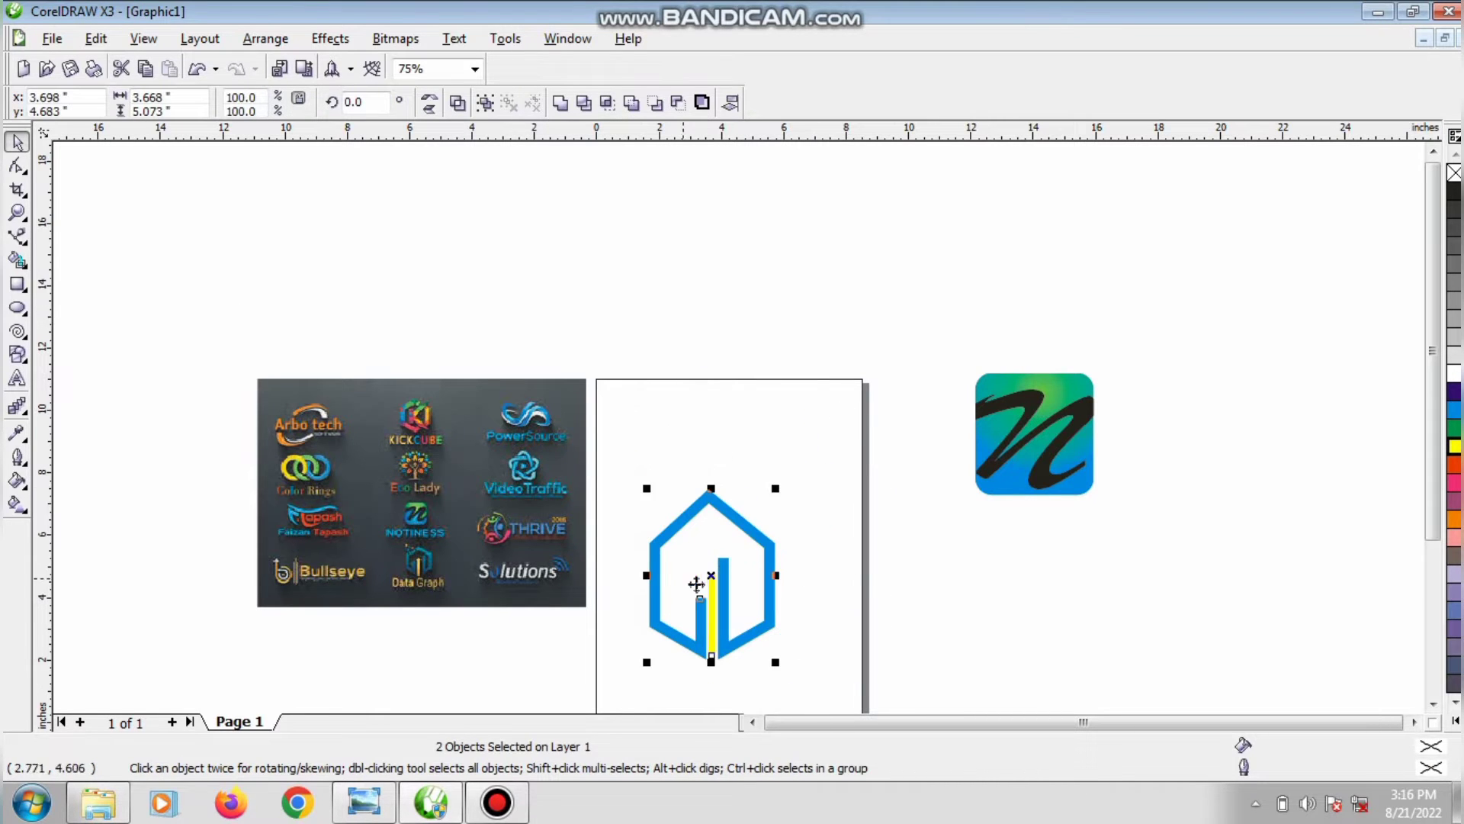
drag(696, 585, 1200, 481)
click(466, 102)
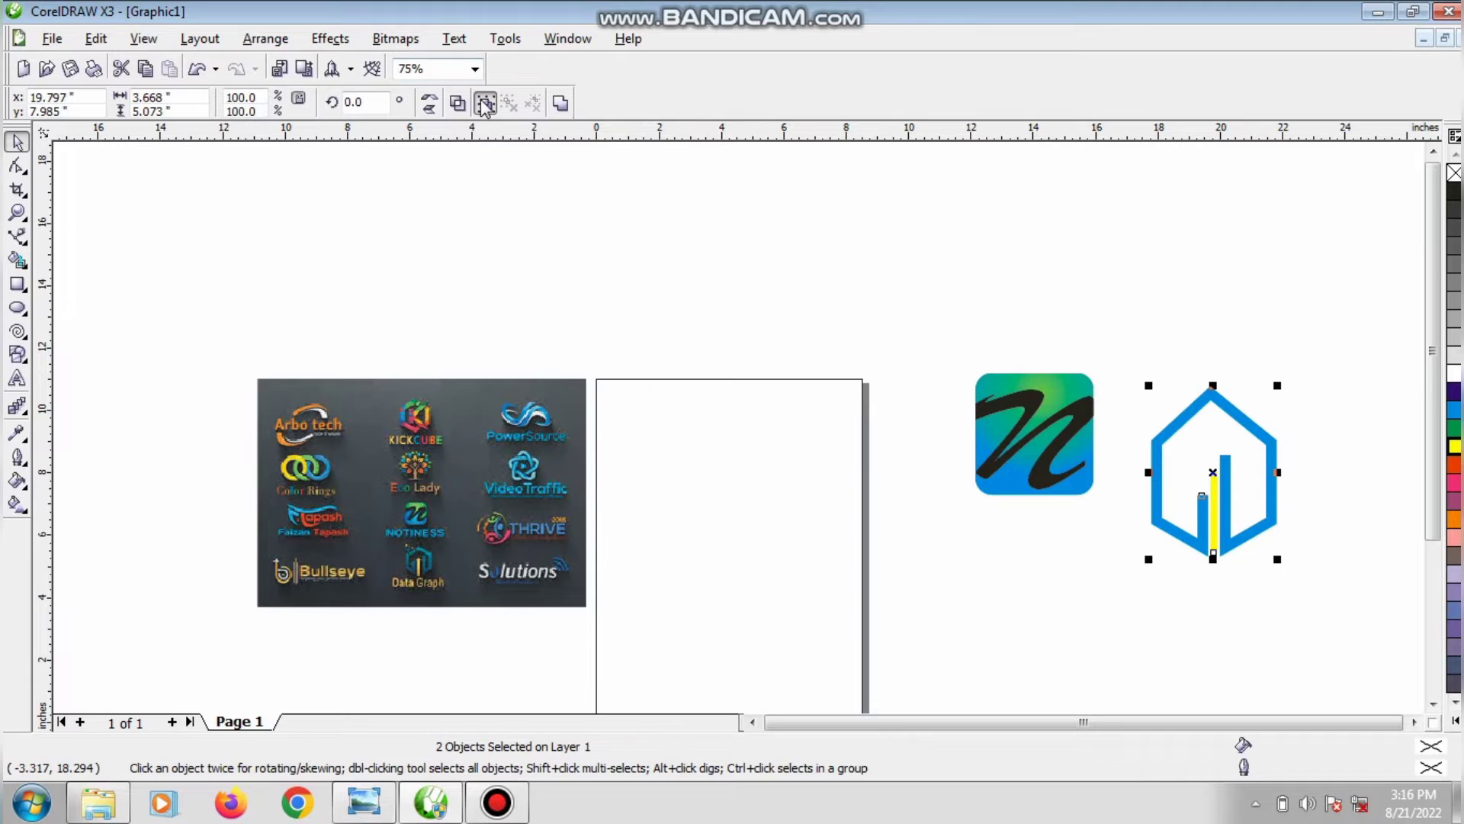
Step: Draw a circle about 2.92 inches in diameter on the page and place a same-size copy above it
click(16, 285)
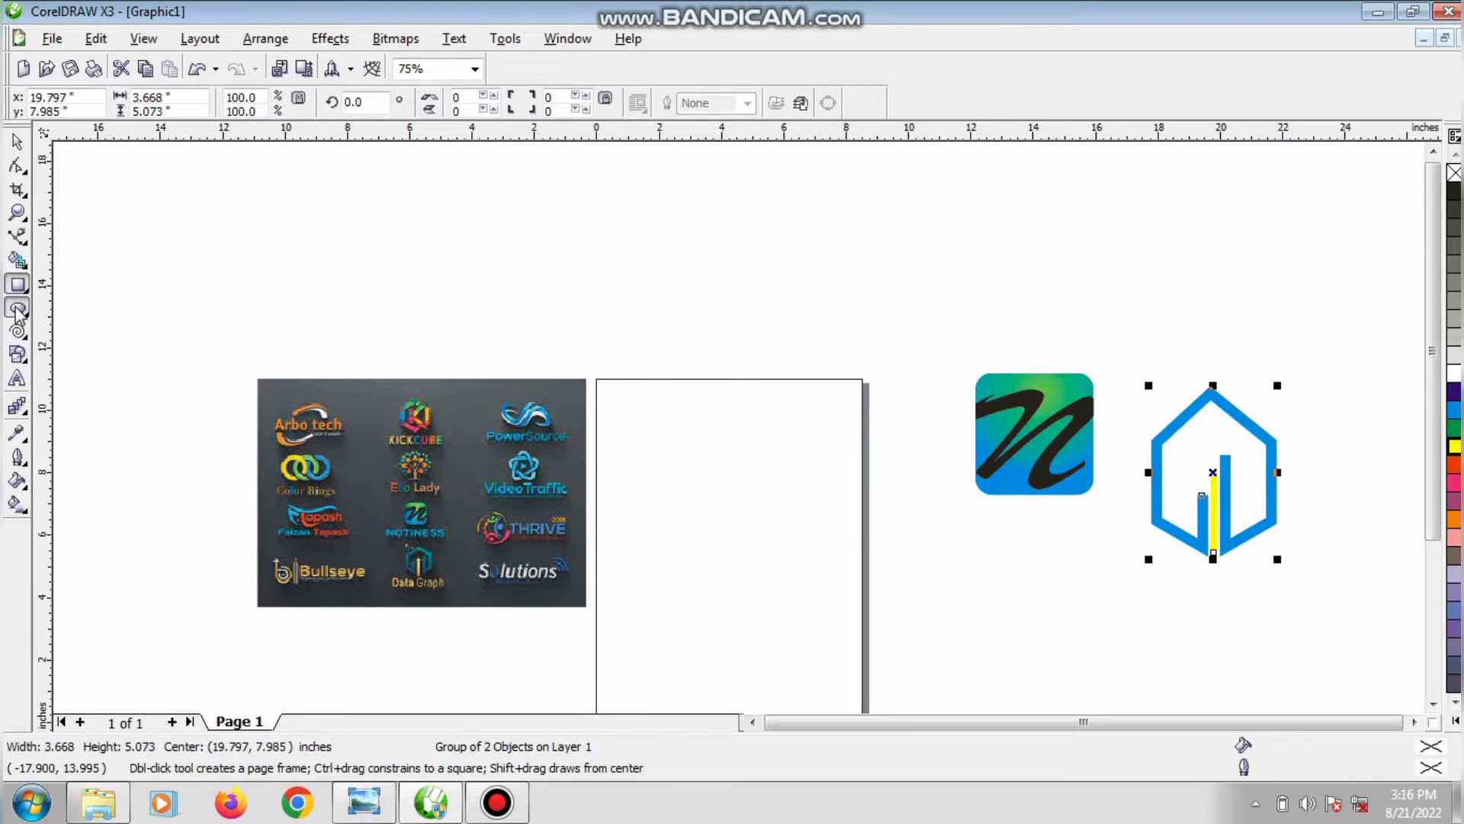
click(17, 308)
drag(615, 463, 748, 388)
click(17, 141)
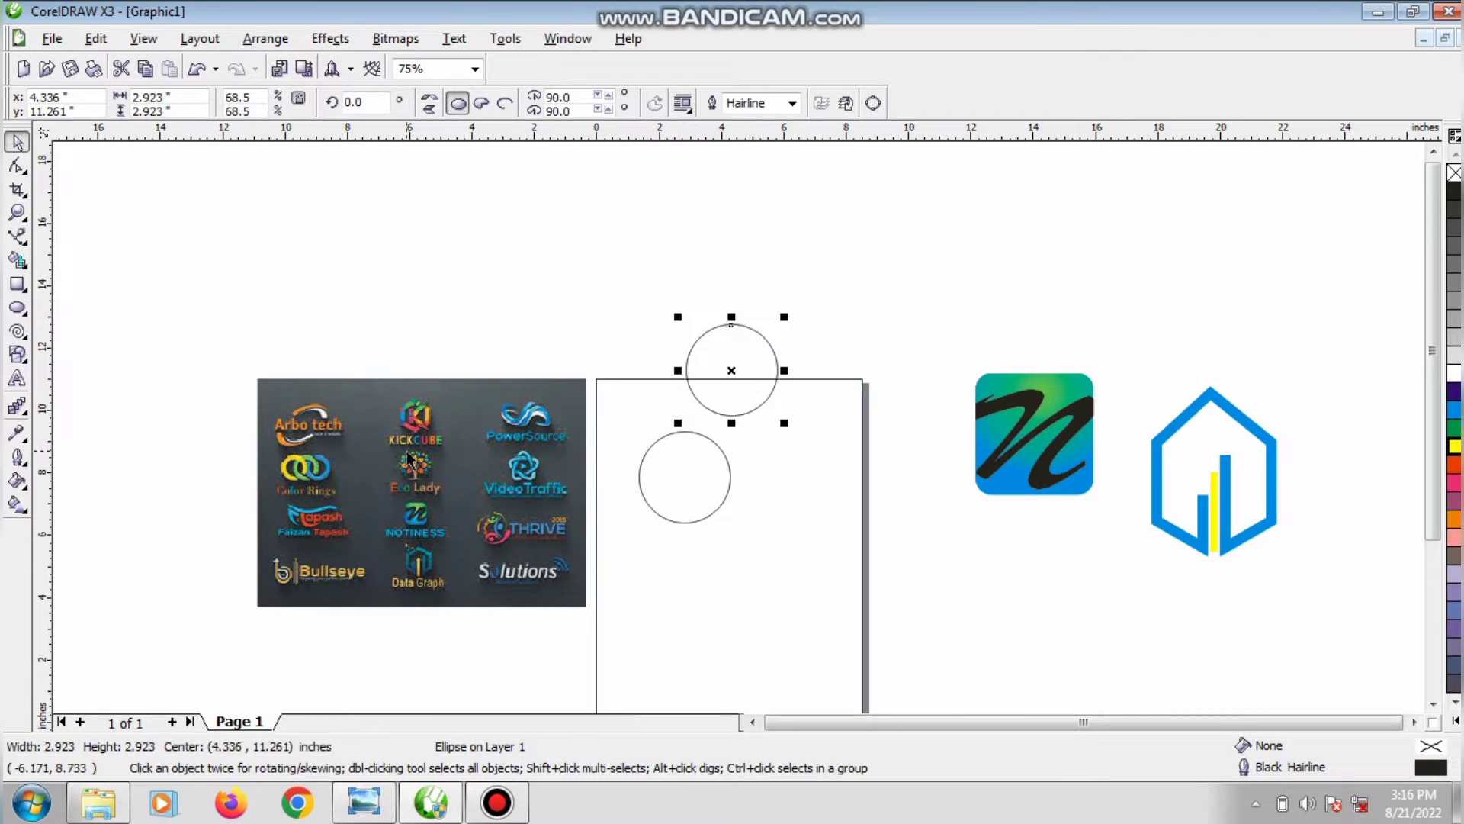
Step: Move the reference image up and right, close to the circles, and position the lower circle's center at about 3.01, 8.11 inches
mouse_move(409, 457)
mouse_down()
mouse_move(484, 314)
mouse_move(461, 307)
mouse_up()
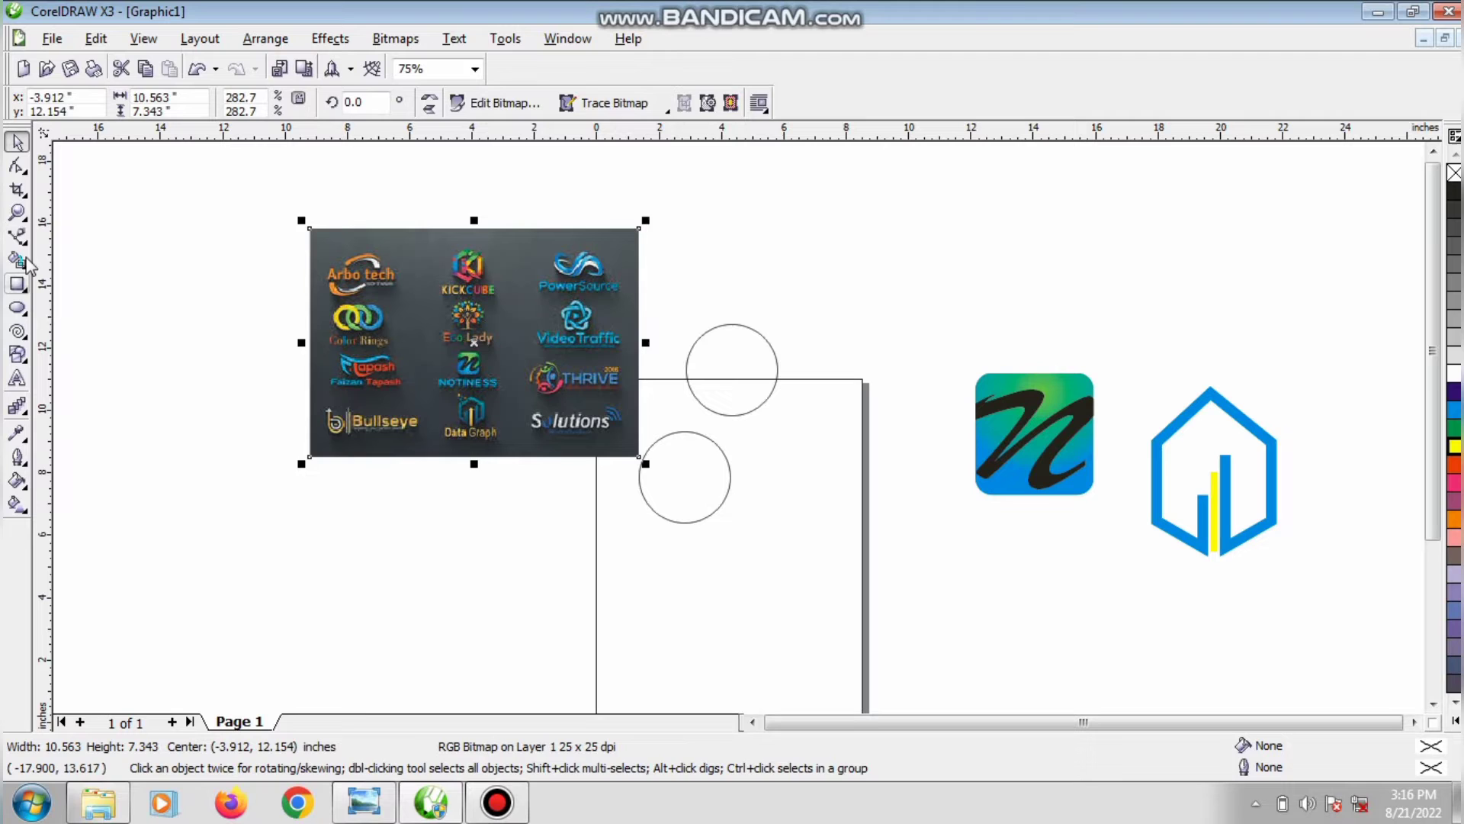
click(19, 214)
drag(245, 255, 847, 573)
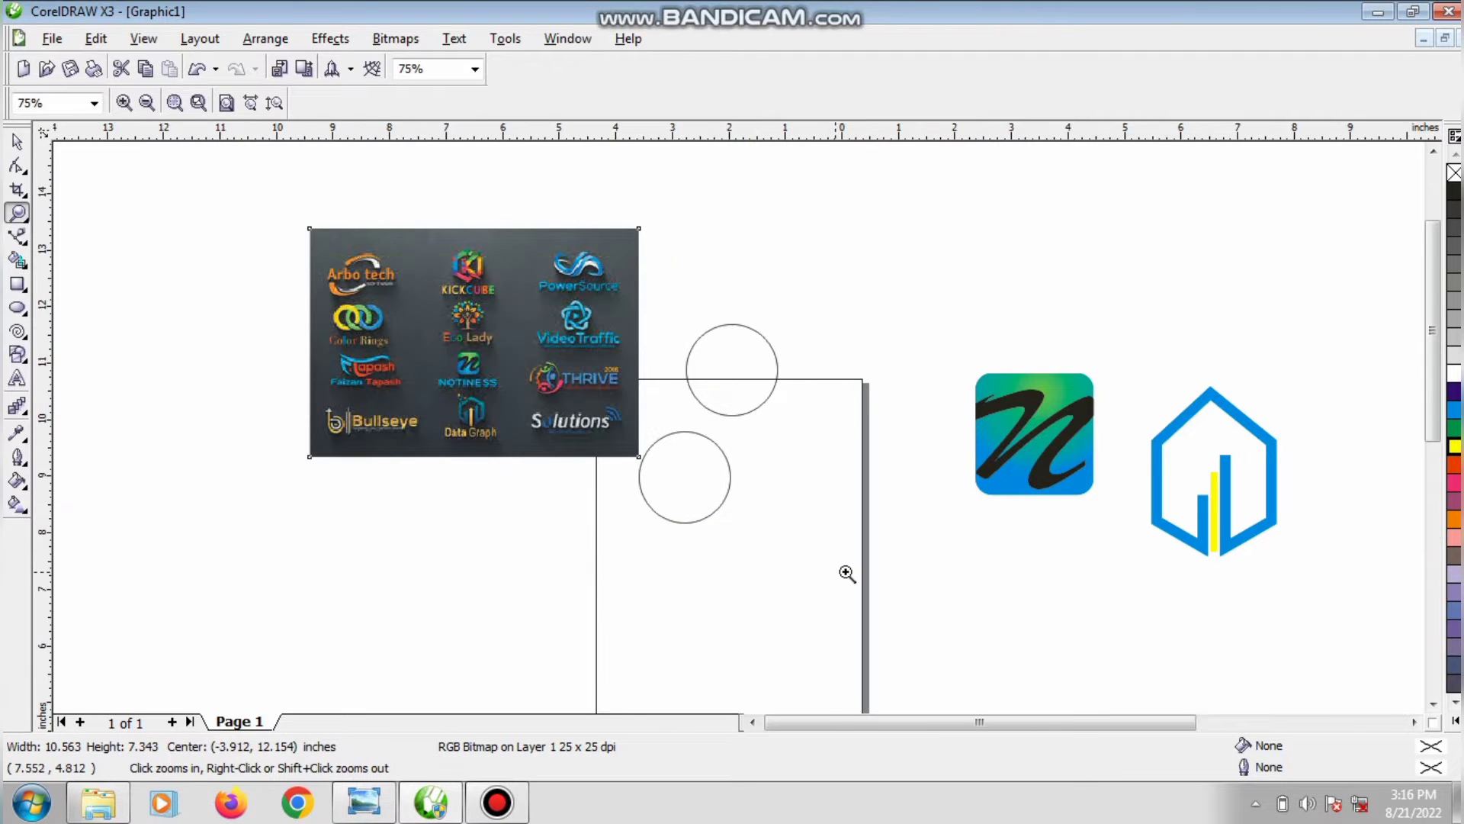
key(space)
drag(1014, 601, 1020, 563)
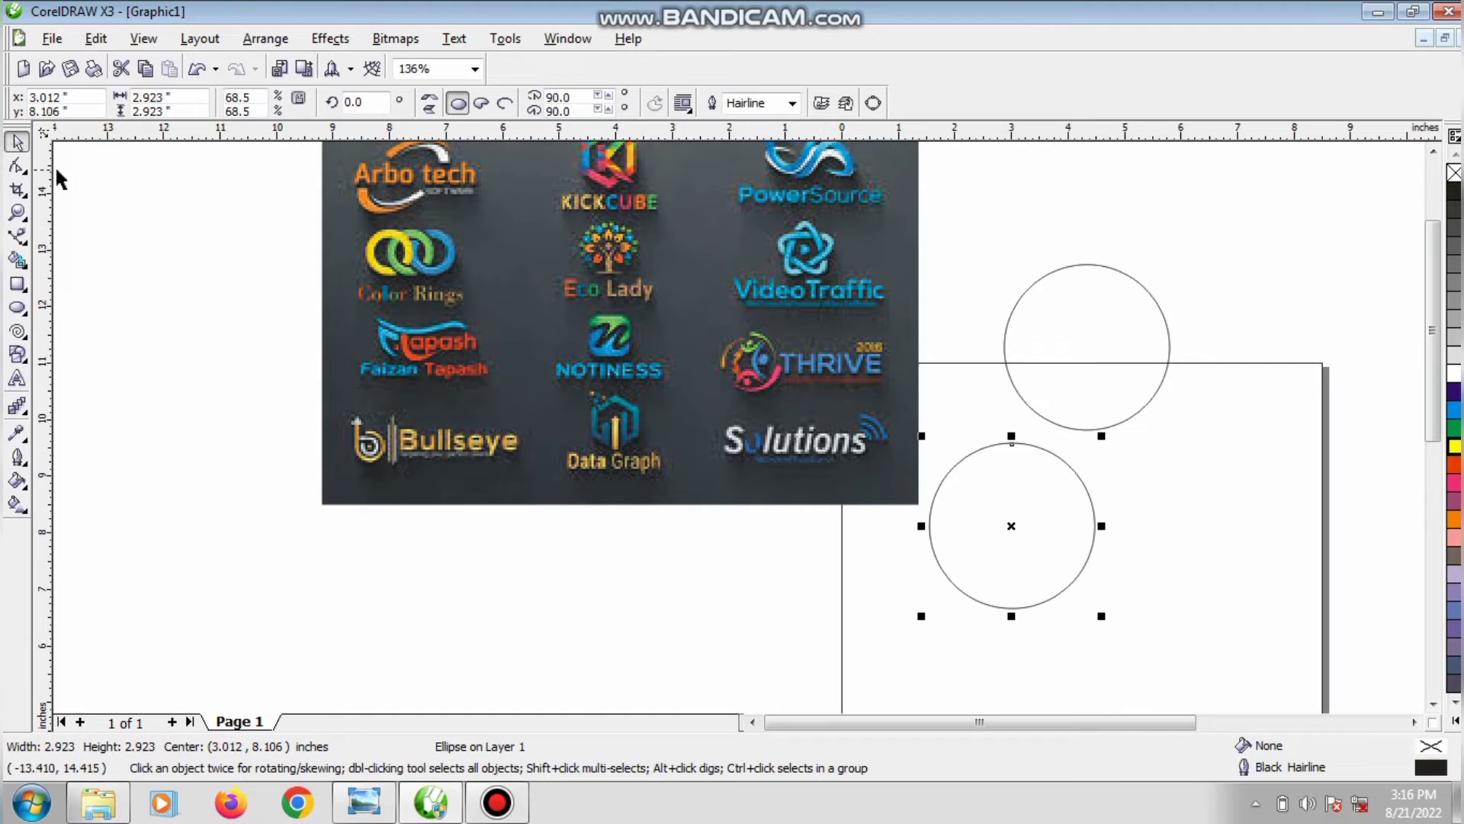
Step: Try converting the lower circle to curves with an extra node on its lower-right edge, and undo both changes
click(16, 165)
click(871, 103)
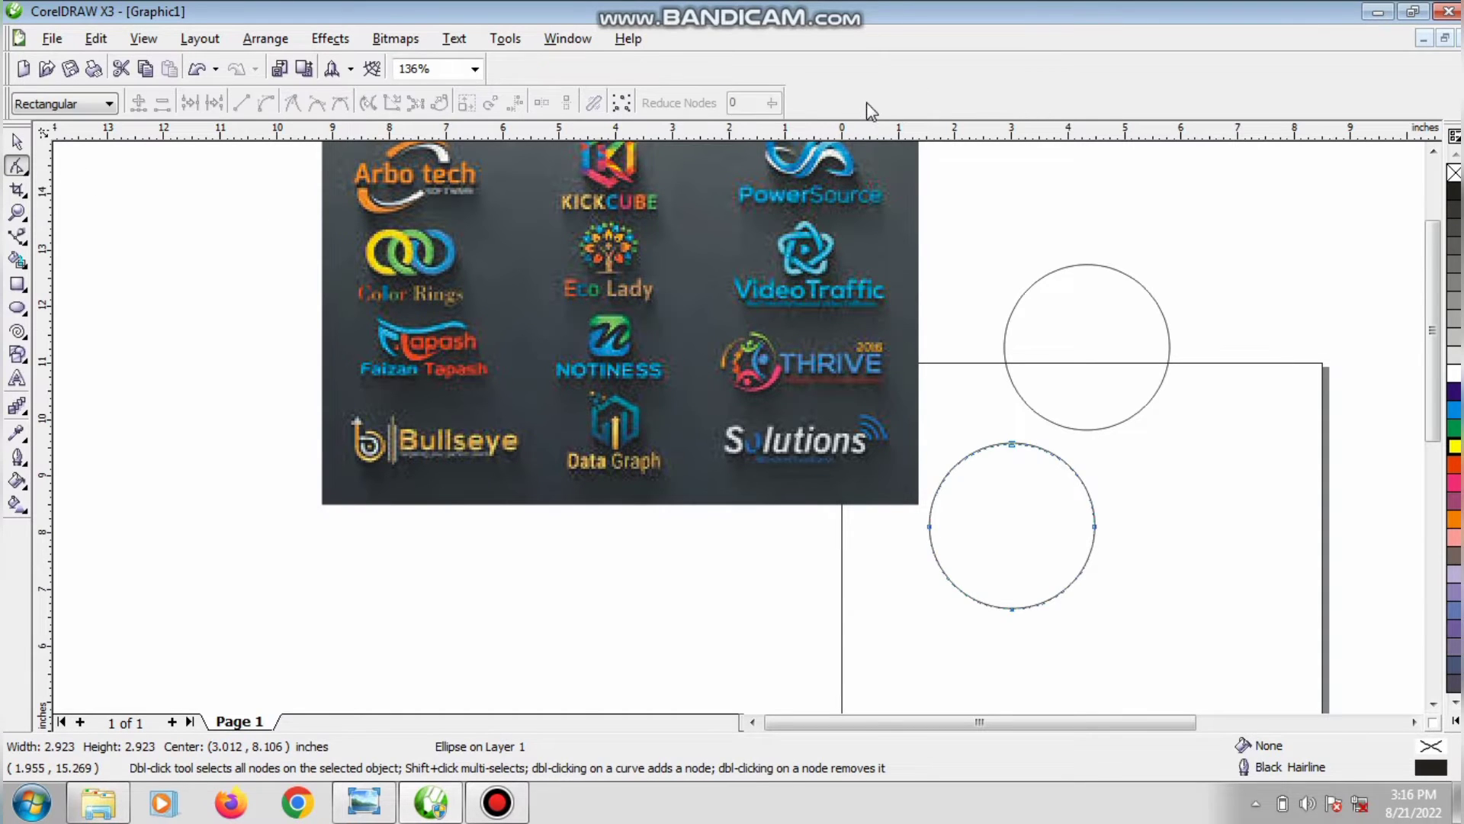
double_click(1094, 549)
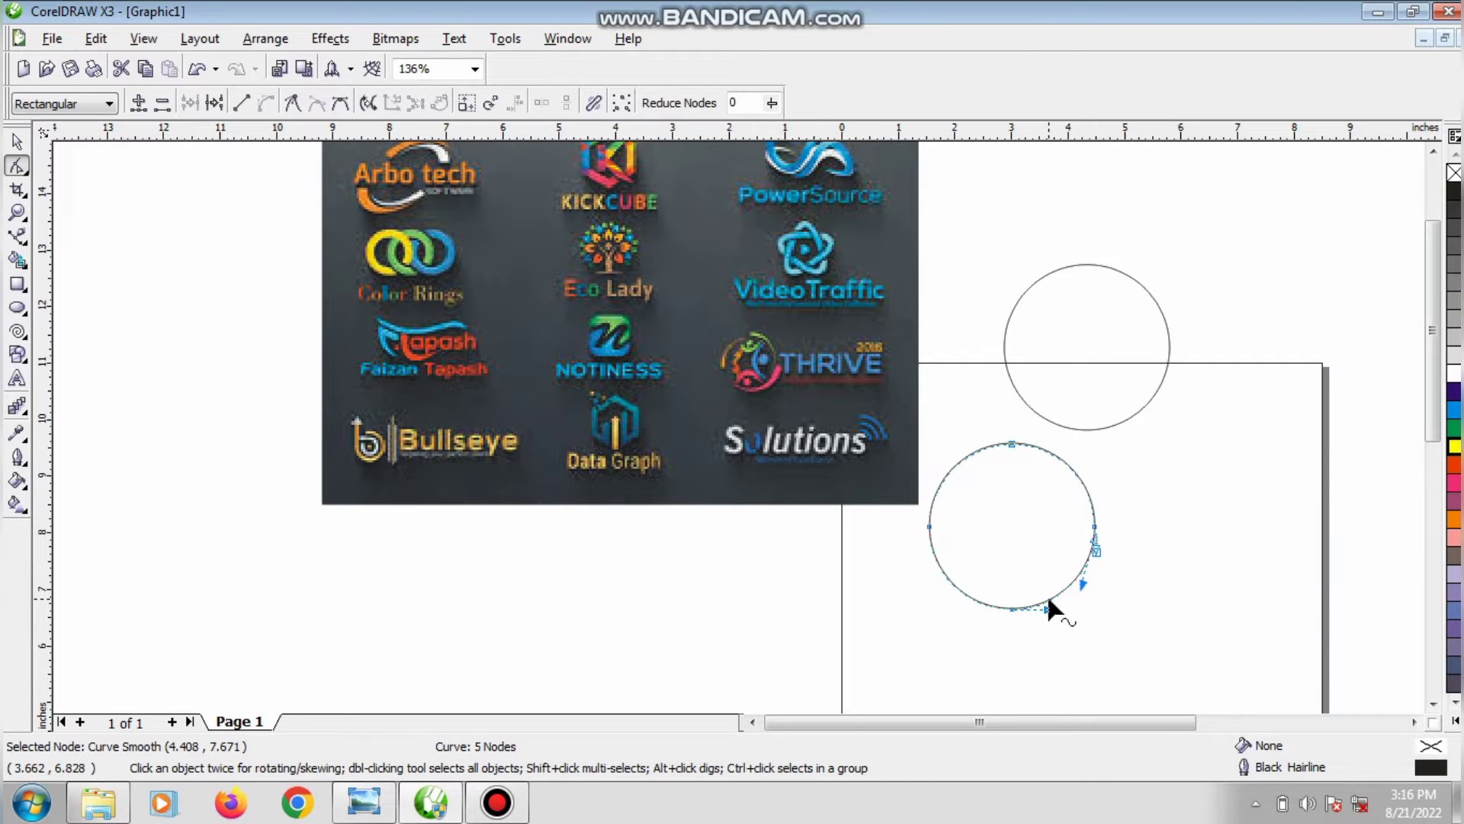
click(17, 141)
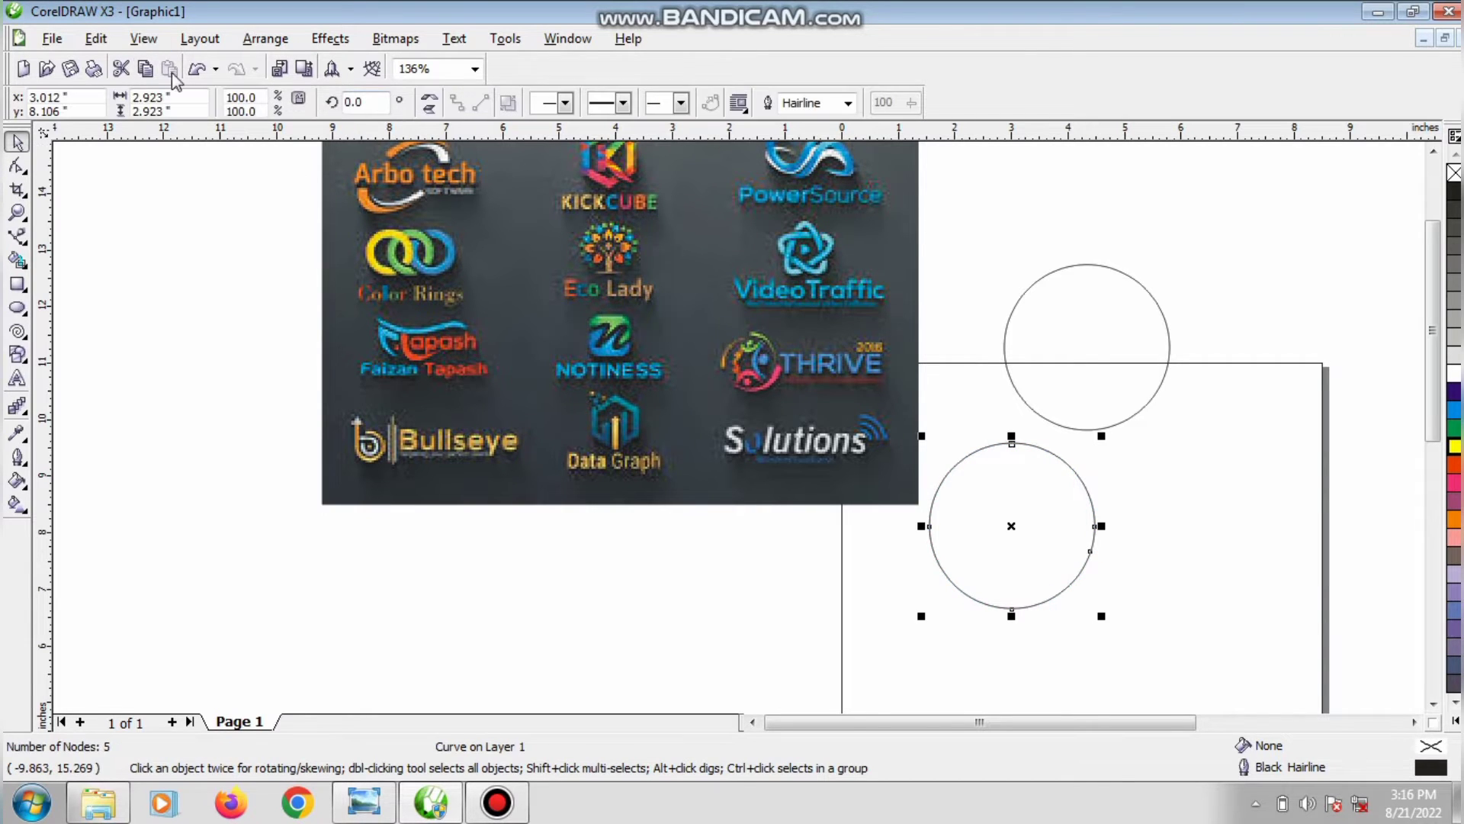
click(197, 69)
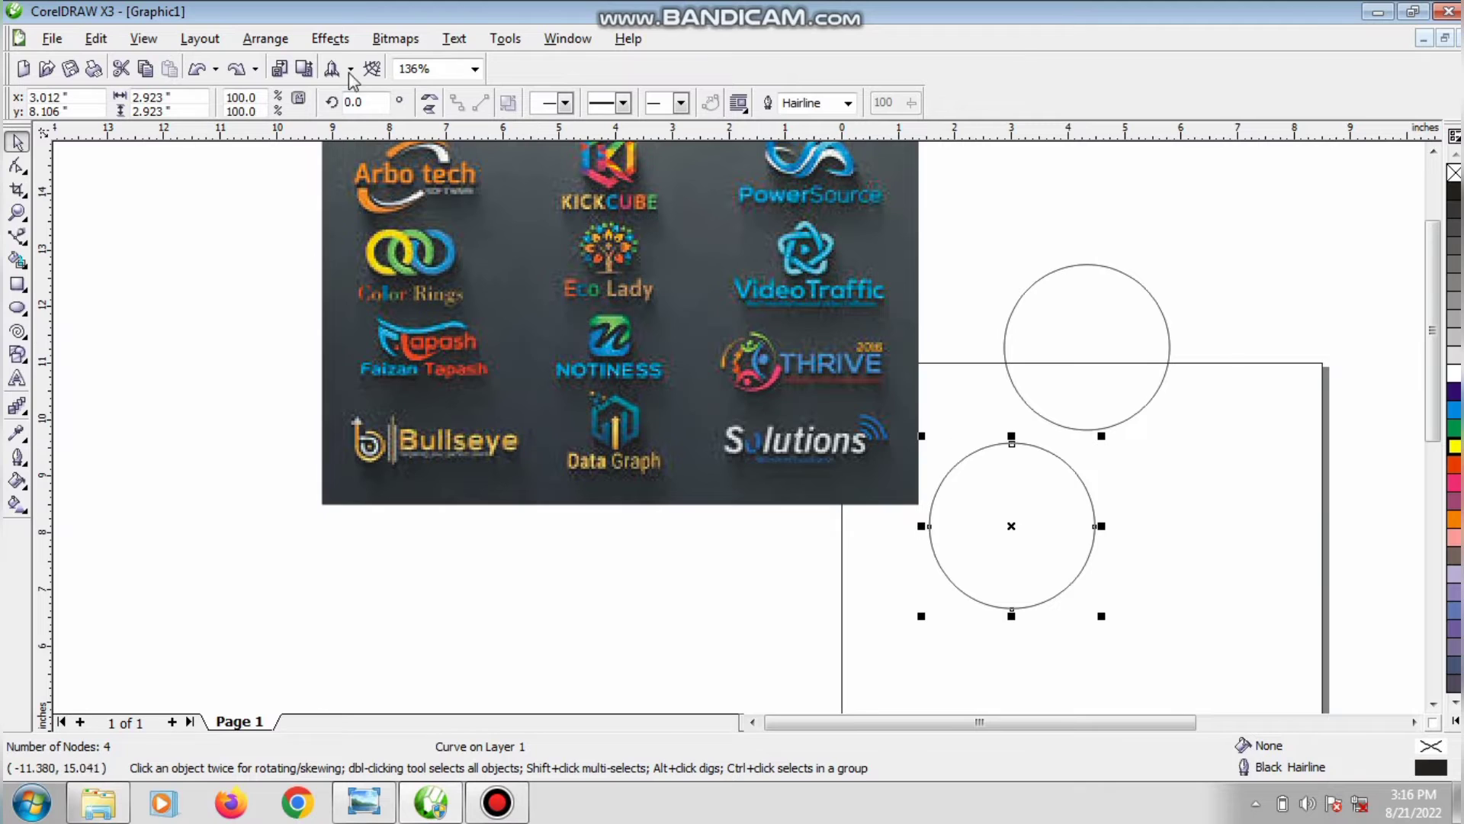
click(208, 75)
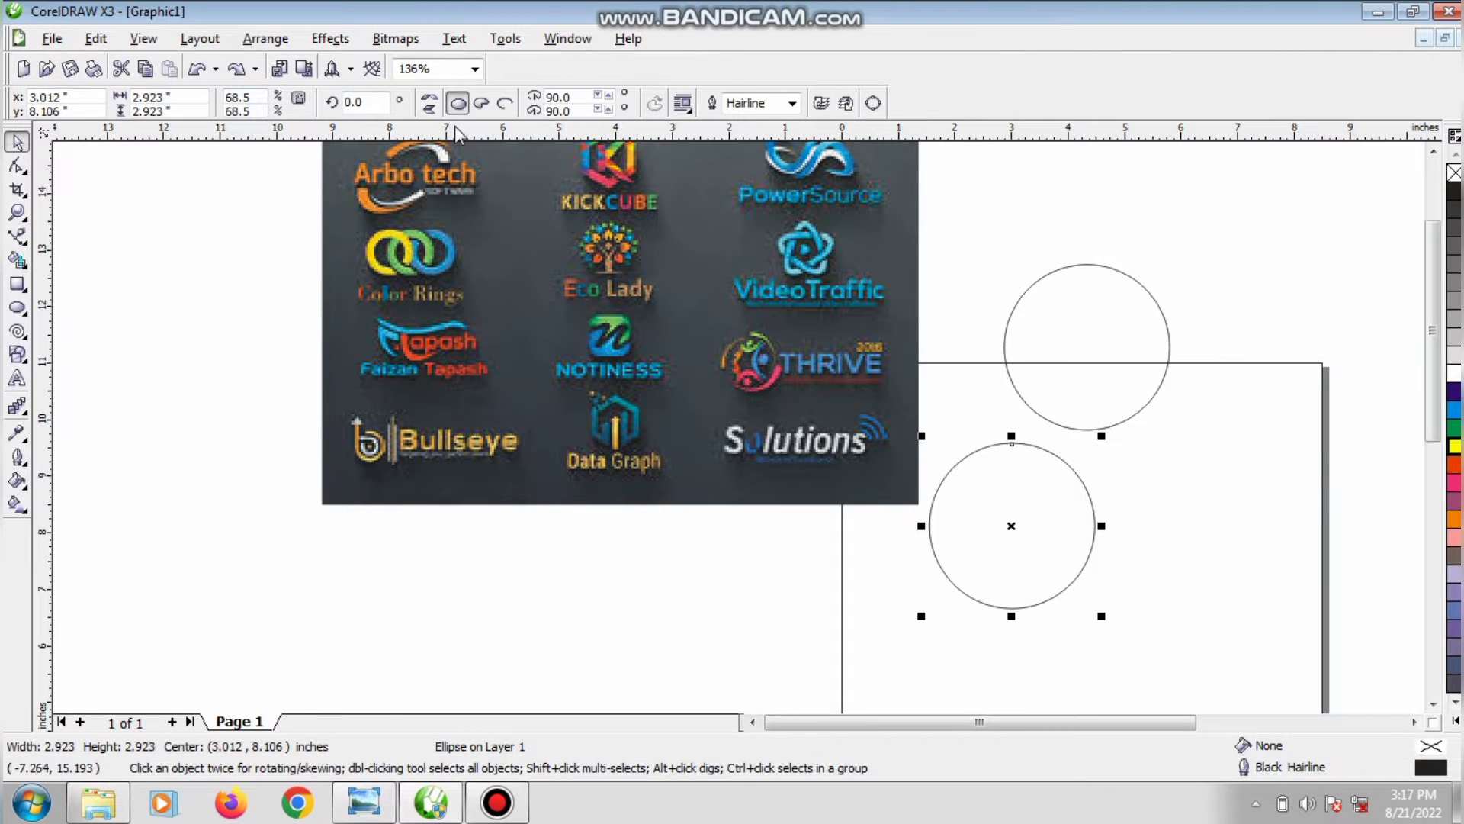
Step: Turn the lower circle into an open arc from about 315 to 296 degrees, leaving a small gap at its lower right
click(505, 104)
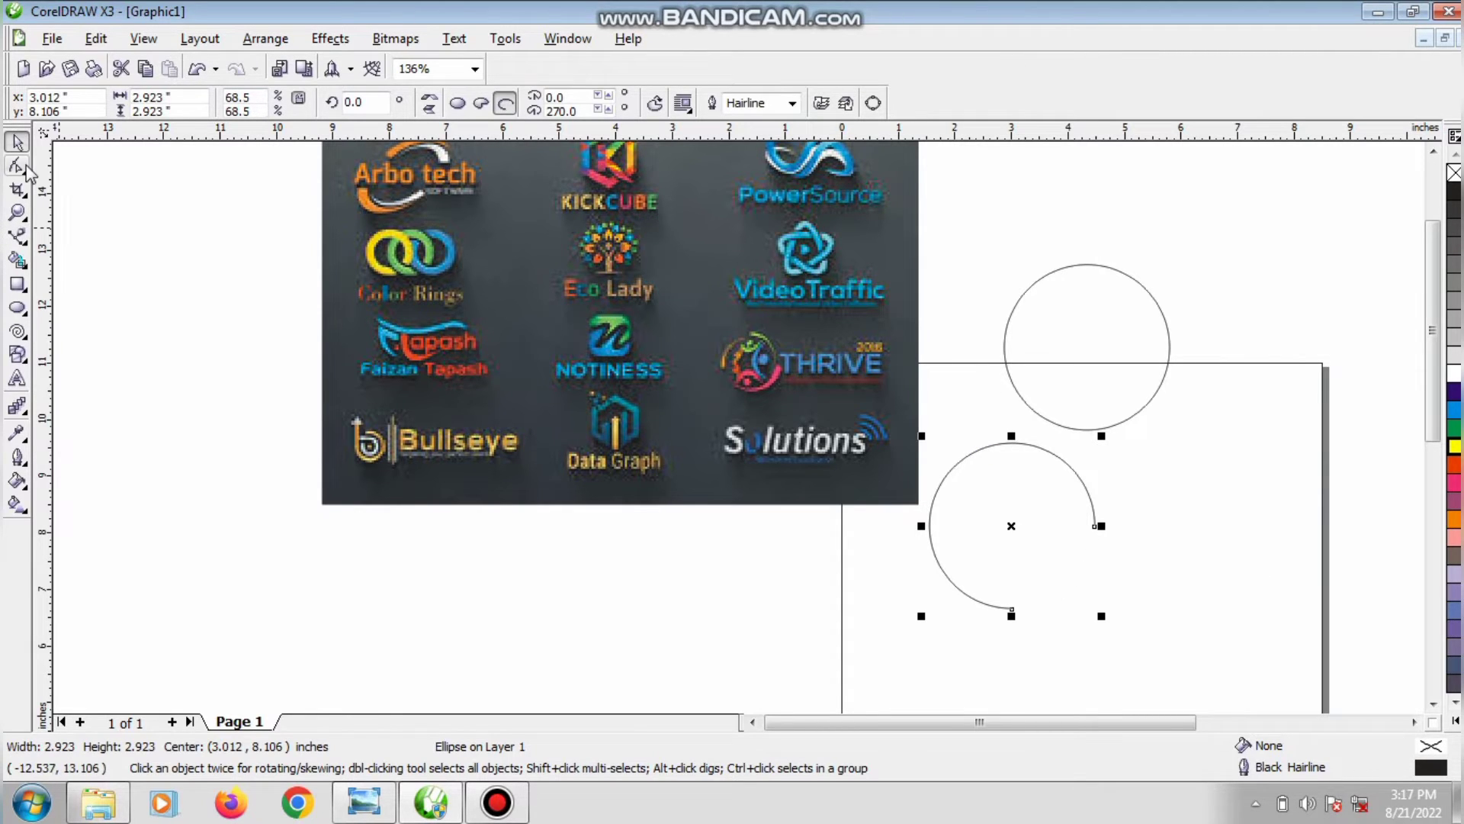
click(17, 166)
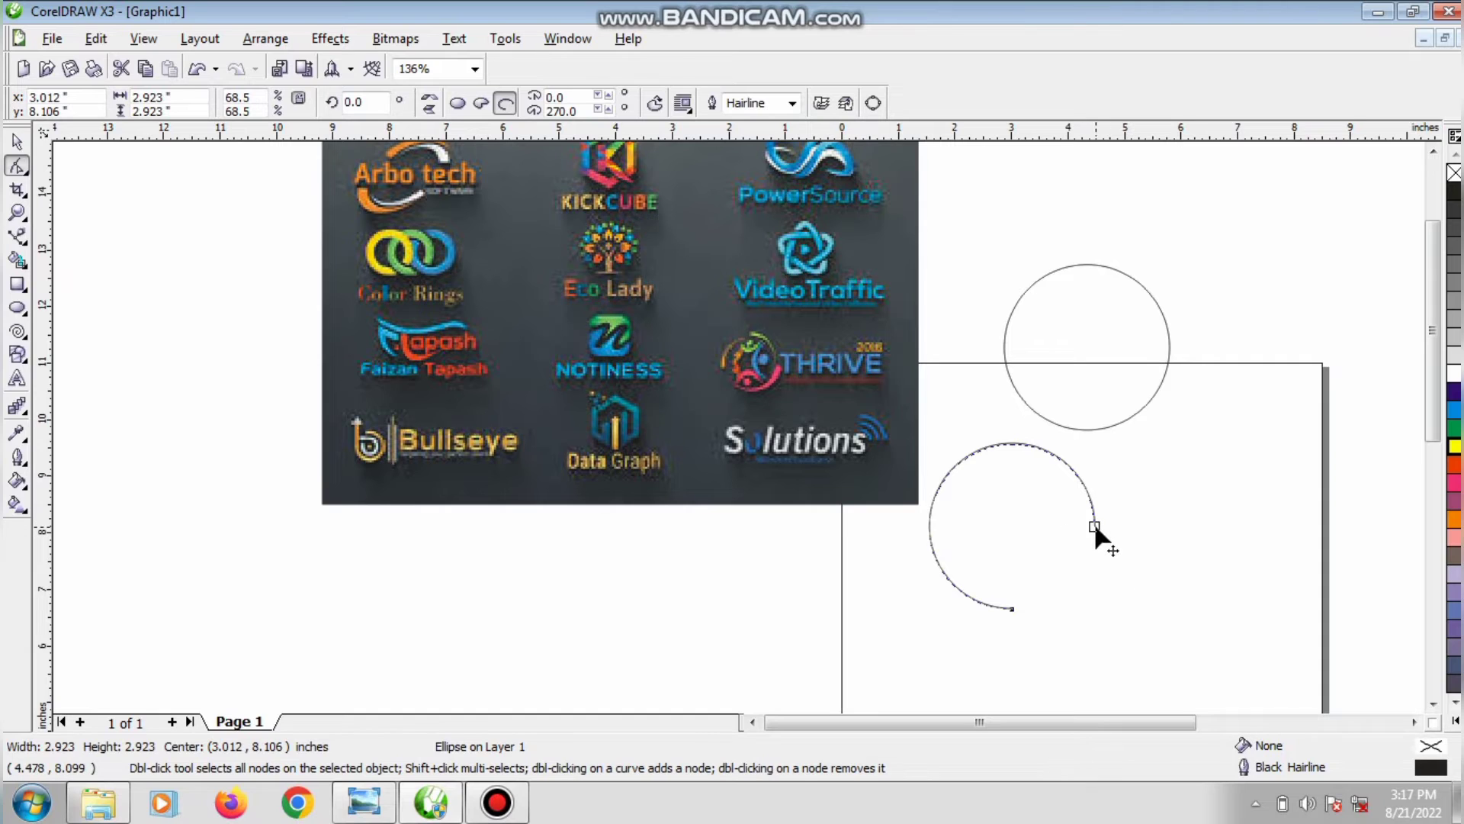
drag(1094, 526, 1045, 601)
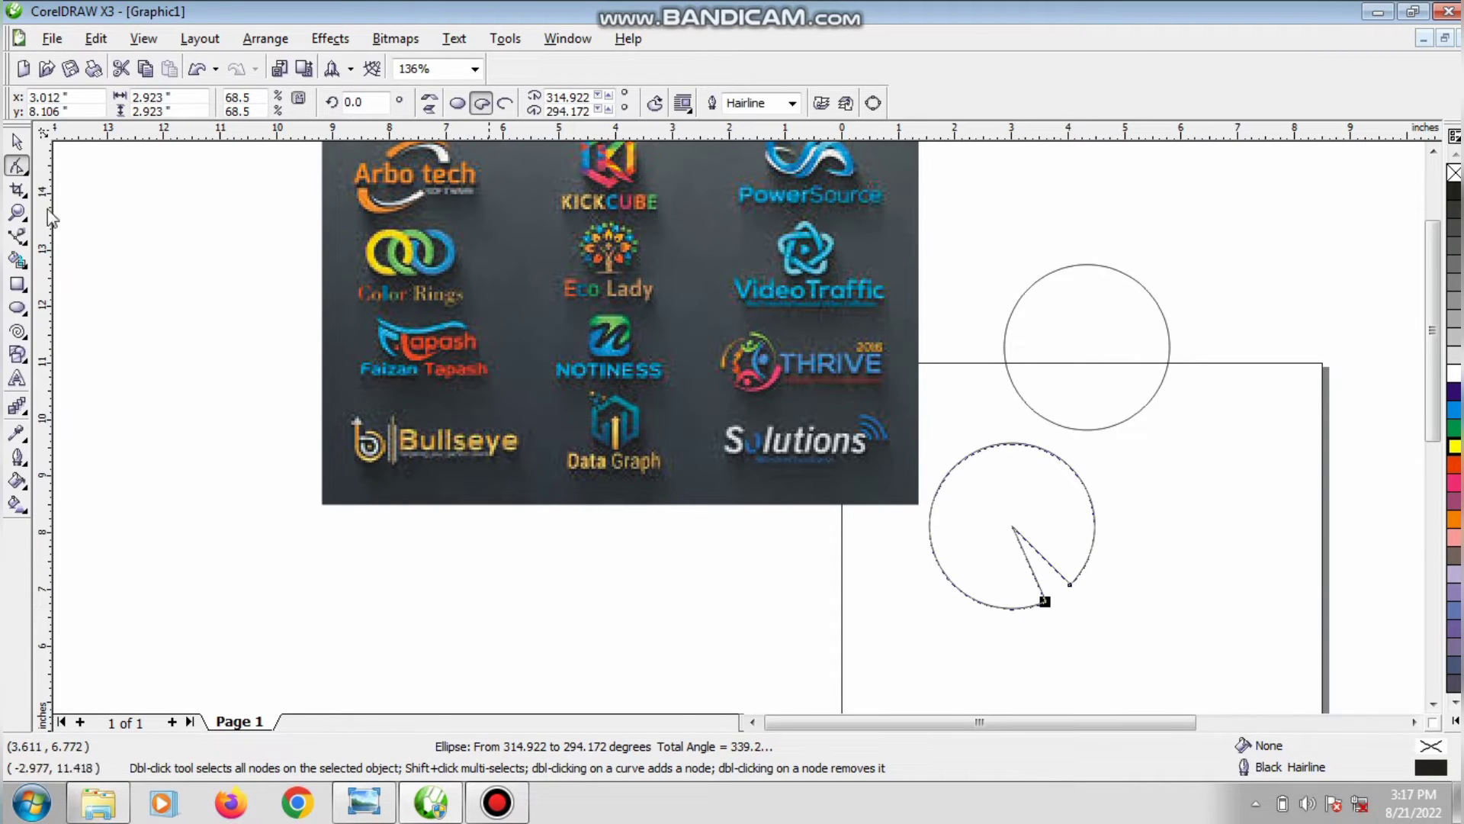
click(17, 145)
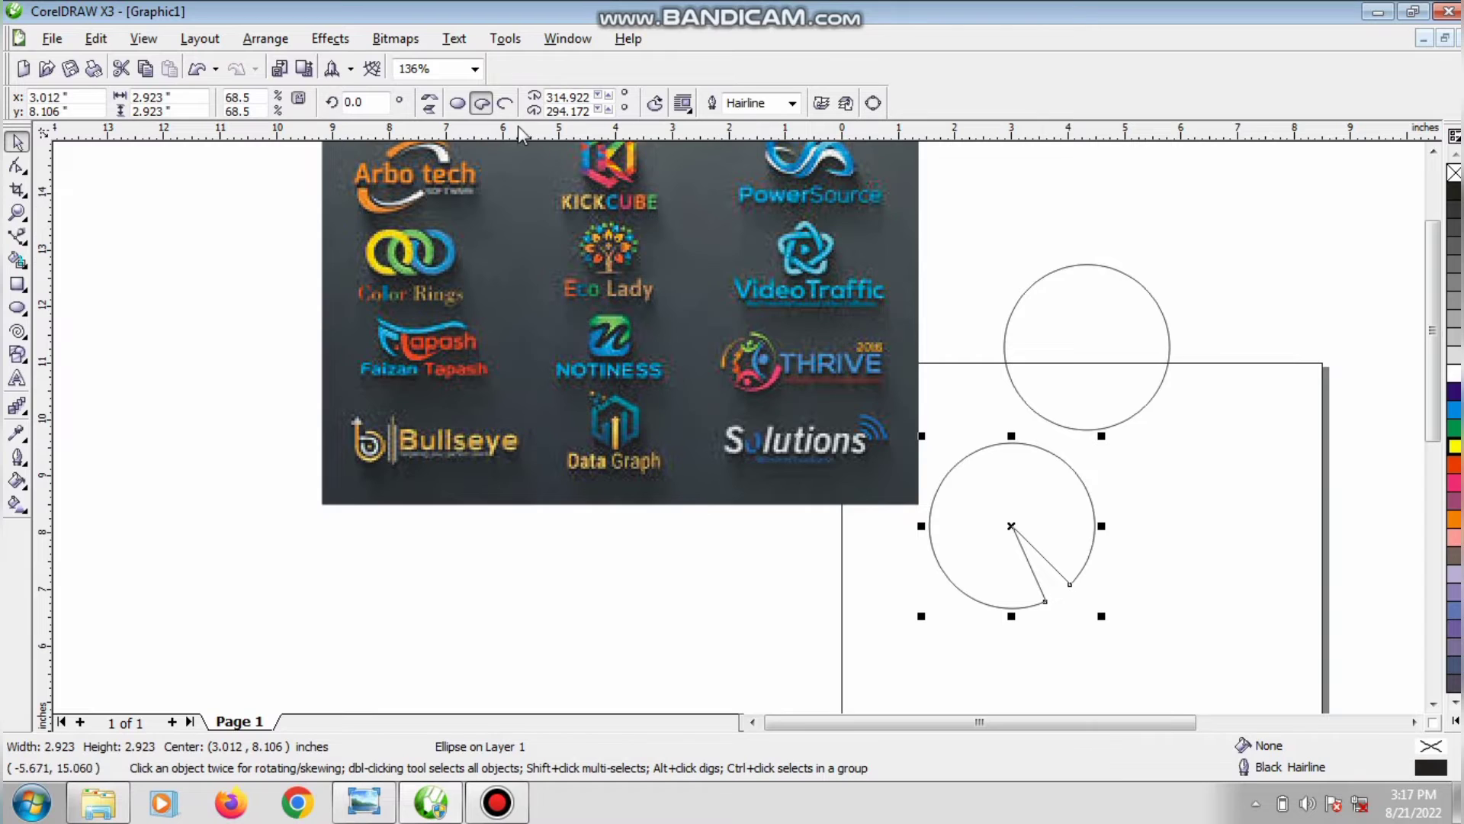
click(506, 104)
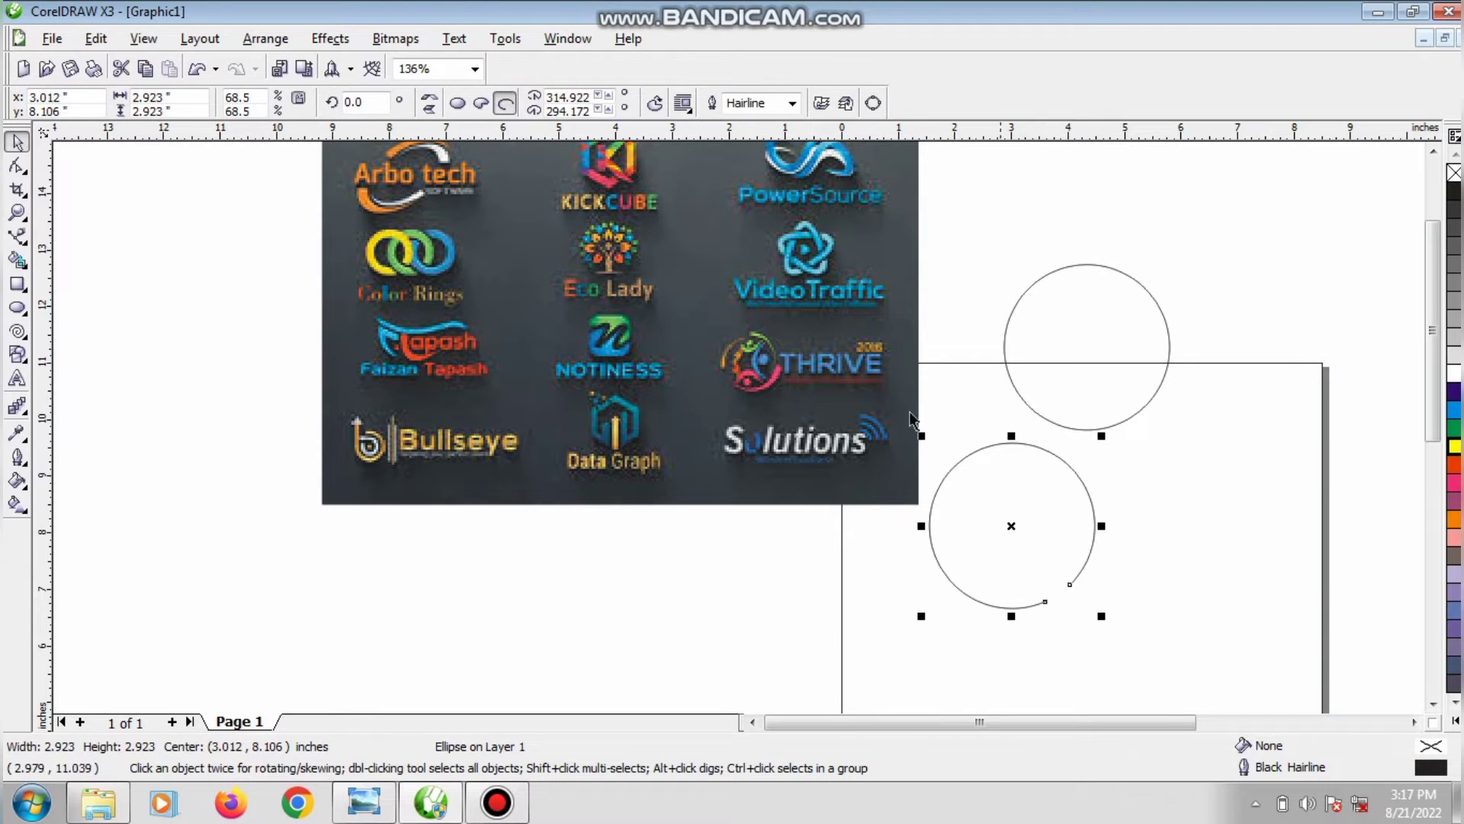
click(18, 170)
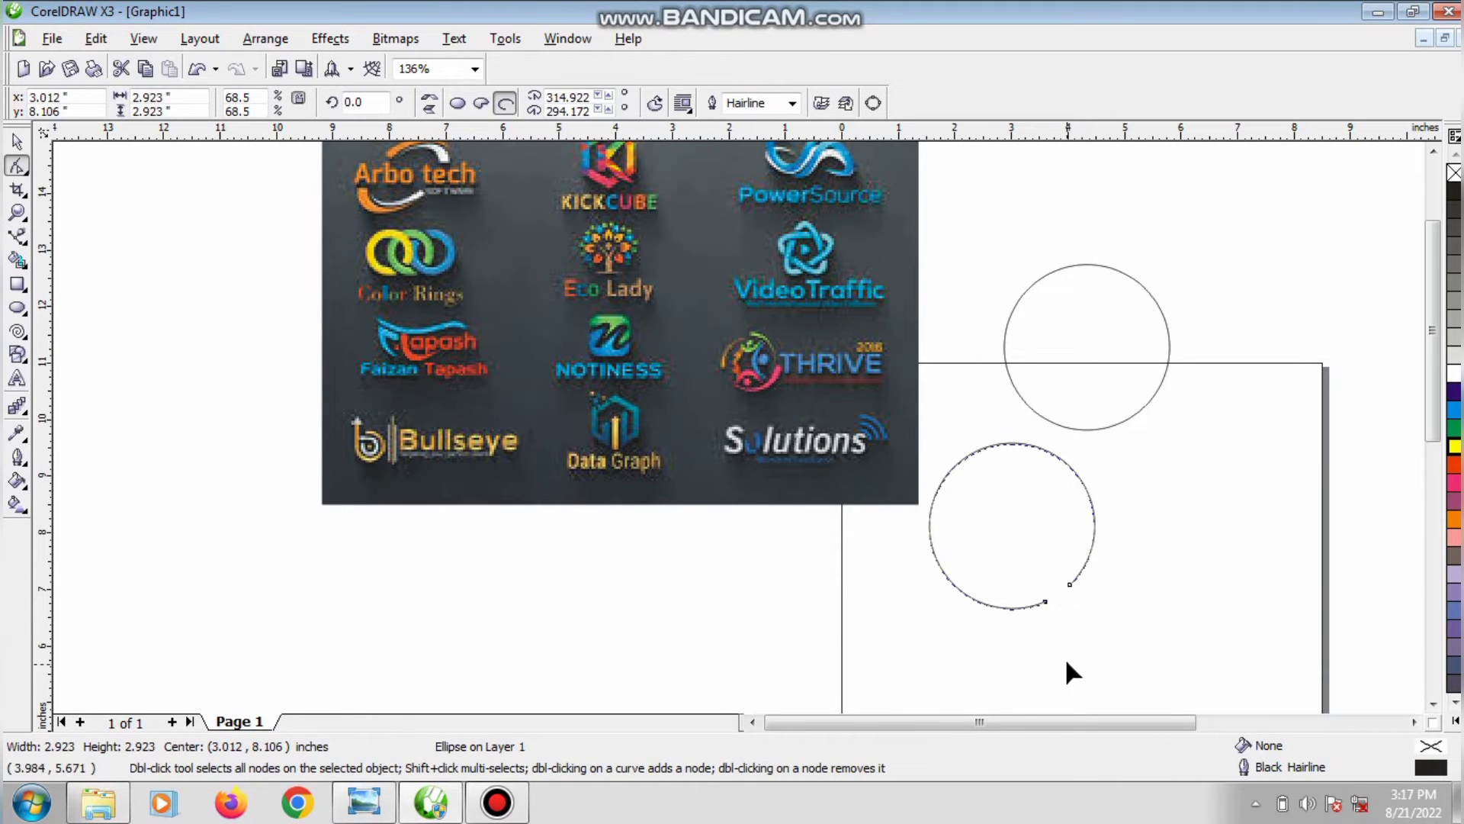
mouse_move(1047, 601)
mouse_down()
mouse_move(1058, 593)
mouse_move(1048, 601)
mouse_up()
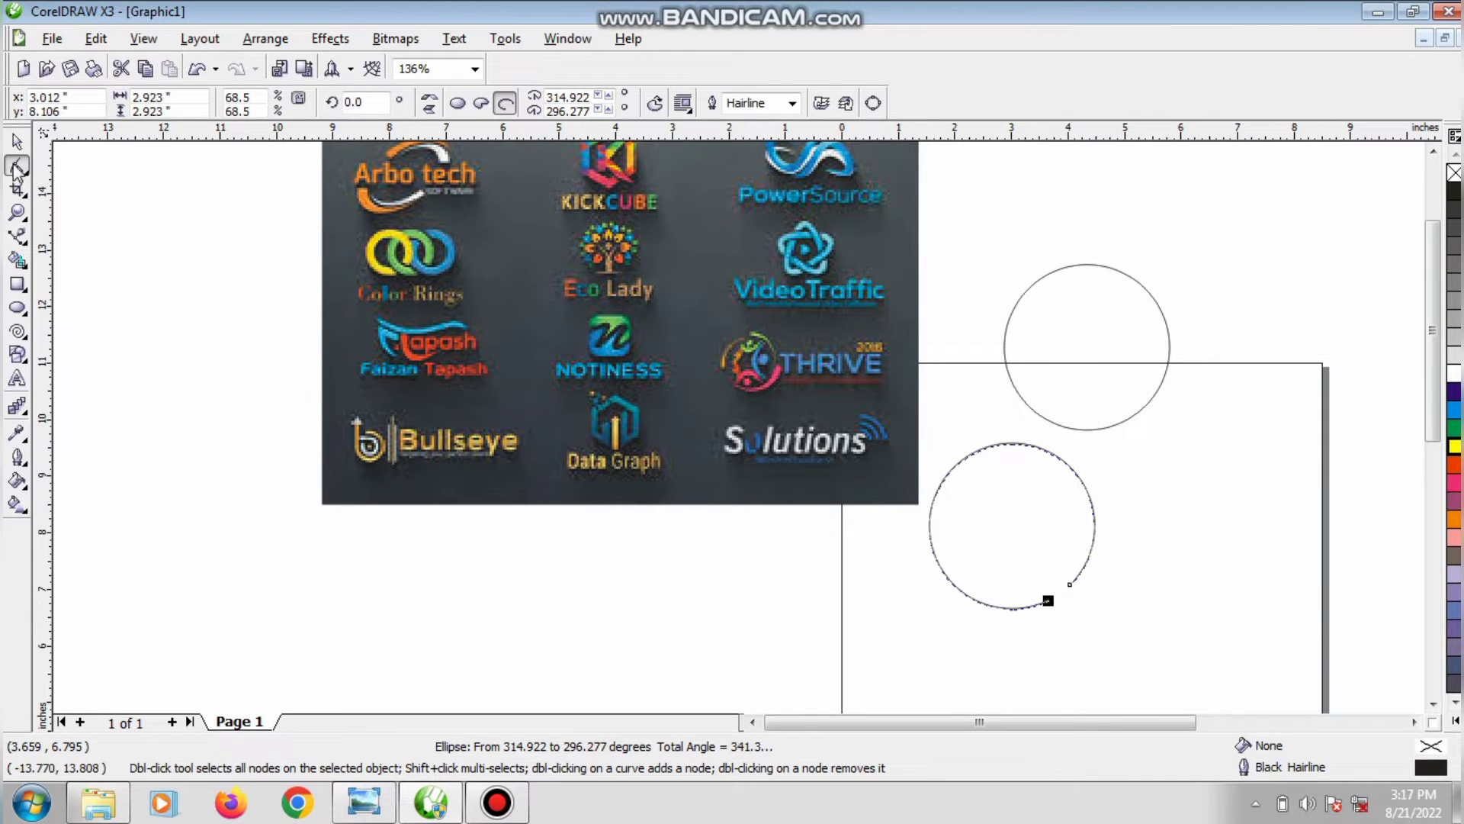
Step: Set the open arc's outline width to 16 pt and color it yellow
key(space)
click(793, 103)
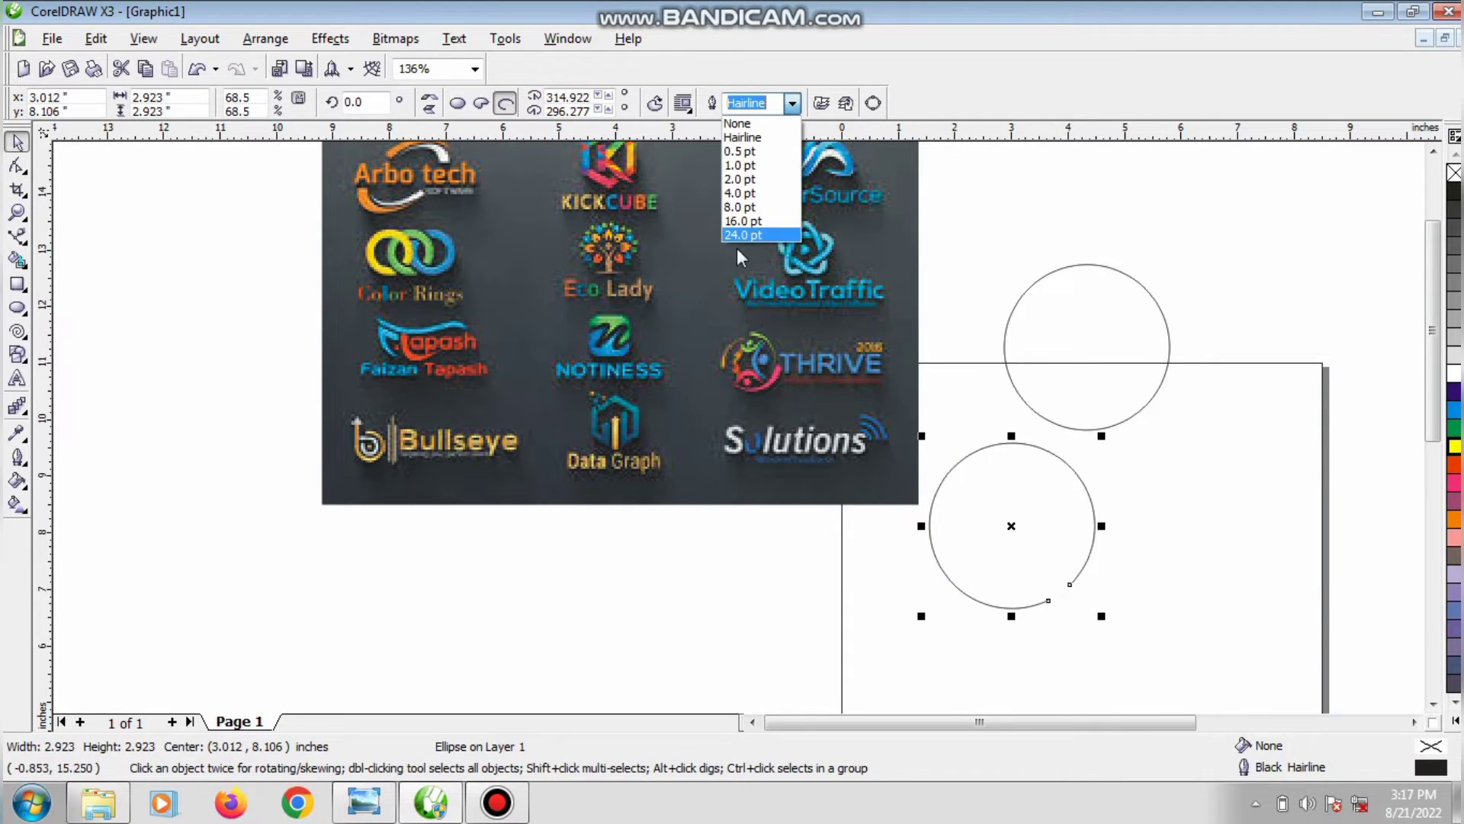
click(755, 228)
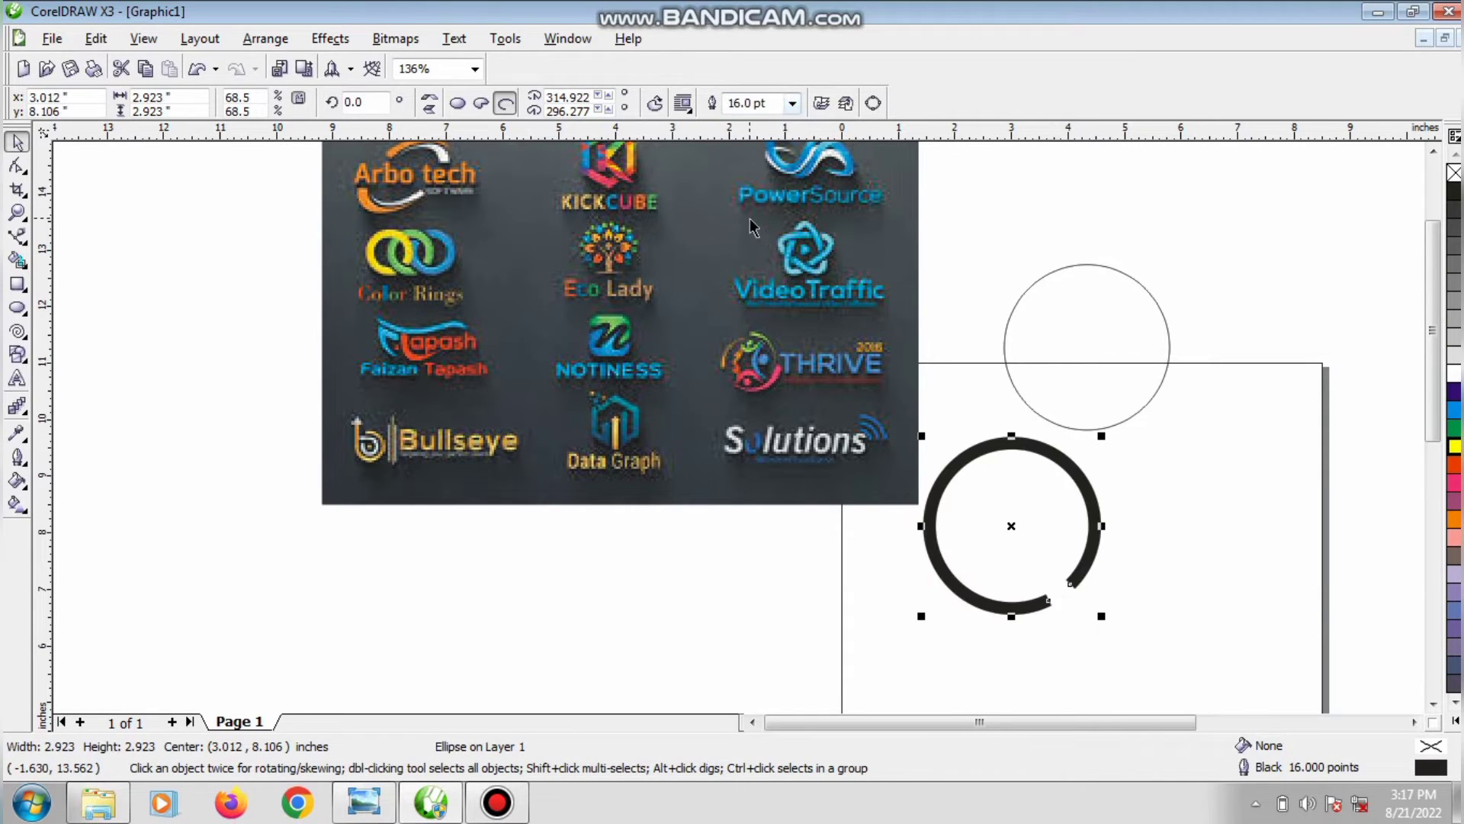
right_click(1455, 449)
Step: Rotate the yellow ring to about 18.2 degrees to shift its gap slightly up along the lower-right side
click(1014, 528)
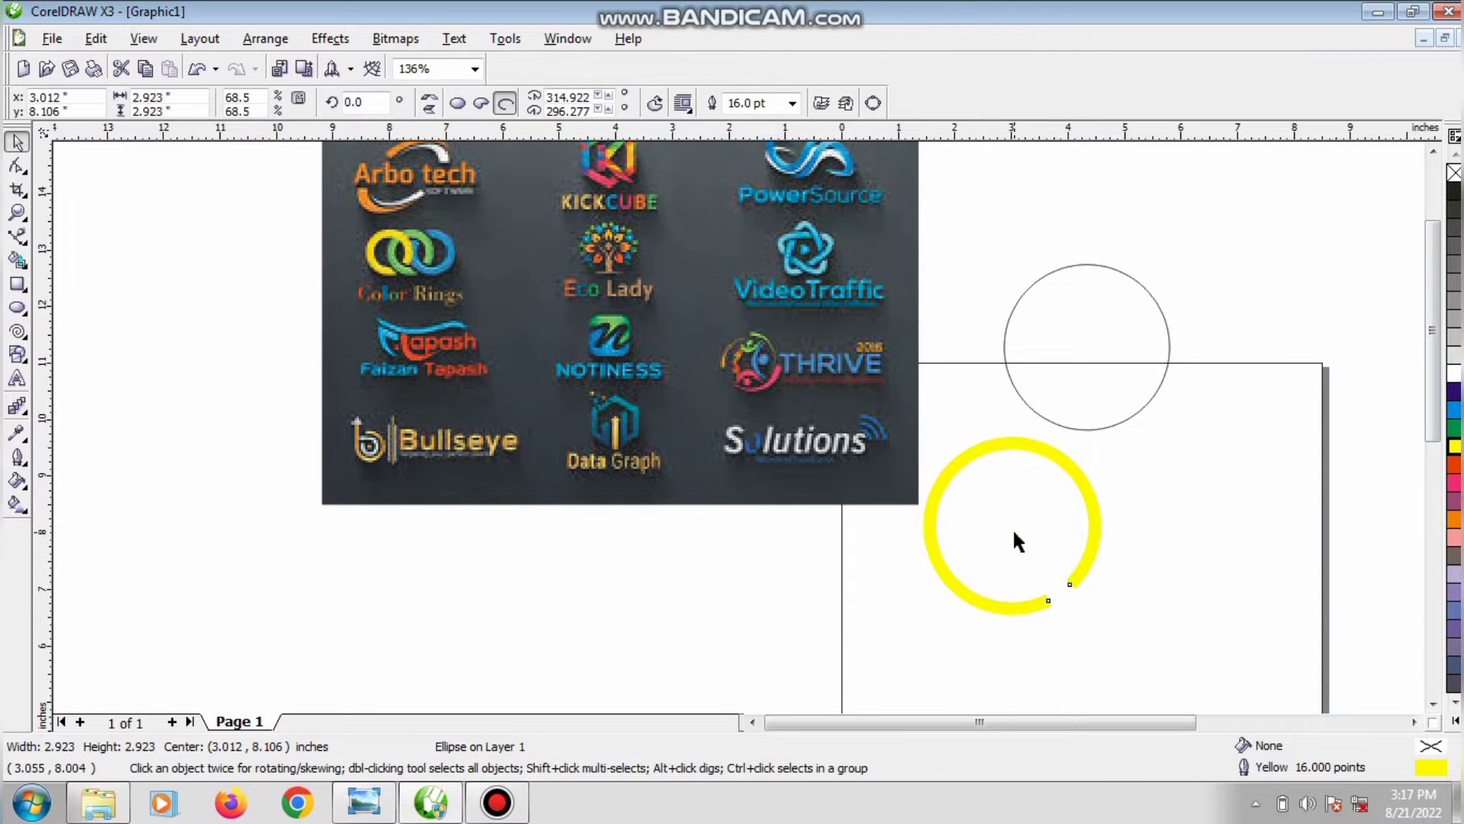
drag(1100, 614, 1102, 532)
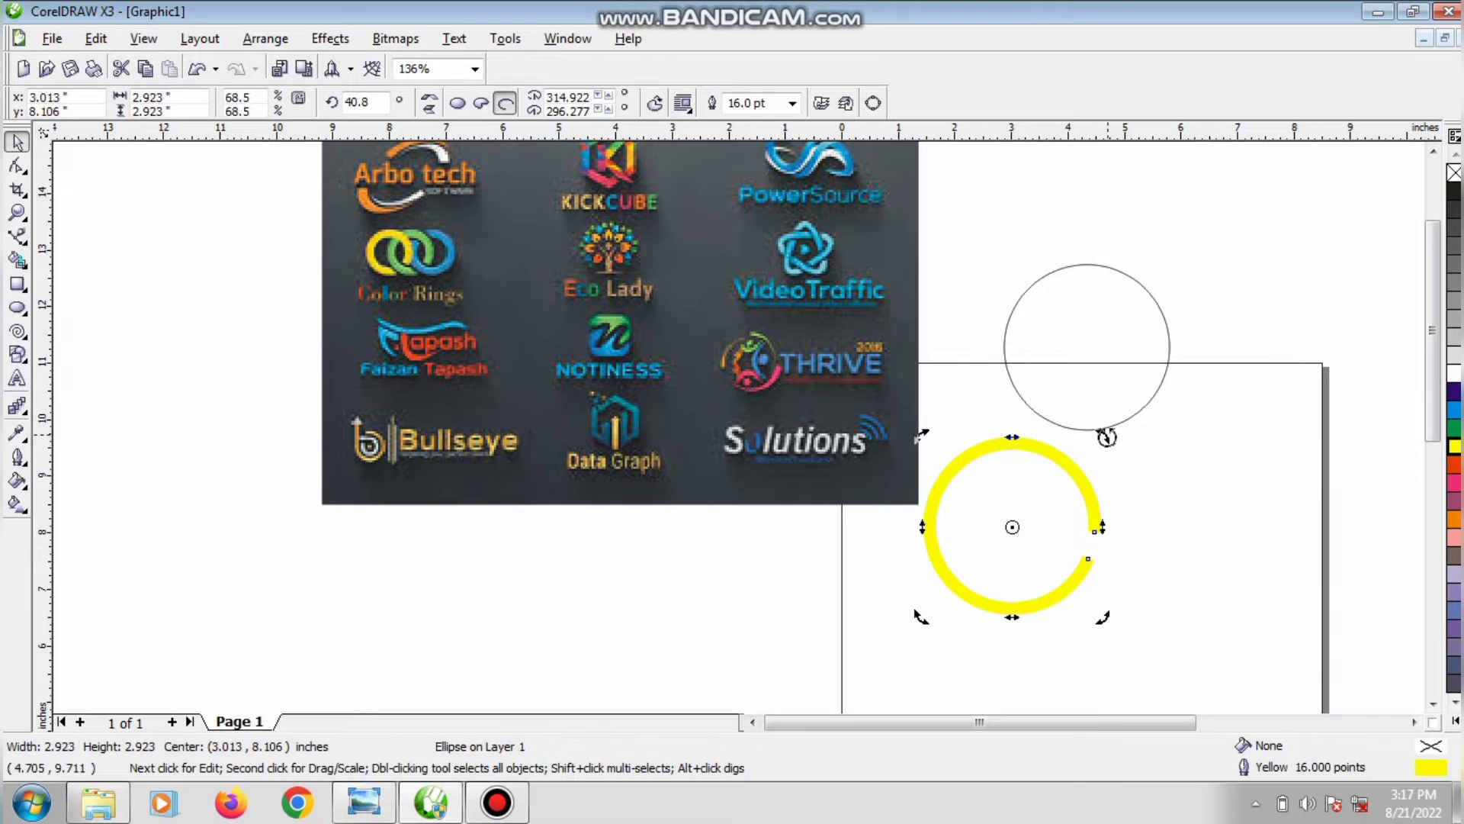
drag(1104, 435, 1110, 487)
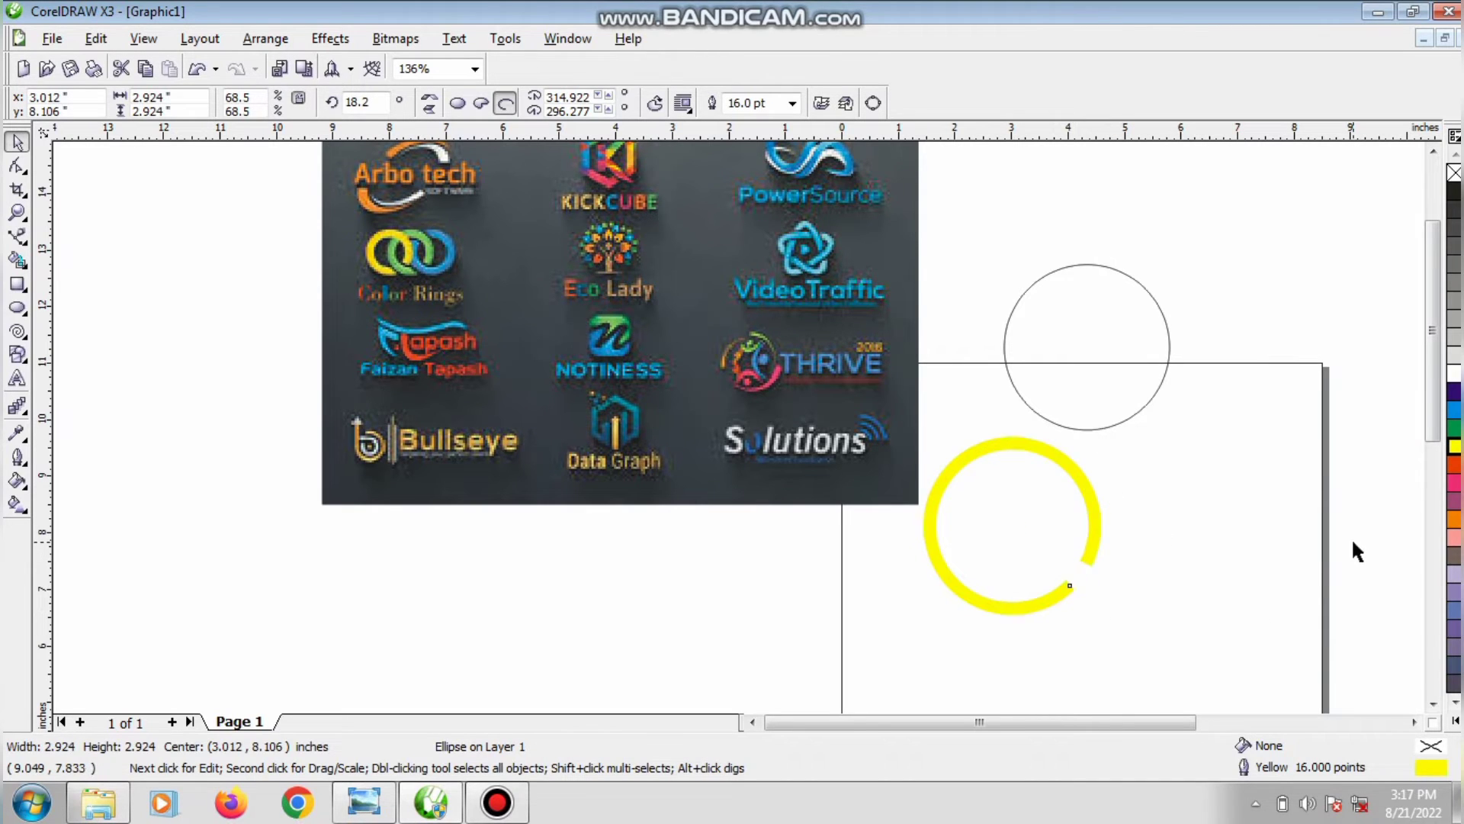
Step: Make a green-outlined copy of the yellow ring and offset it to overlap the ring's right side, centered at about 4.97, 8.31 inches
right_click(1455, 437)
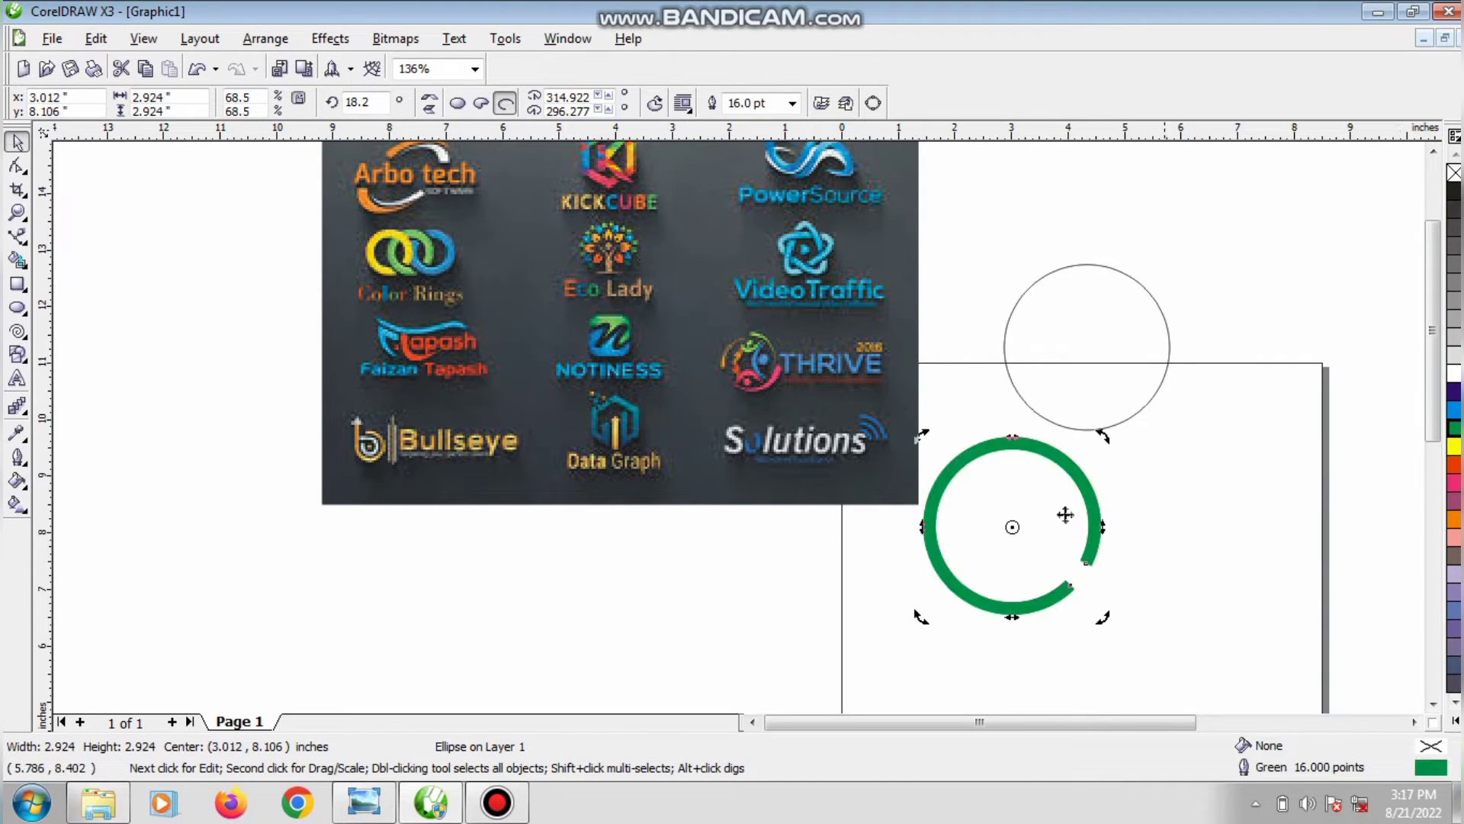
click(1043, 520)
drag(1033, 520, 1119, 508)
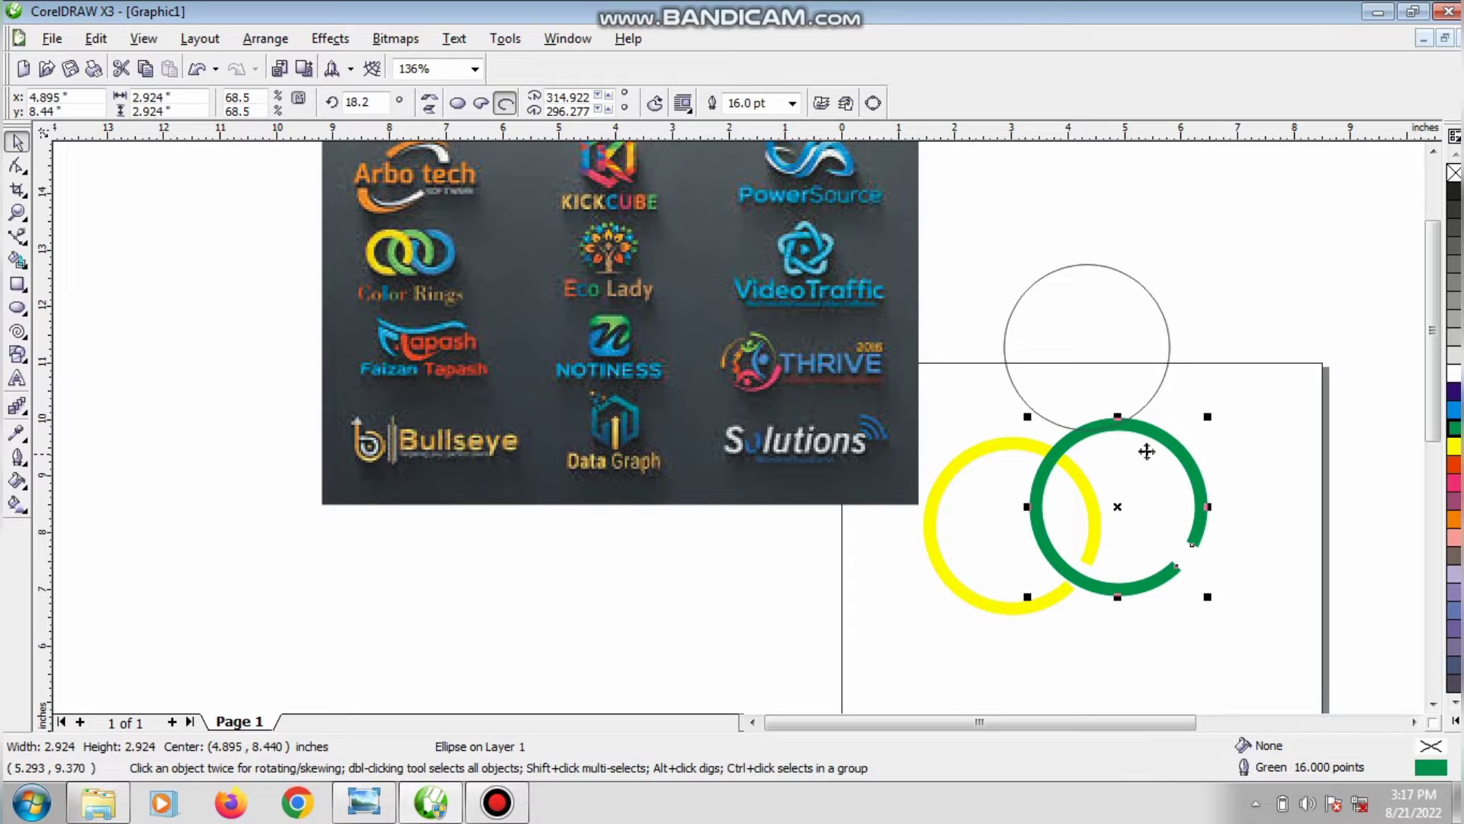
drag(1160, 447, 1166, 454)
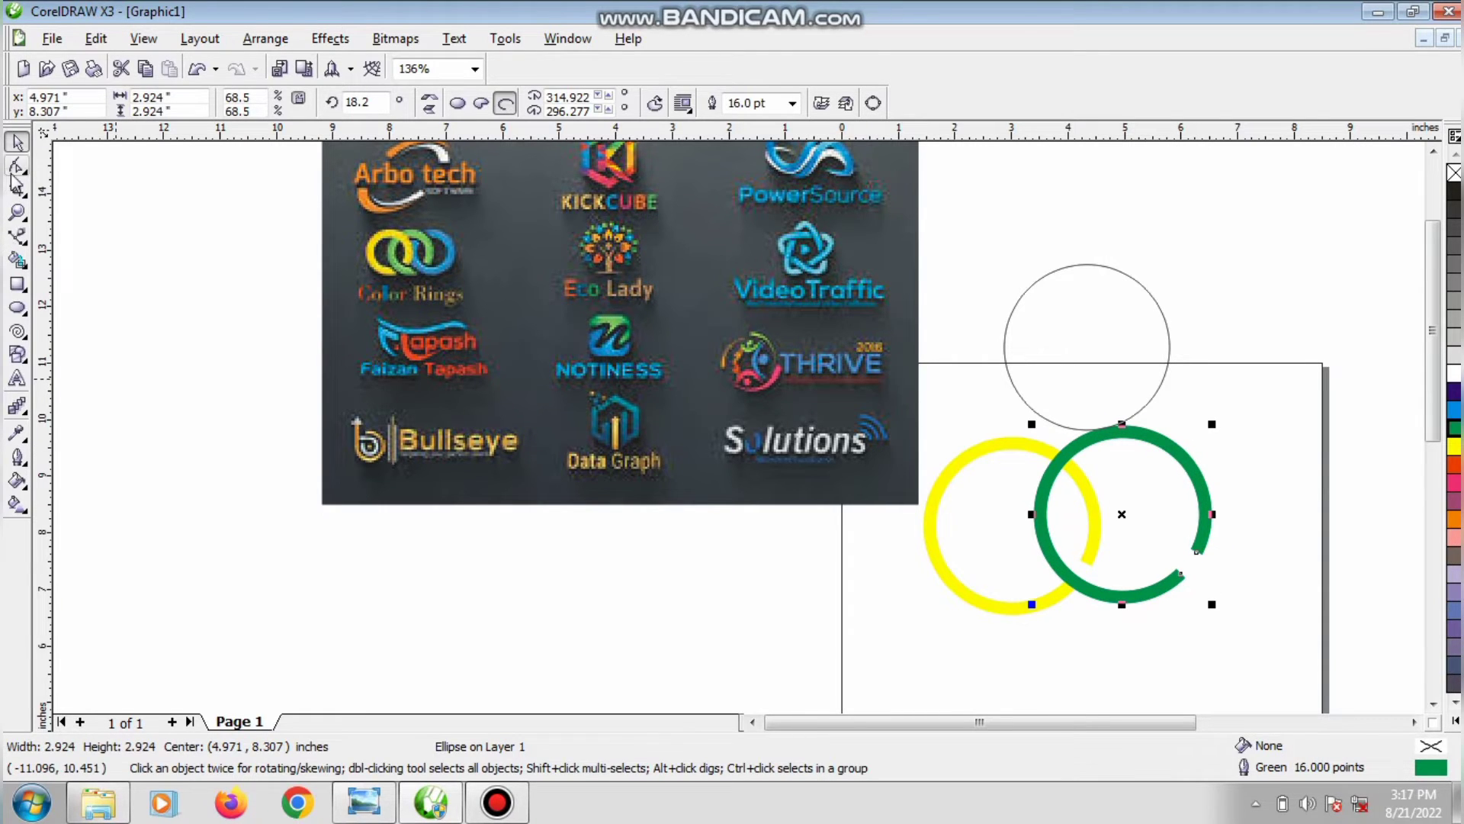
click(16, 166)
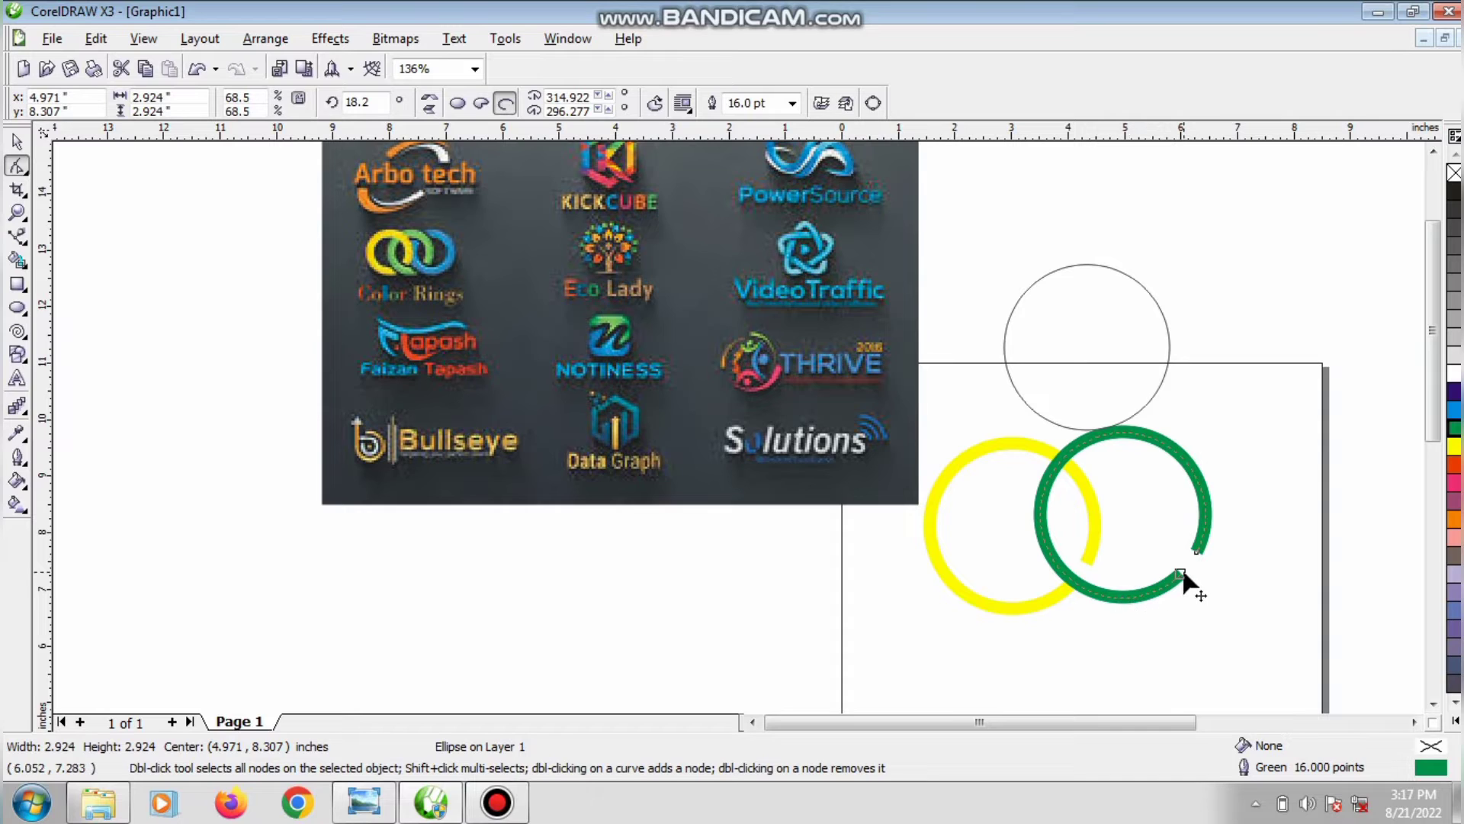
drag(1180, 575, 1180, 576)
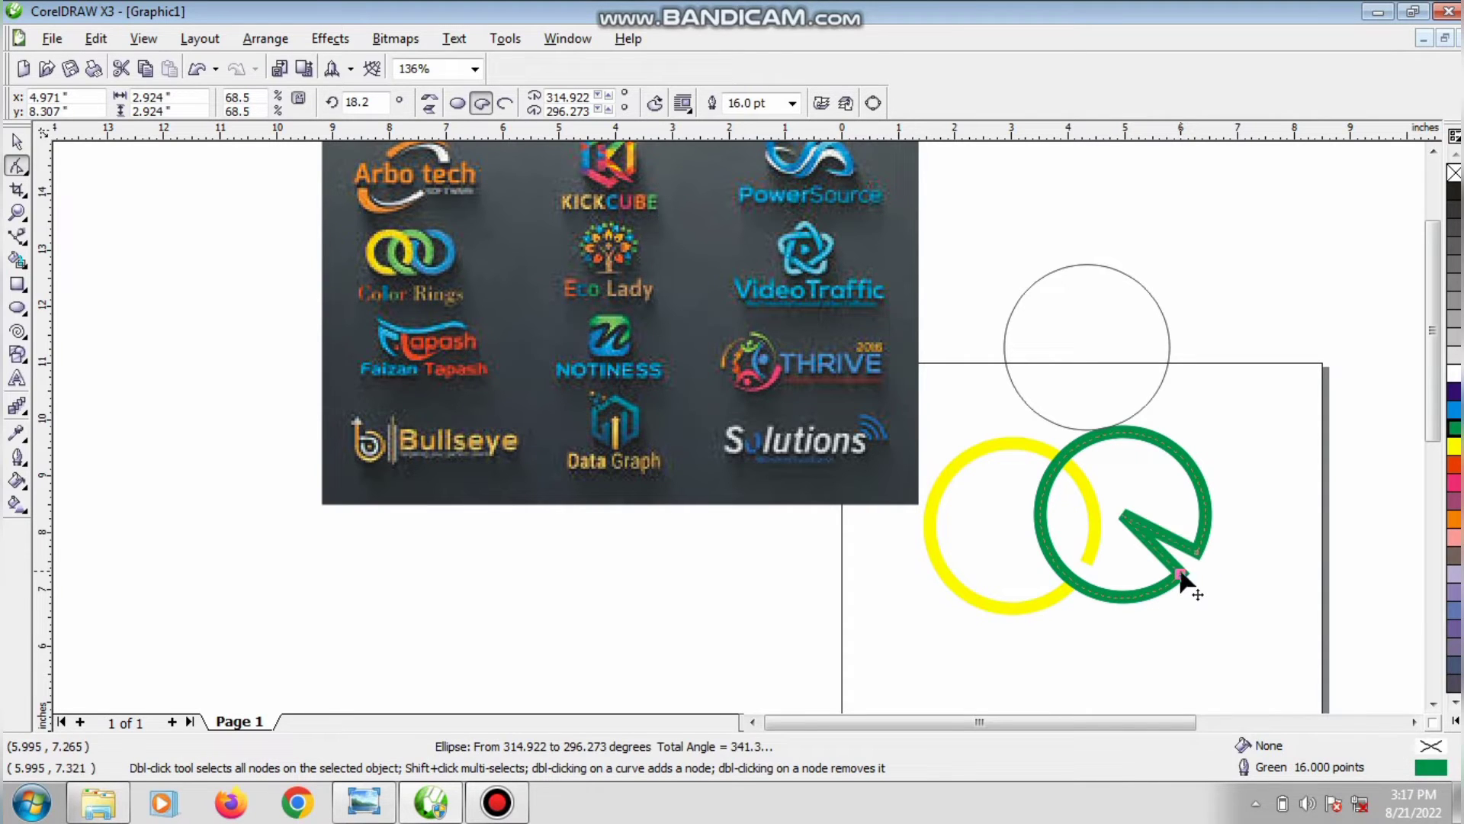
key(ctrl+z)
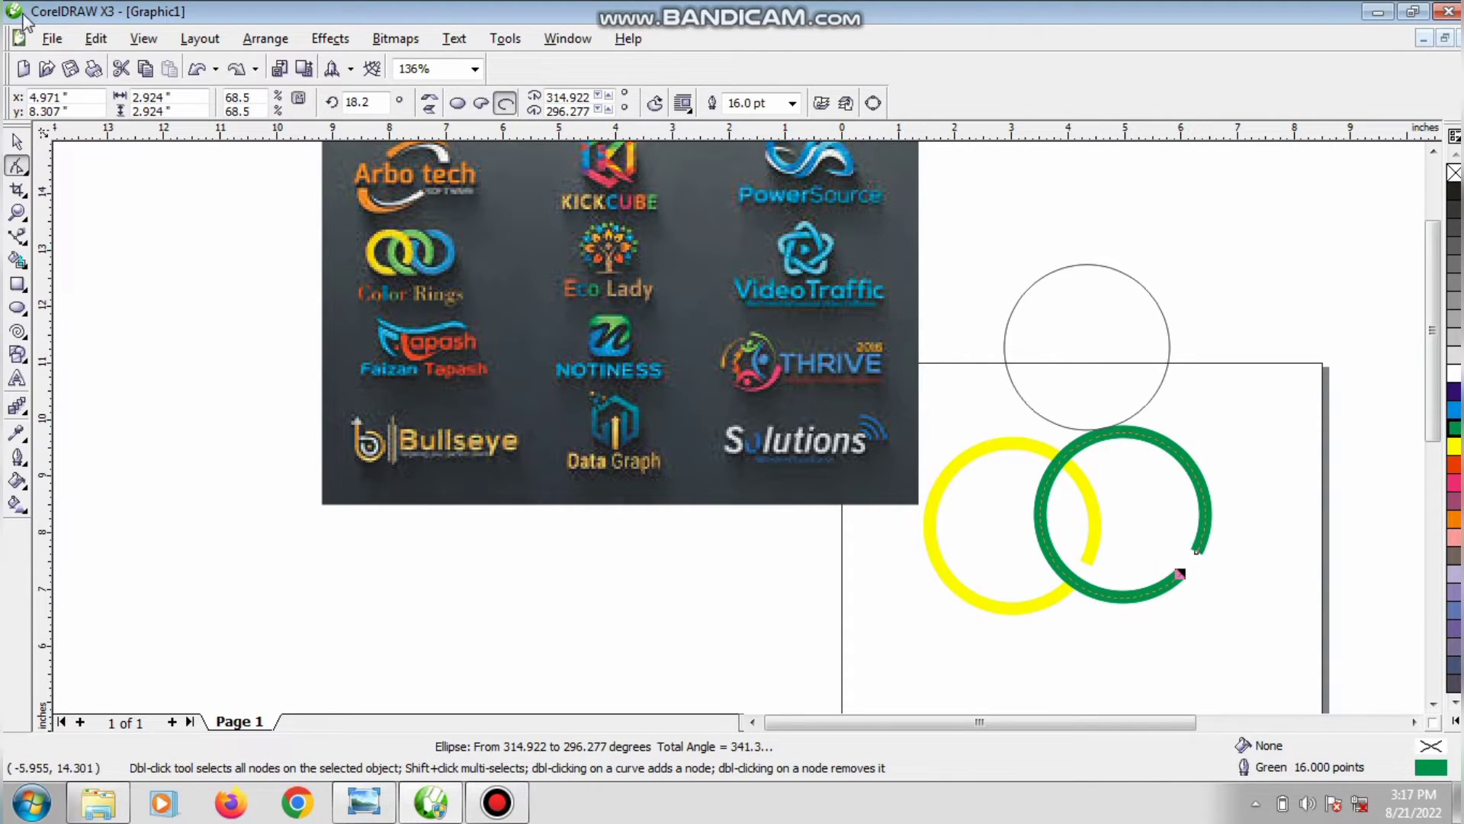
key(space)
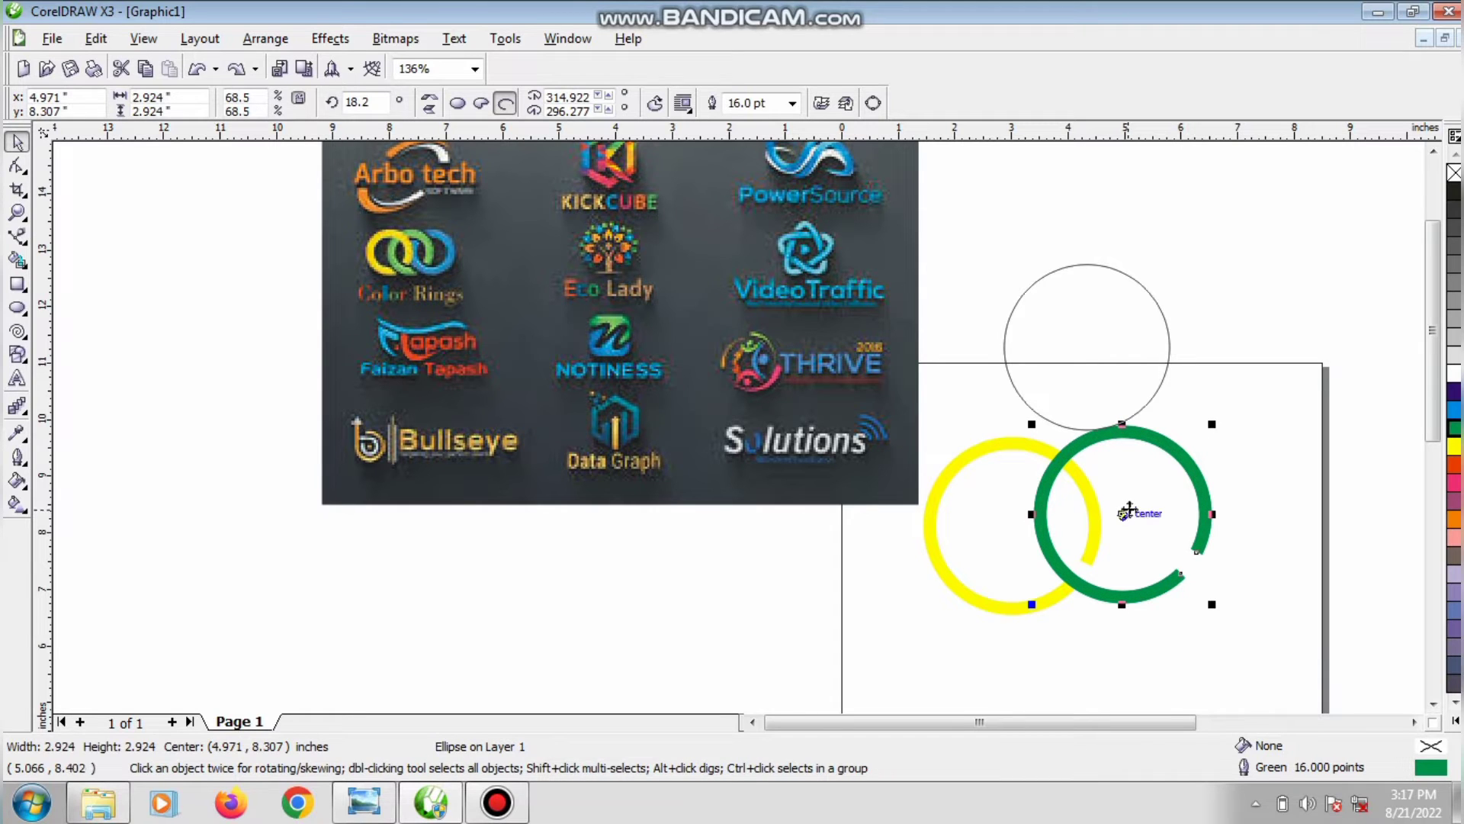
Step: Copy the green ring to its right, centered at about 6.43, 8.40 inches, with cyan fill and outline
drag(1128, 511, 1223, 512)
click(1455, 411)
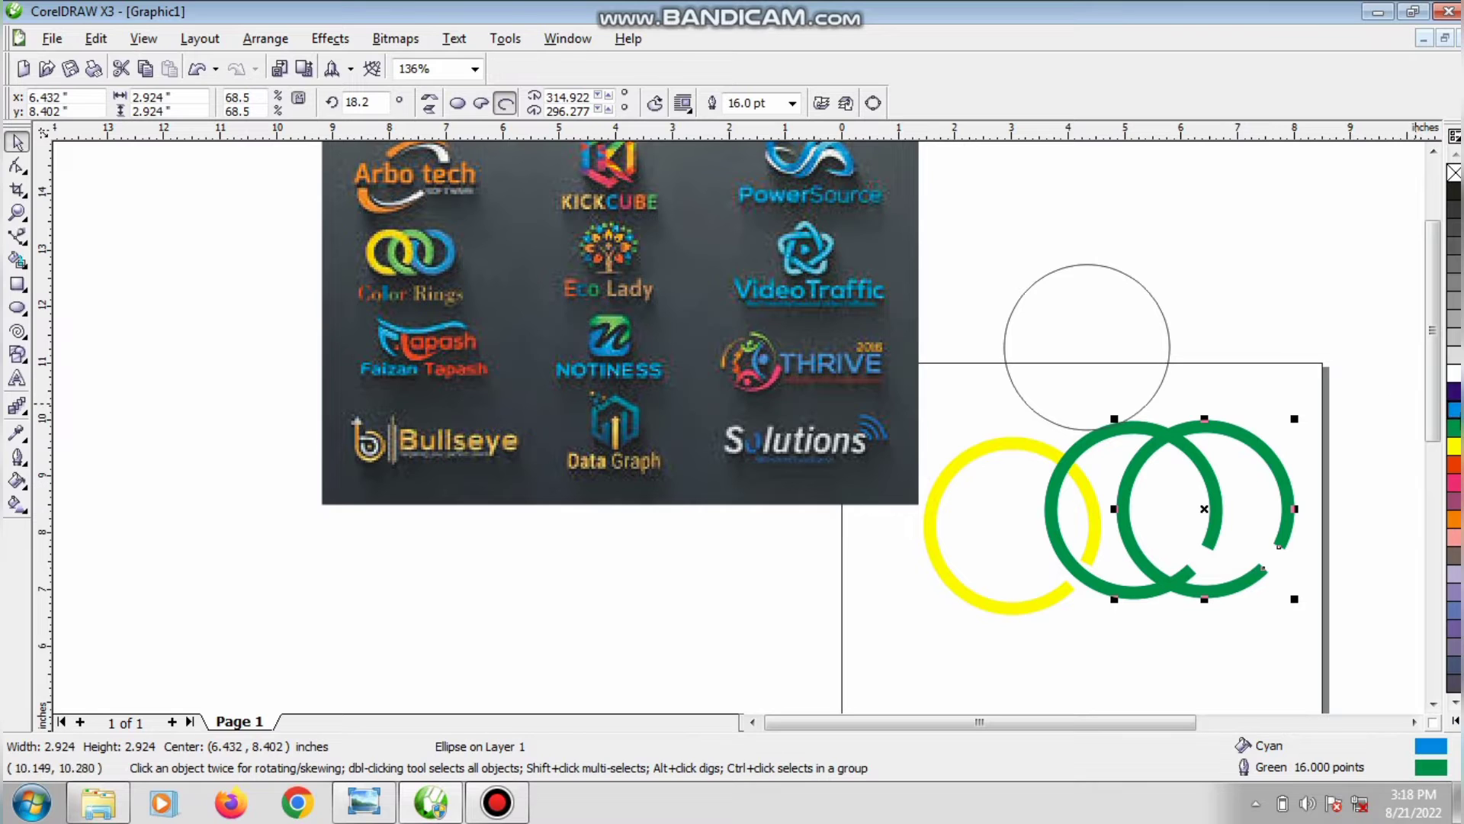
right_click(1455, 412)
Step: Rotate the cyan ring to about 208.5 degrees so its gap faces the green ring, and center it at about 6.88, 8.68 inches
click(1230, 511)
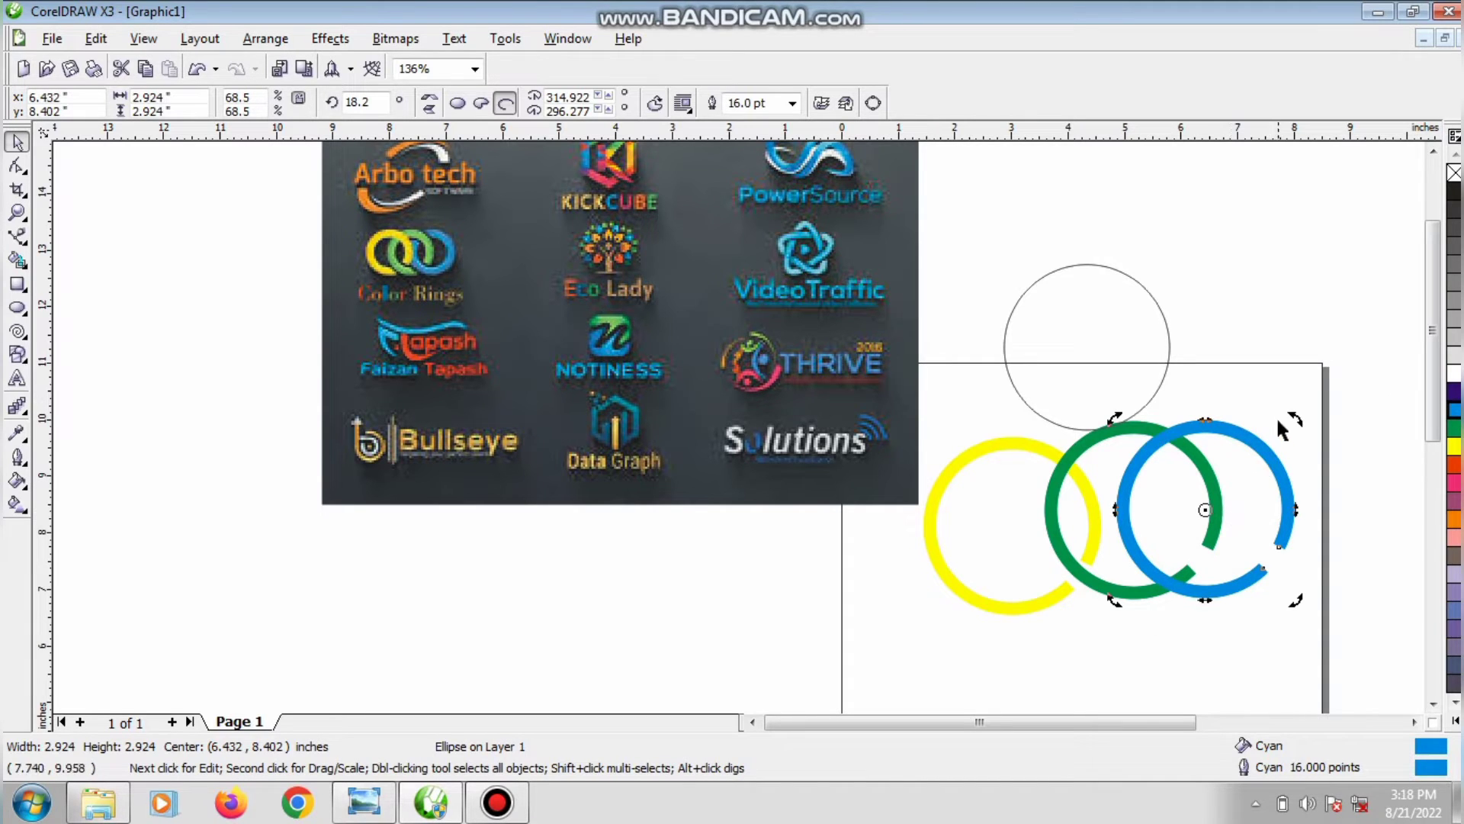
drag(1295, 424, 1090, 520)
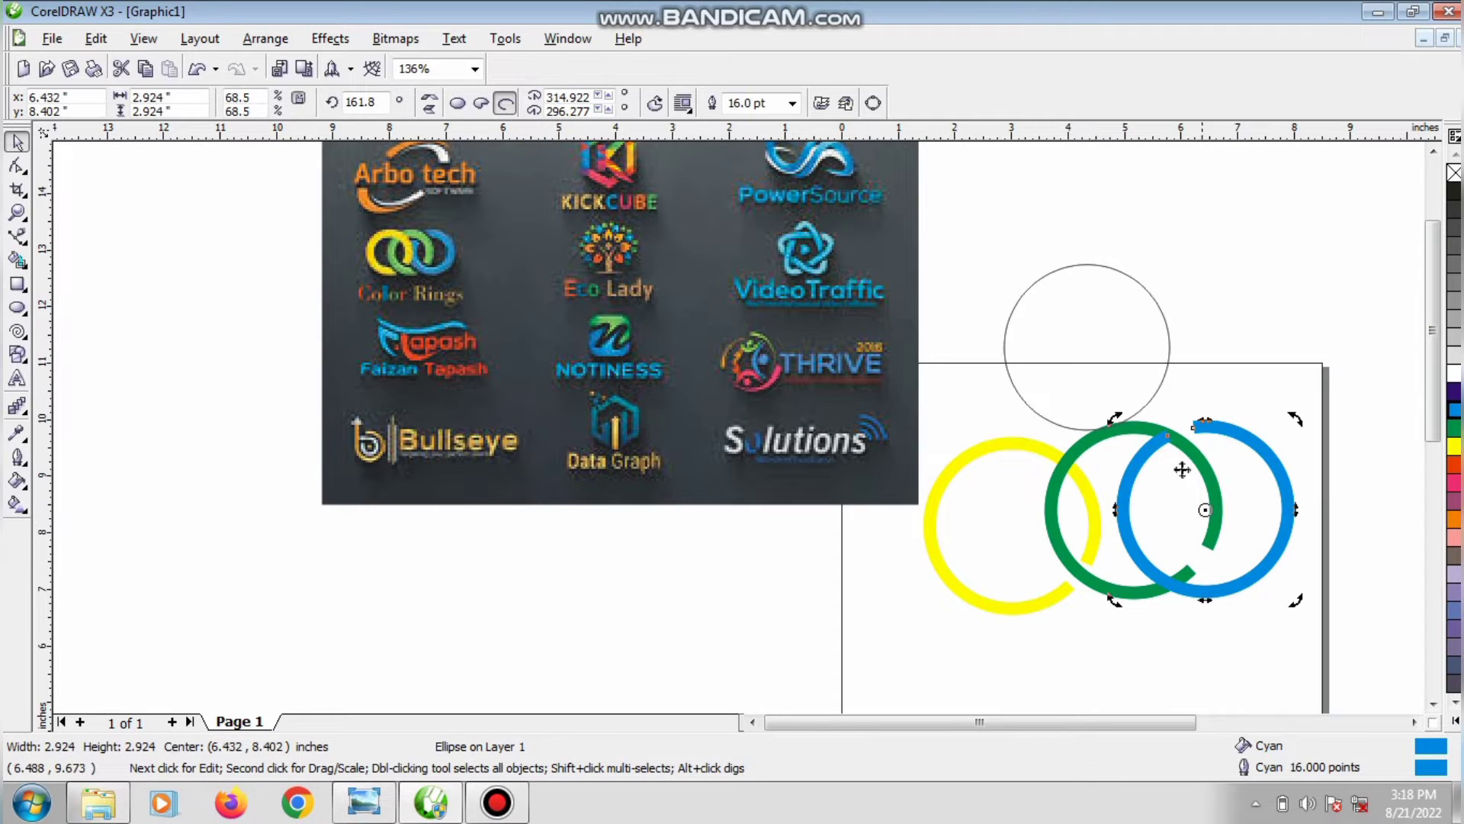
mouse_move(1111, 436)
mouse_down()
mouse_move(1094, 451)
mouse_move(1121, 450)
mouse_up()
drag(1249, 577, 1291, 551)
click(1286, 585)
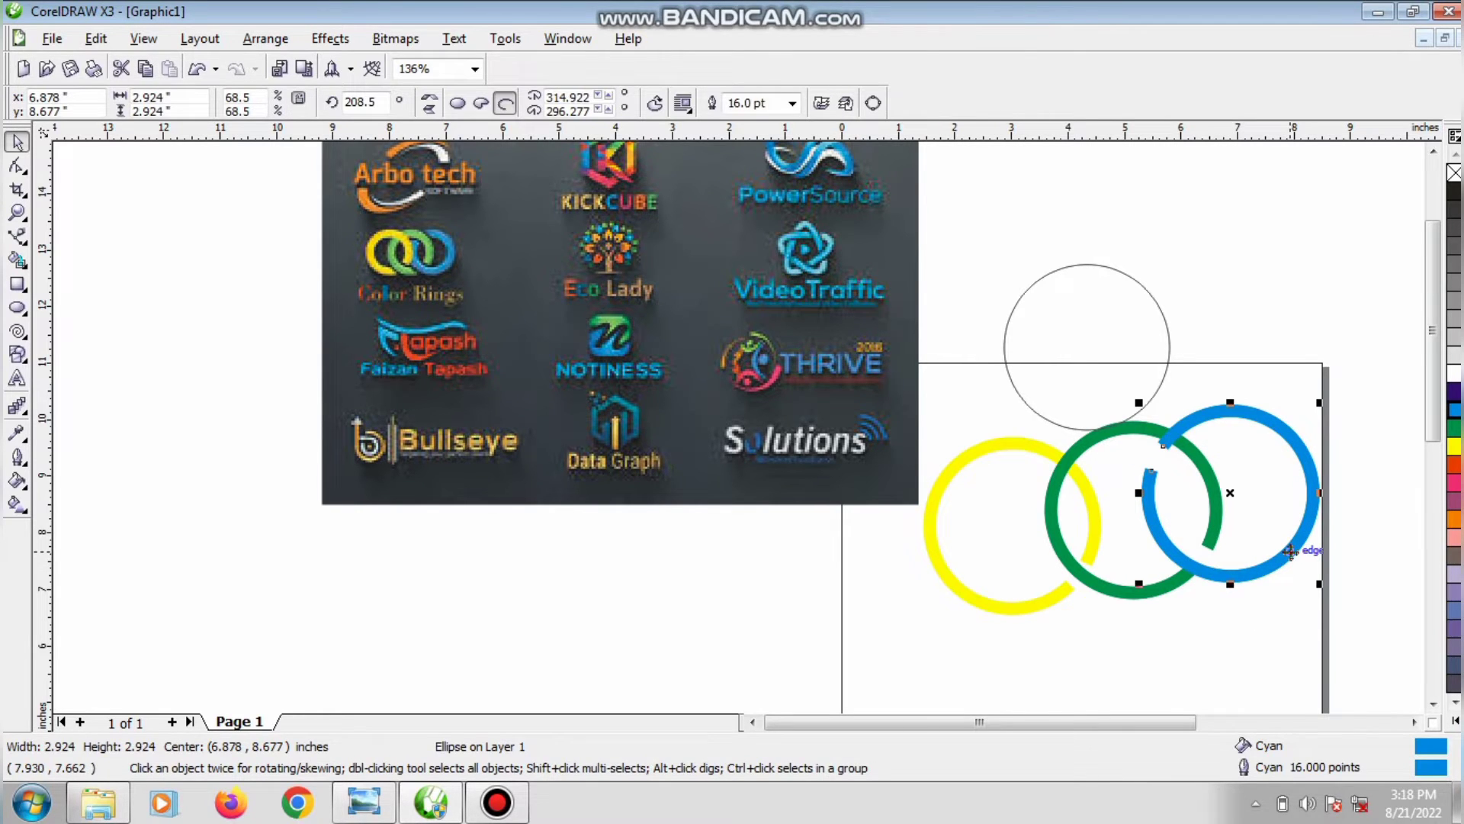
Step: Adjust the cyan ring to about 201.1 degrees and 2.98 inches high, shifting its center to about 7.25, 8.62 inches
click(1270, 479)
drag(1319, 402, 1330, 443)
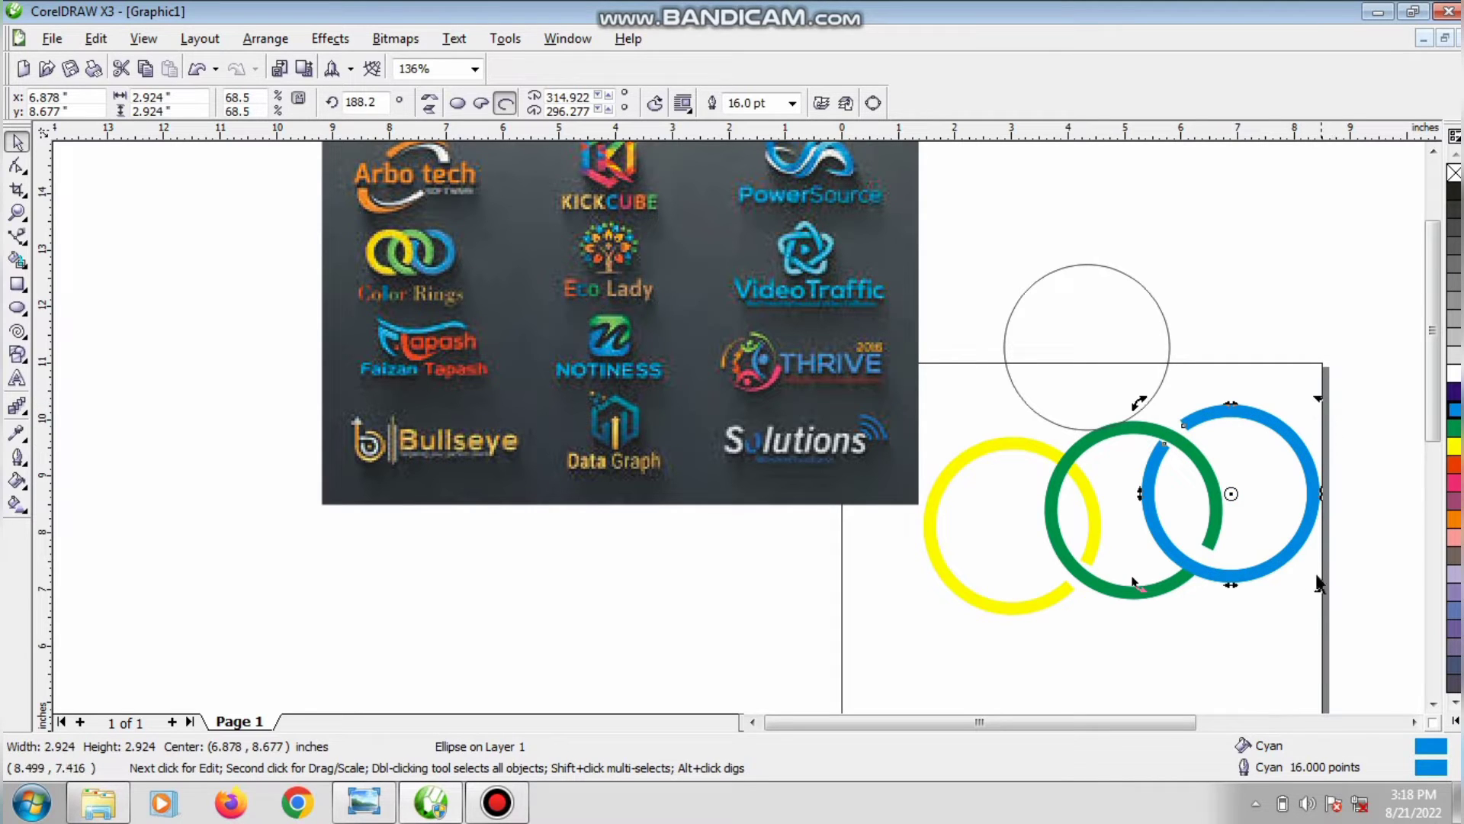
drag(1317, 590, 1324, 544)
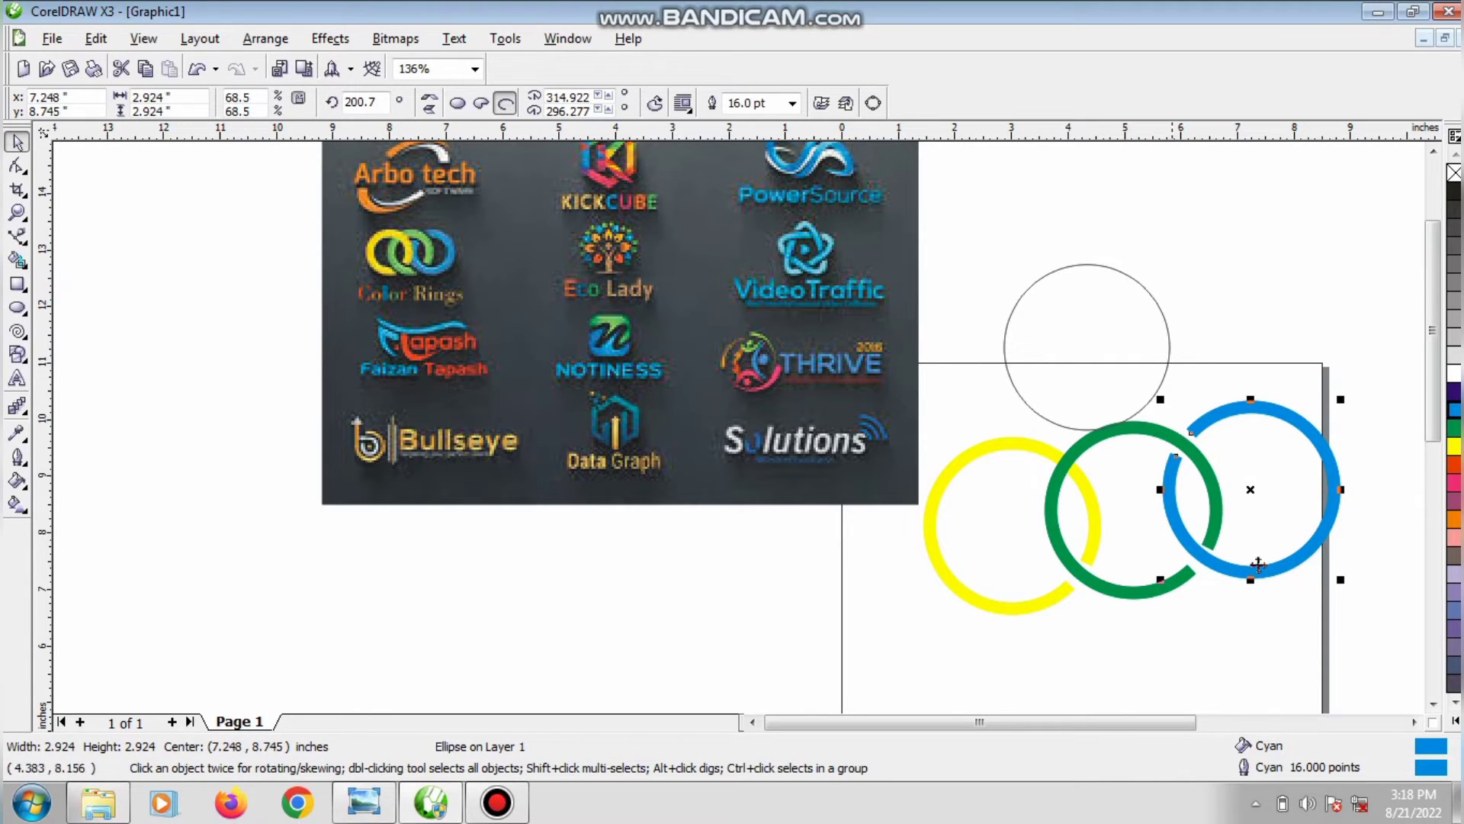
mouse_move(1249, 581)
mouse_down()
mouse_move(1248, 594)
mouse_move(1251, 582)
mouse_up()
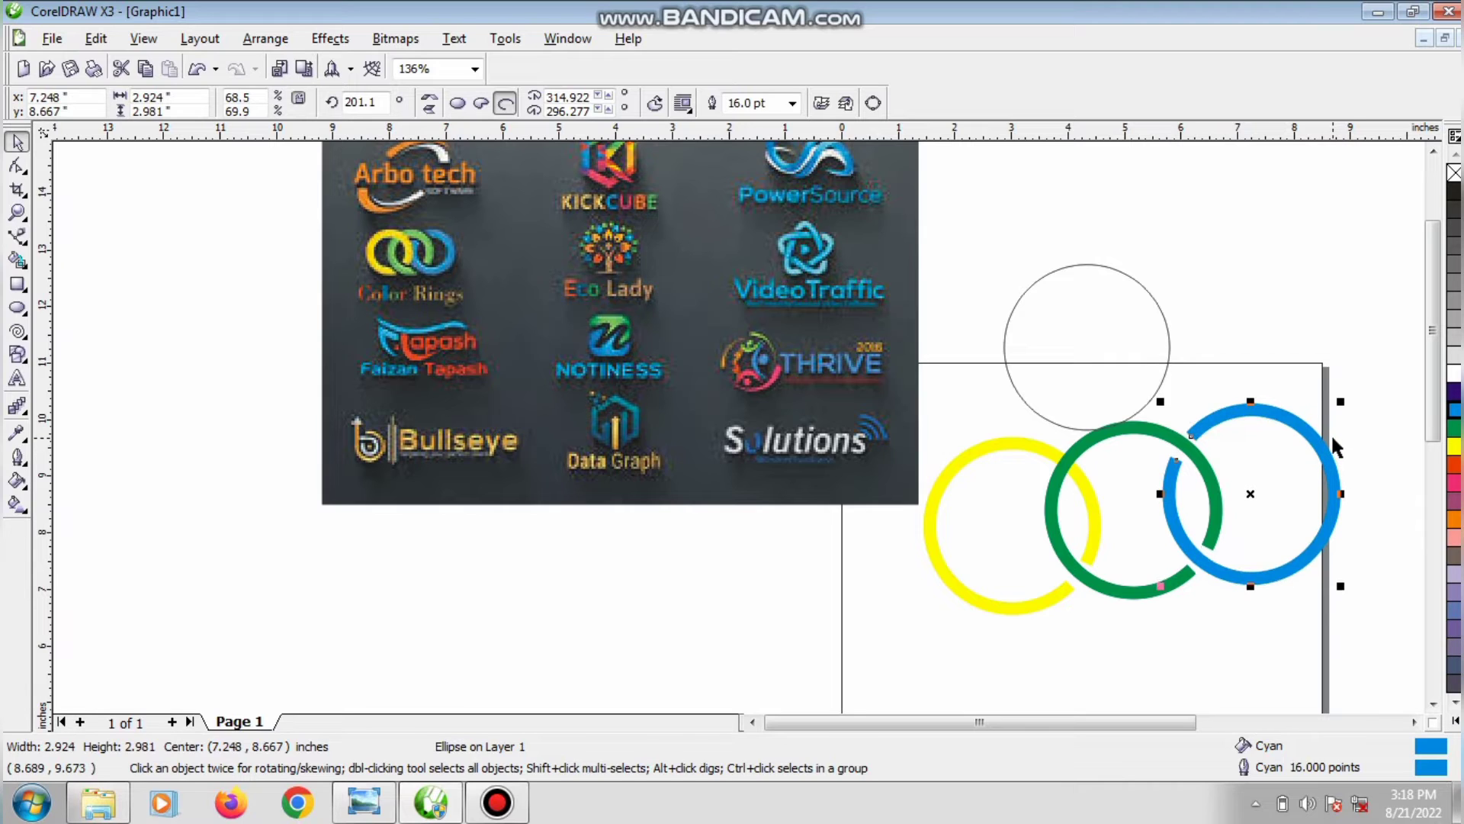
key(Down)
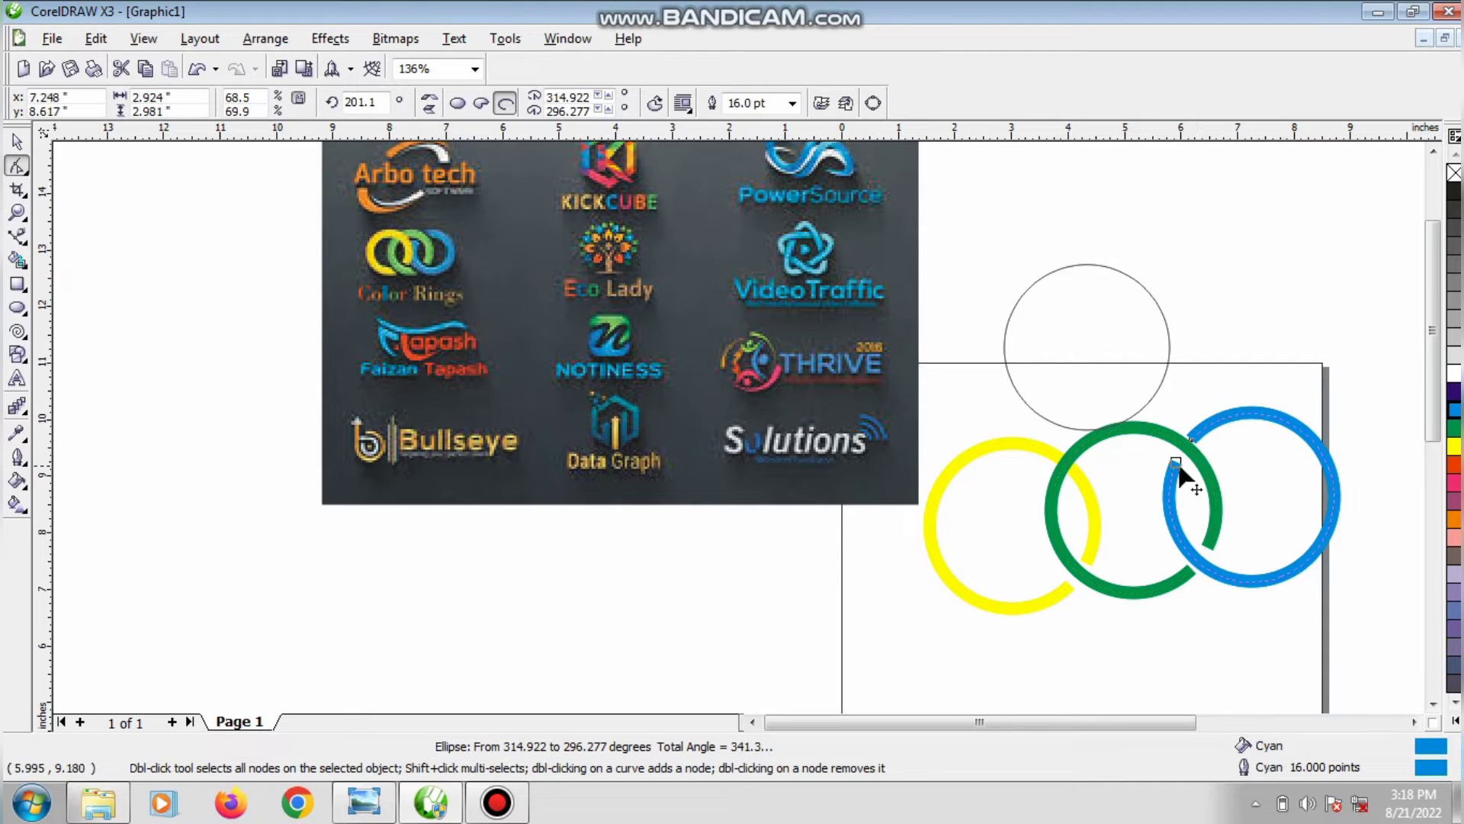
Step: Widen the cyan ring's gap by setting its arc from about 314.9 to 288.5 degrees, keeping it an open arc
drag(1180, 469, 1194, 474)
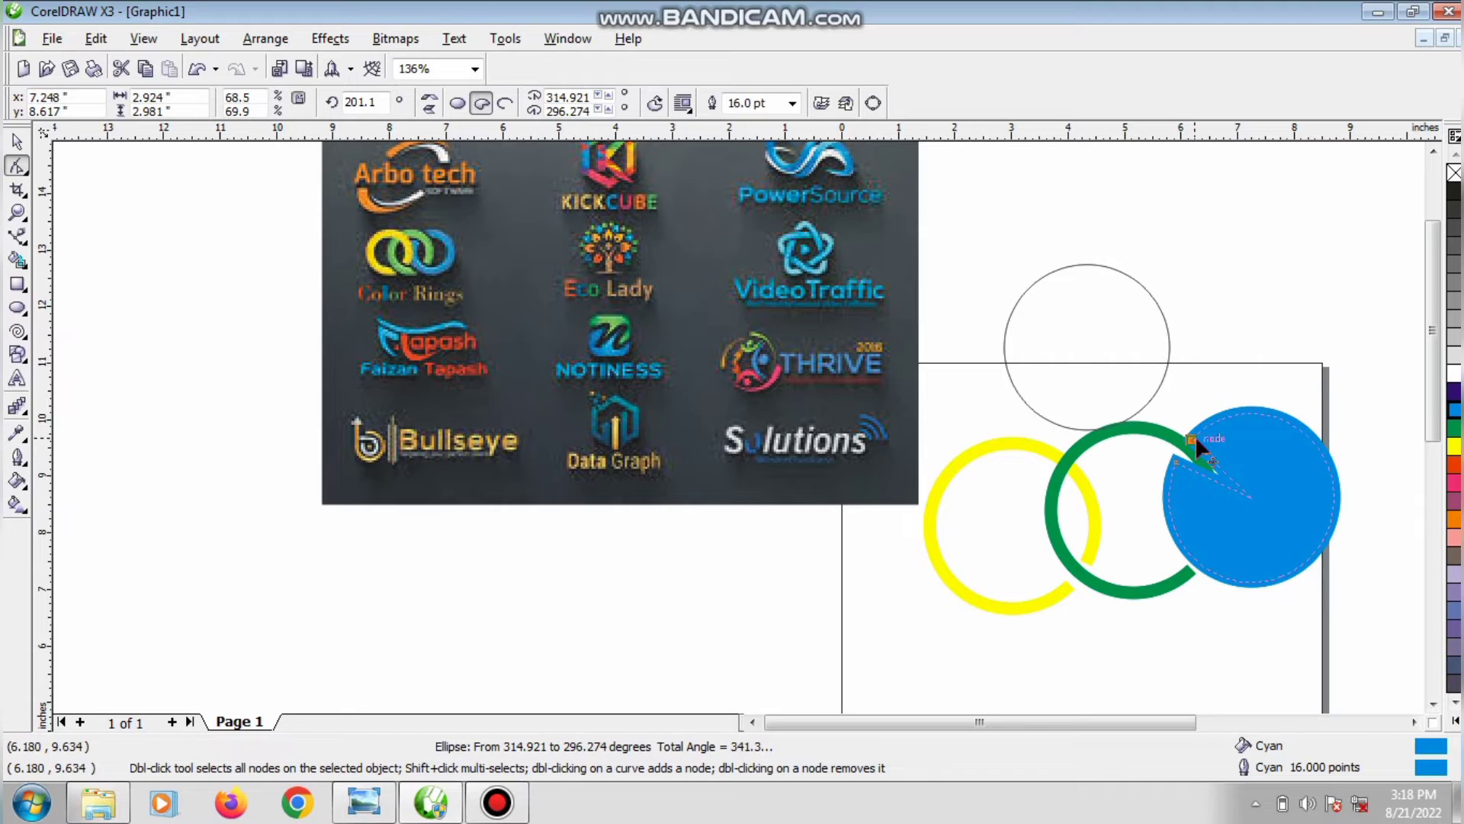
drag(1195, 436, 1202, 433)
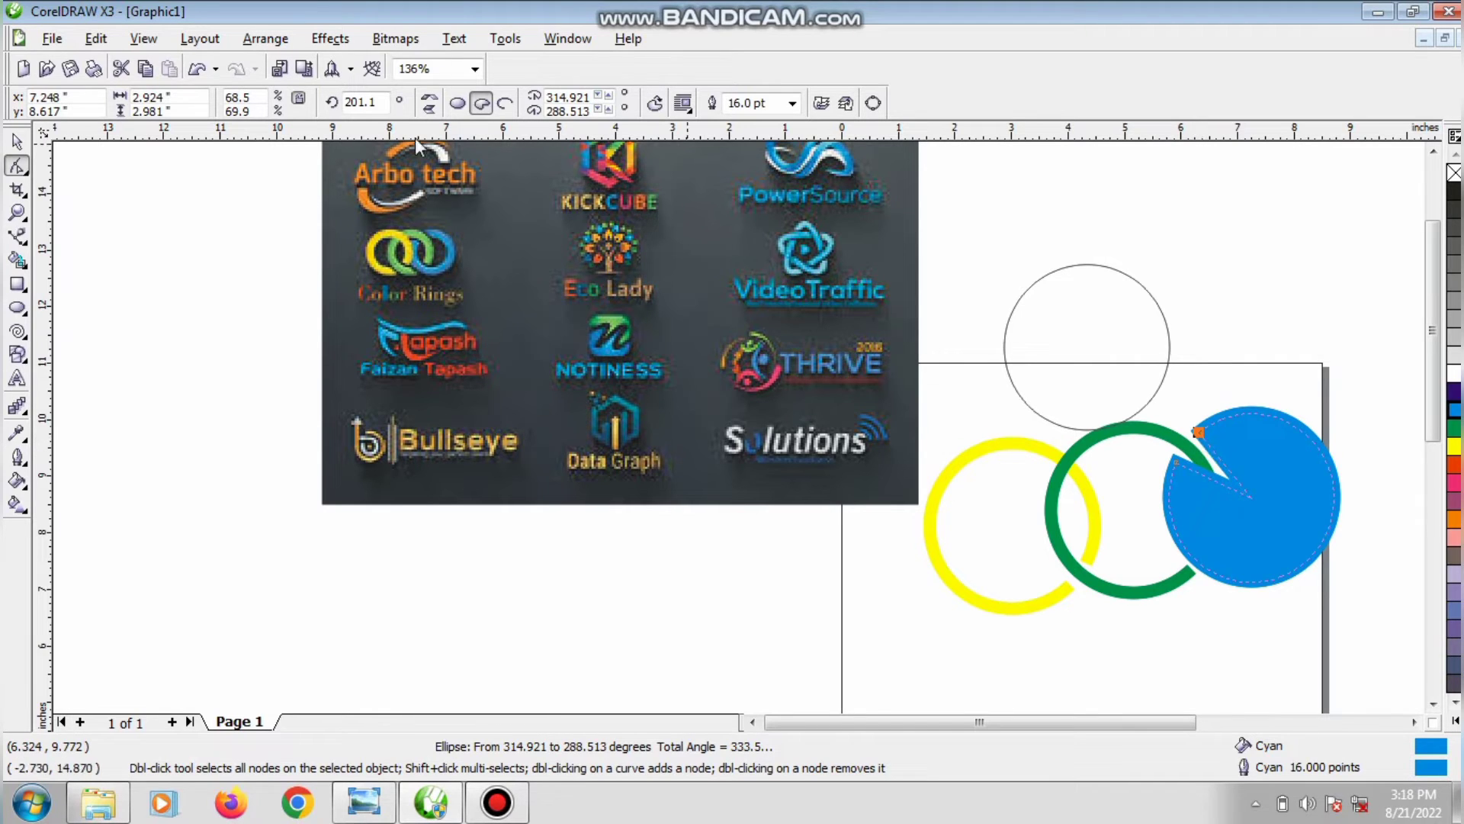
click(504, 103)
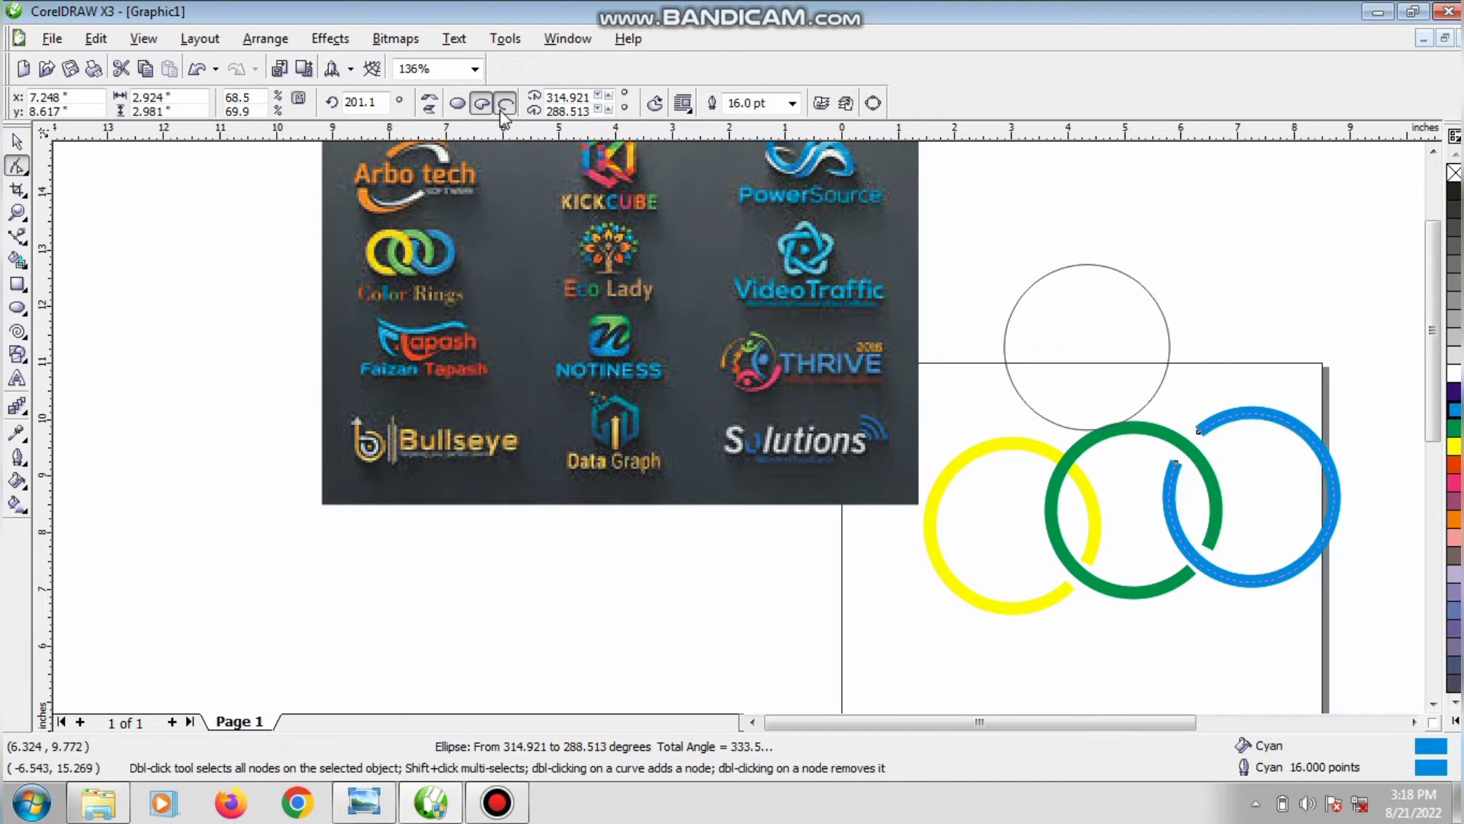
Step: Widen the green ring's gap by reshaping its arc to run from about 322.5 to 289.8 degrees
click(1216, 486)
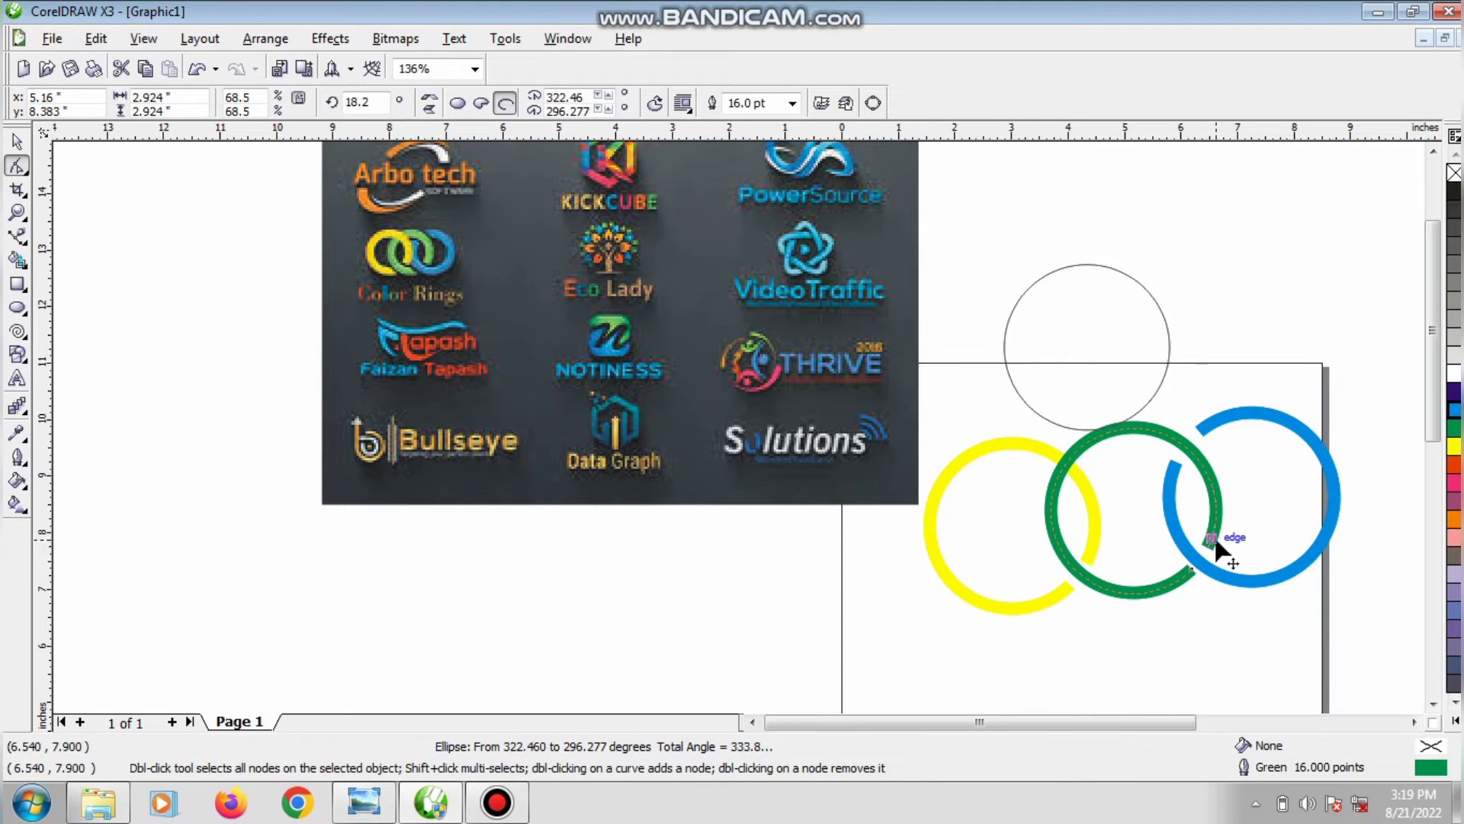
click(1213, 540)
drag(1200, 580, 1190, 592)
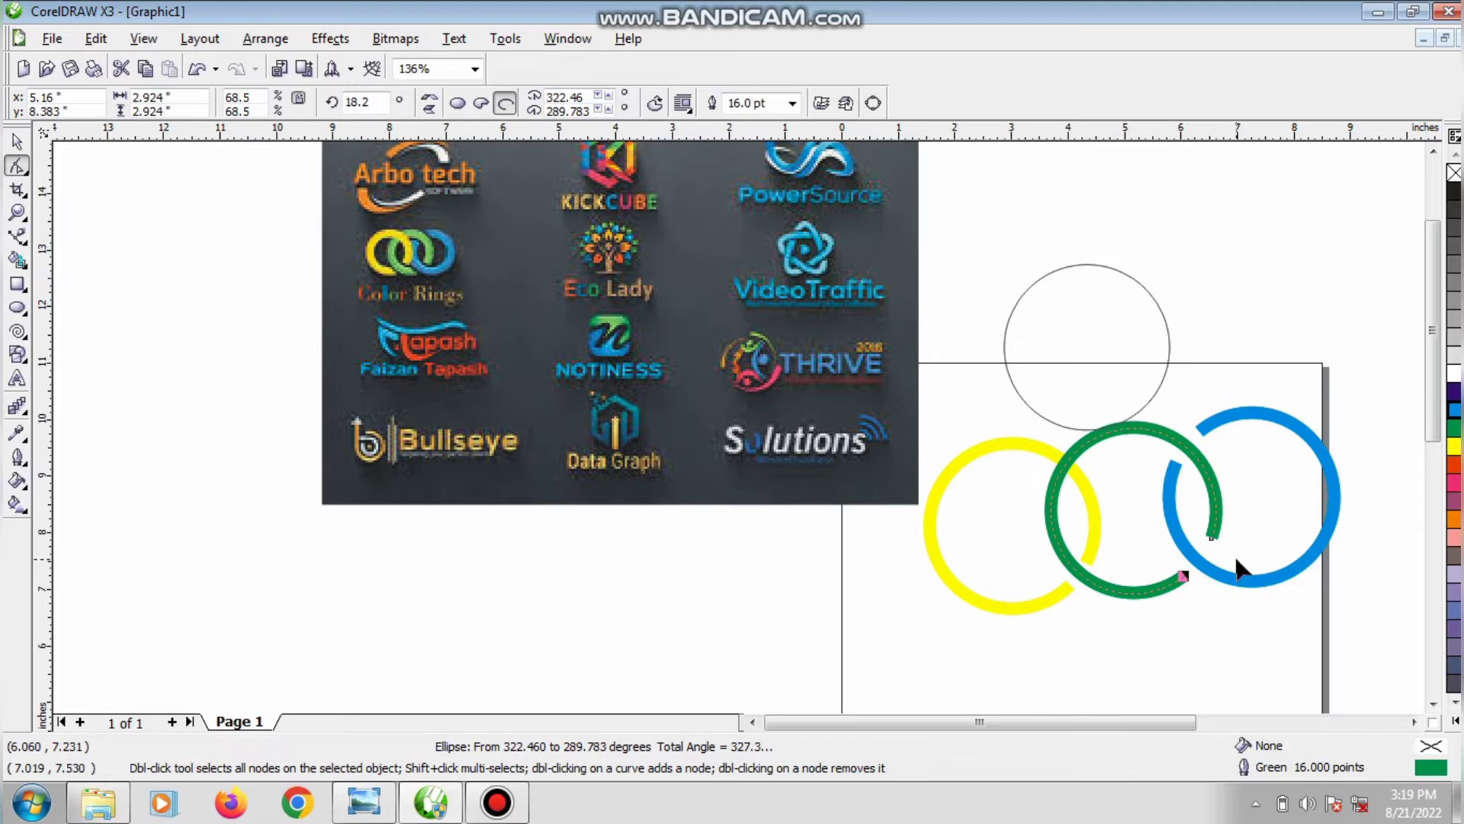
Step: Narrow the gaps where the rings cross: cyan arc from about 308.7 to 296.6 degrees, green open arc from about 311.8 to 299.3 degrees
click(1193, 438)
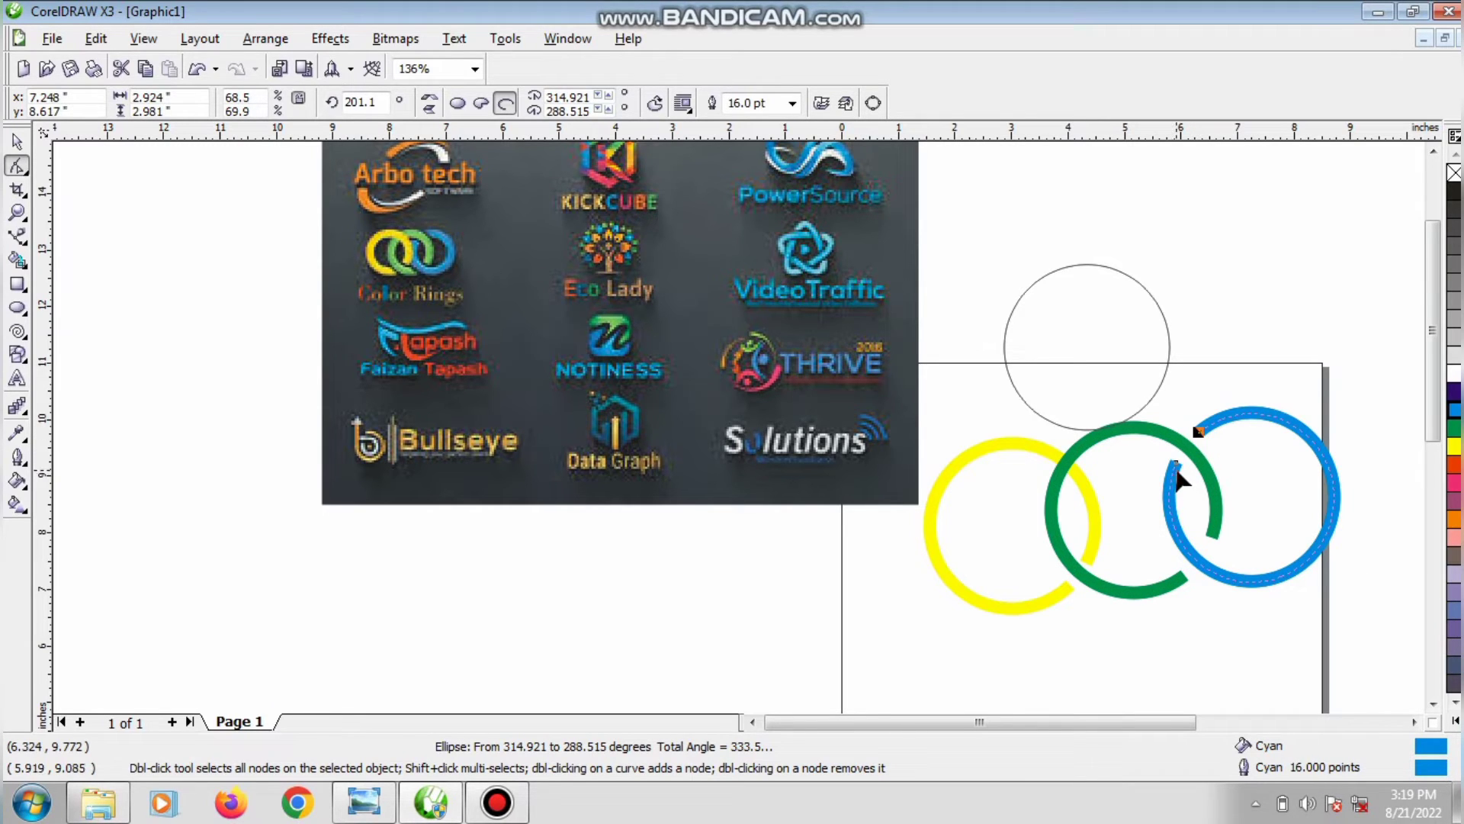
drag(1178, 473, 1190, 440)
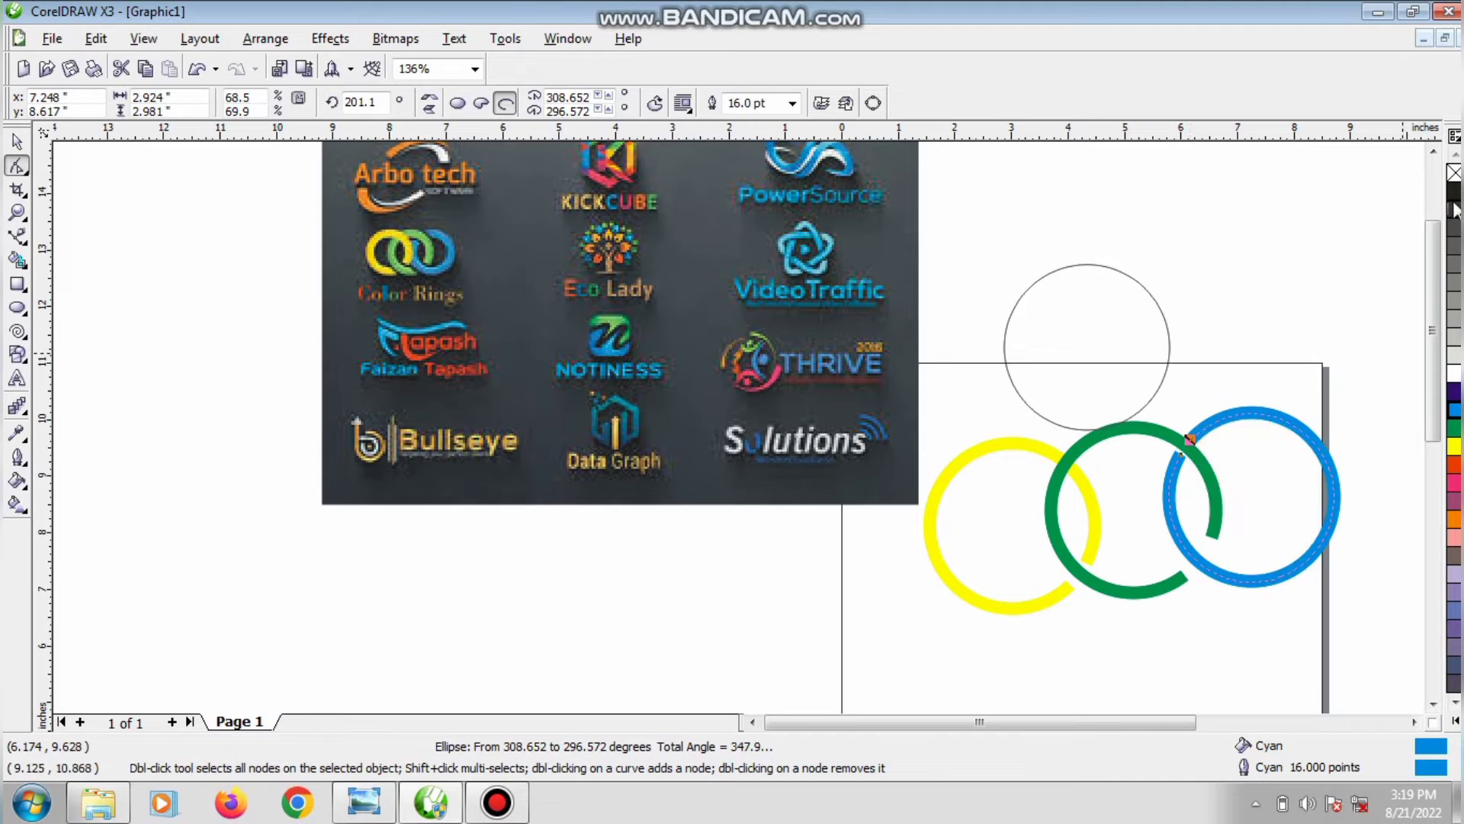
click(1179, 582)
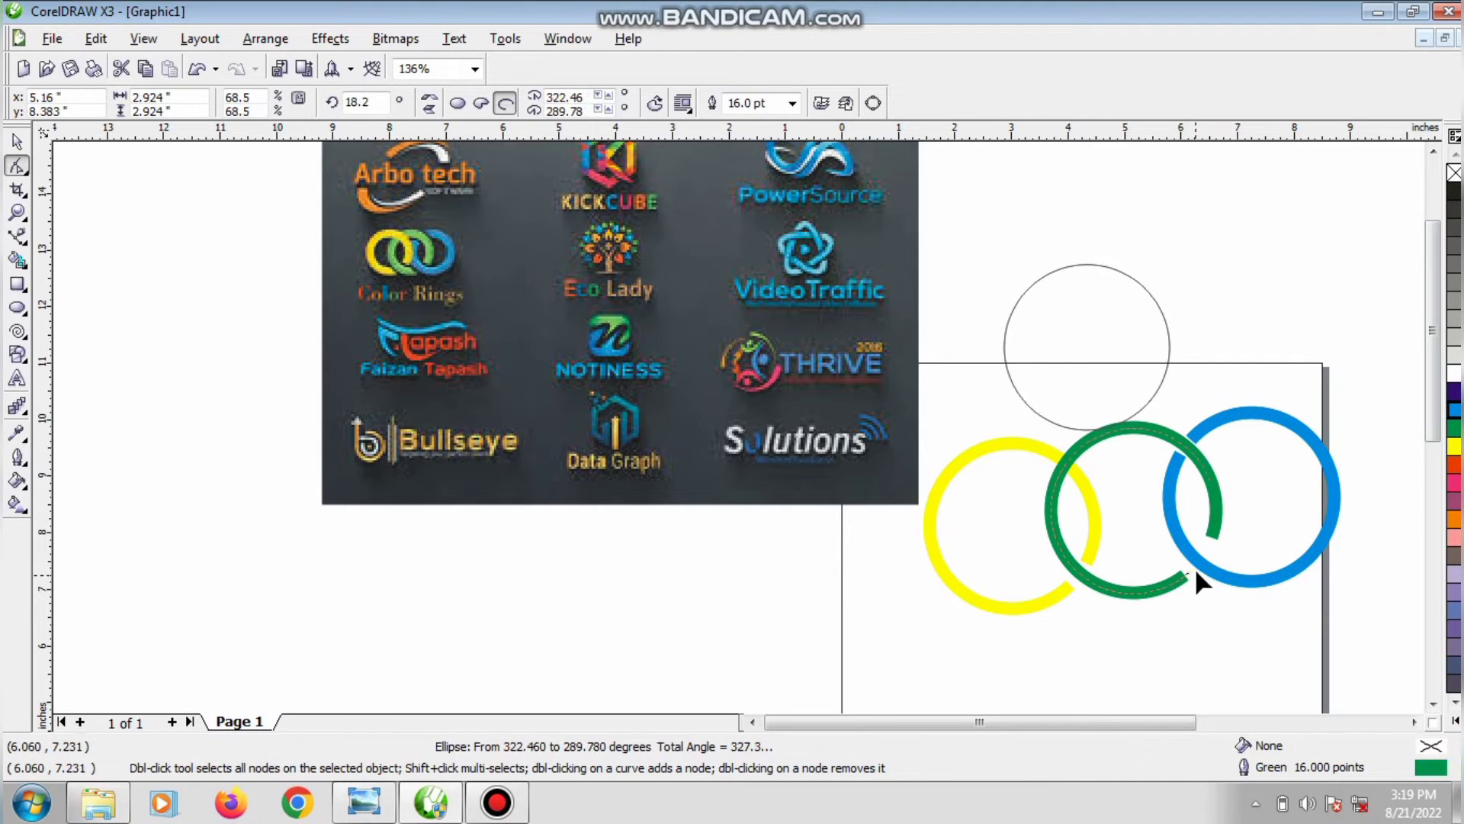
mouse_move(1195, 567)
mouse_down()
mouse_move(1199, 579)
mouse_move(1212, 533)
mouse_move(1203, 552)
mouse_up()
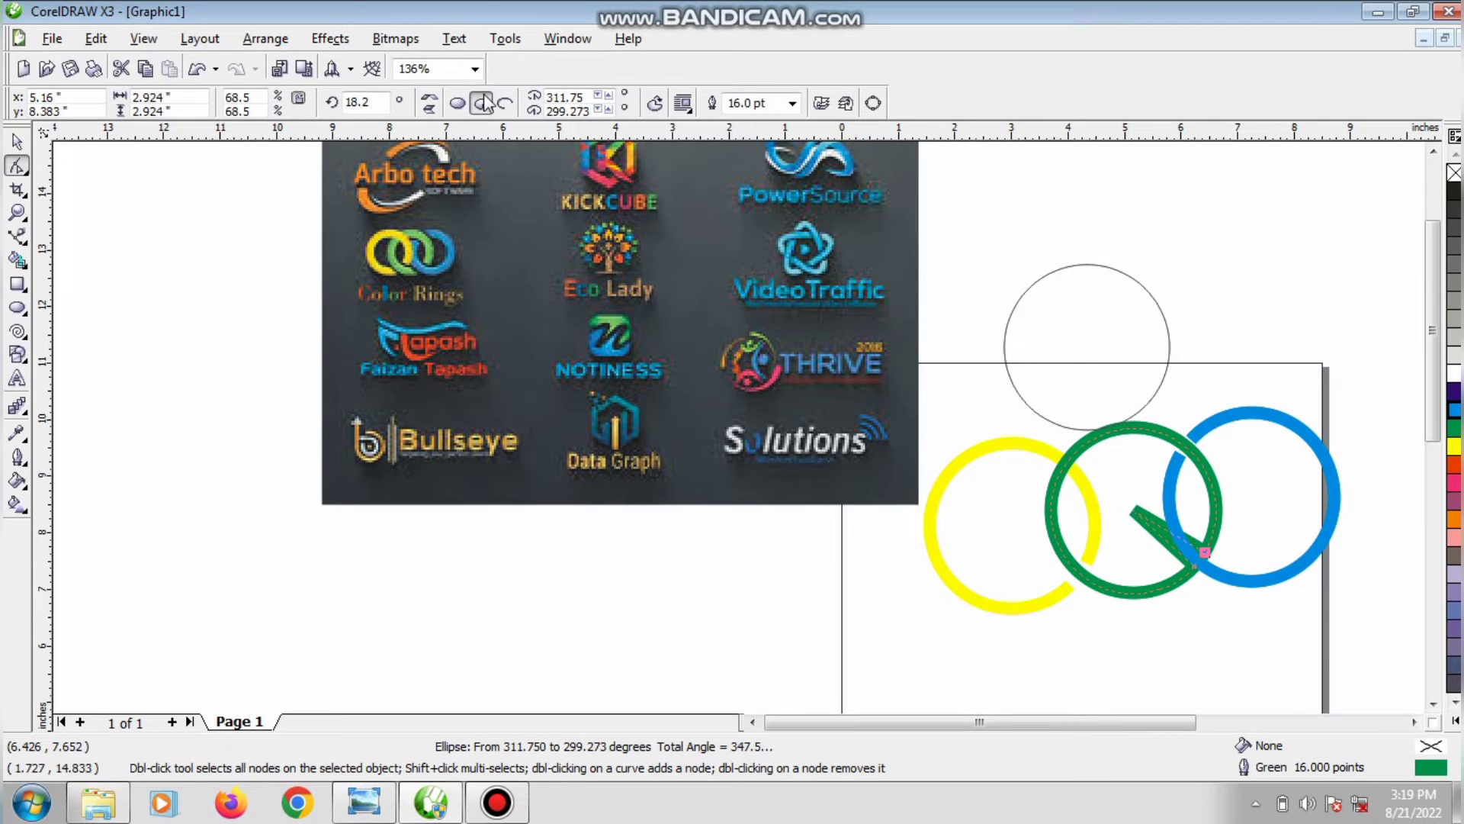
click(505, 104)
Step: Try to narrow the yellow ring's gap beside the green ring, keeping the shape an open arc
click(1062, 589)
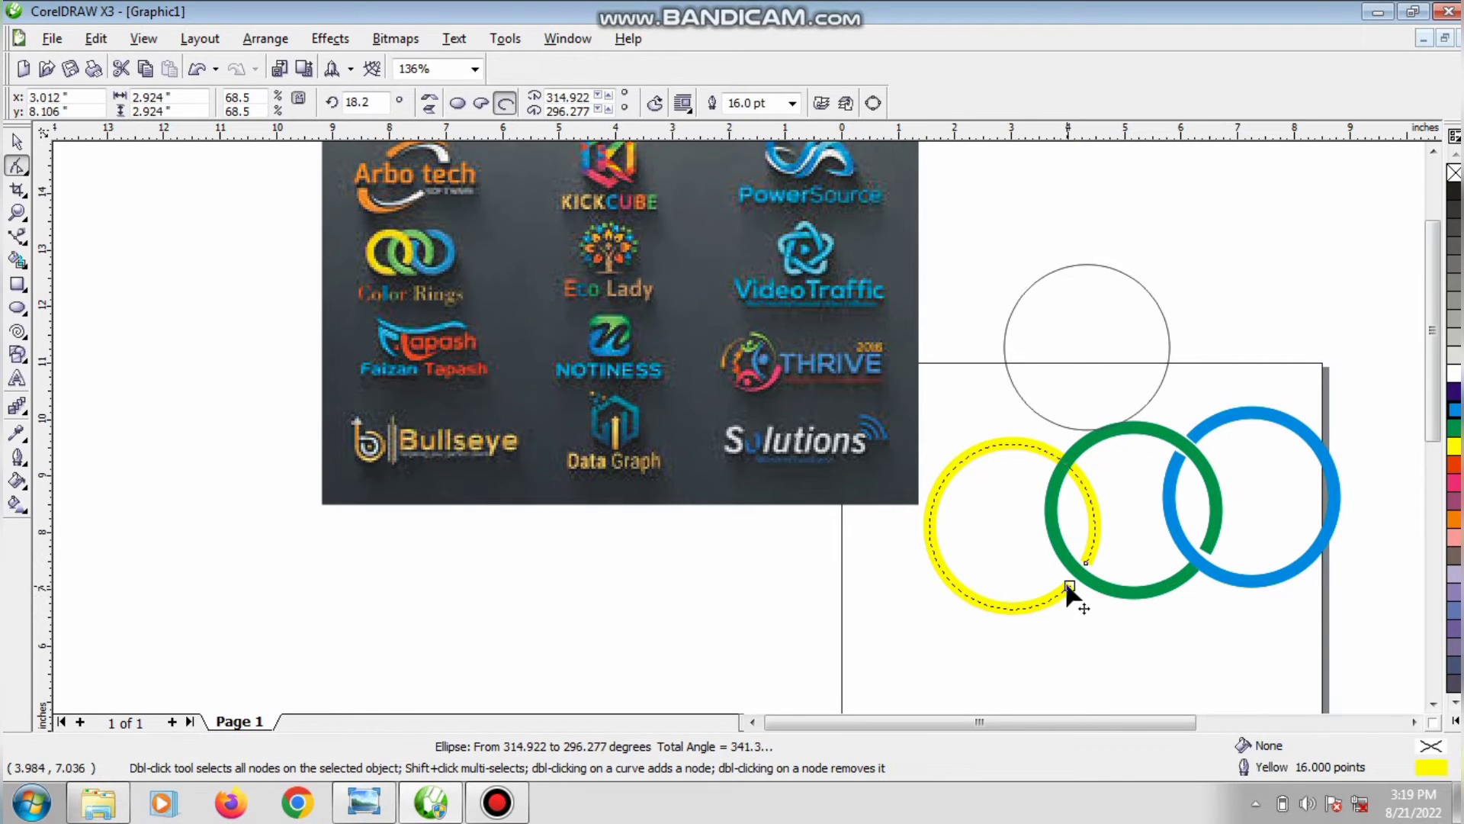
drag(1064, 588, 1084, 562)
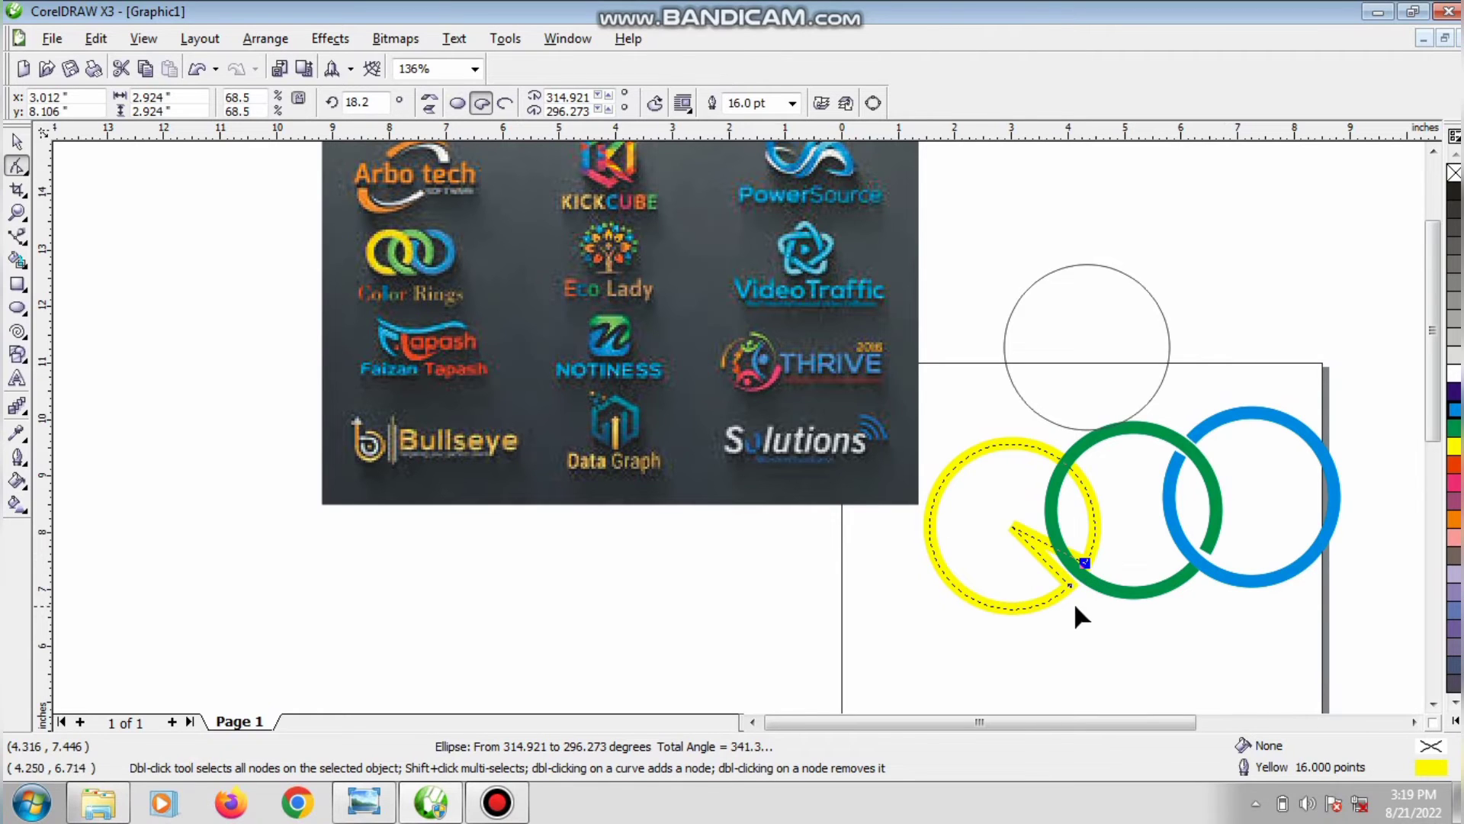
click(505, 103)
Step: Delete the leftover thin-outlined circle above the rings
click(17, 143)
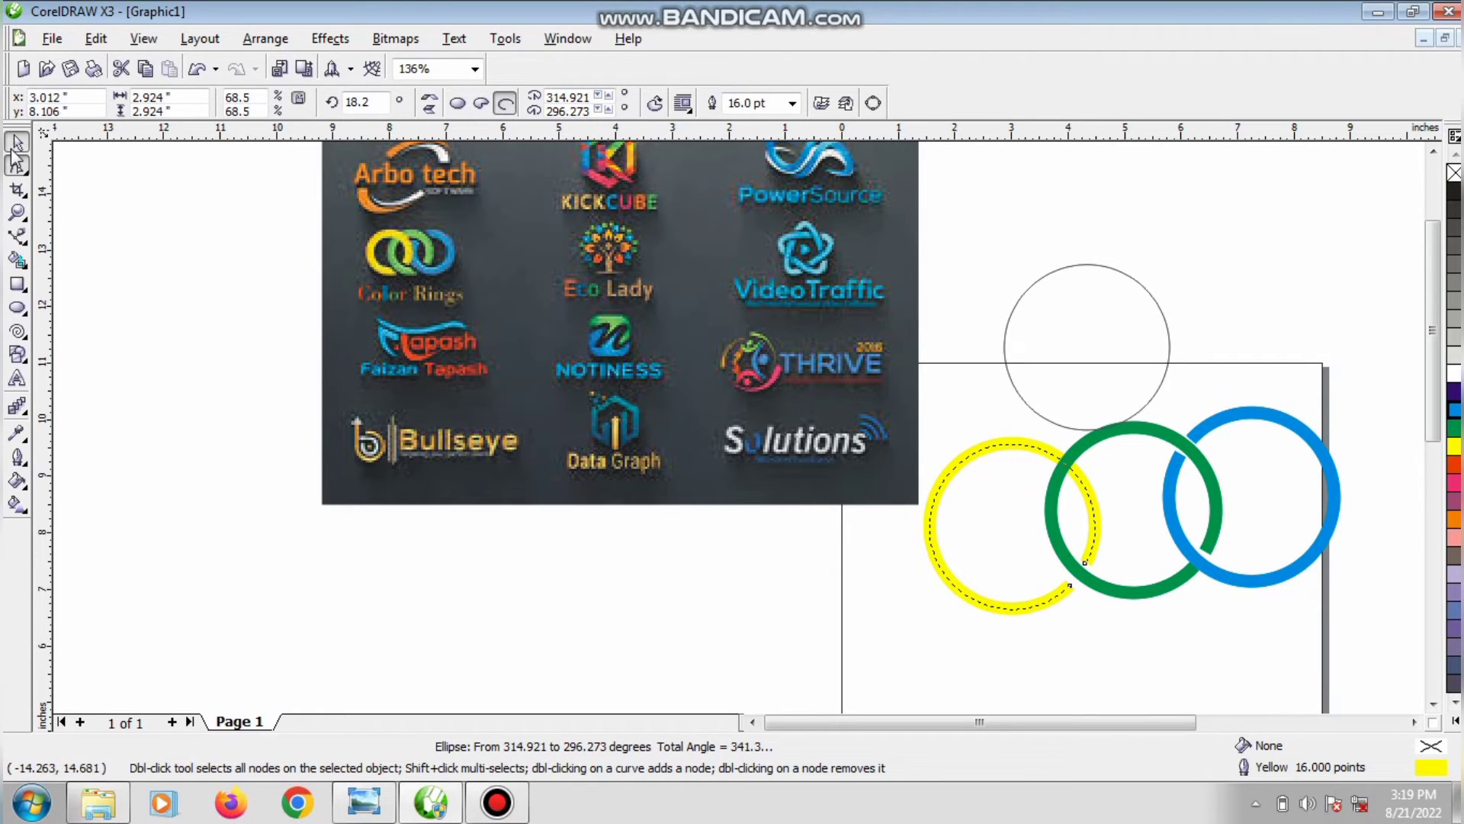
click(1115, 371)
key(Delete)
Step: Group the three rings and place the group above the page's upper-right corner, scaled to about 2.55 by 1.23 inches
drag(1384, 399, 713, 732)
key(ctrl+g)
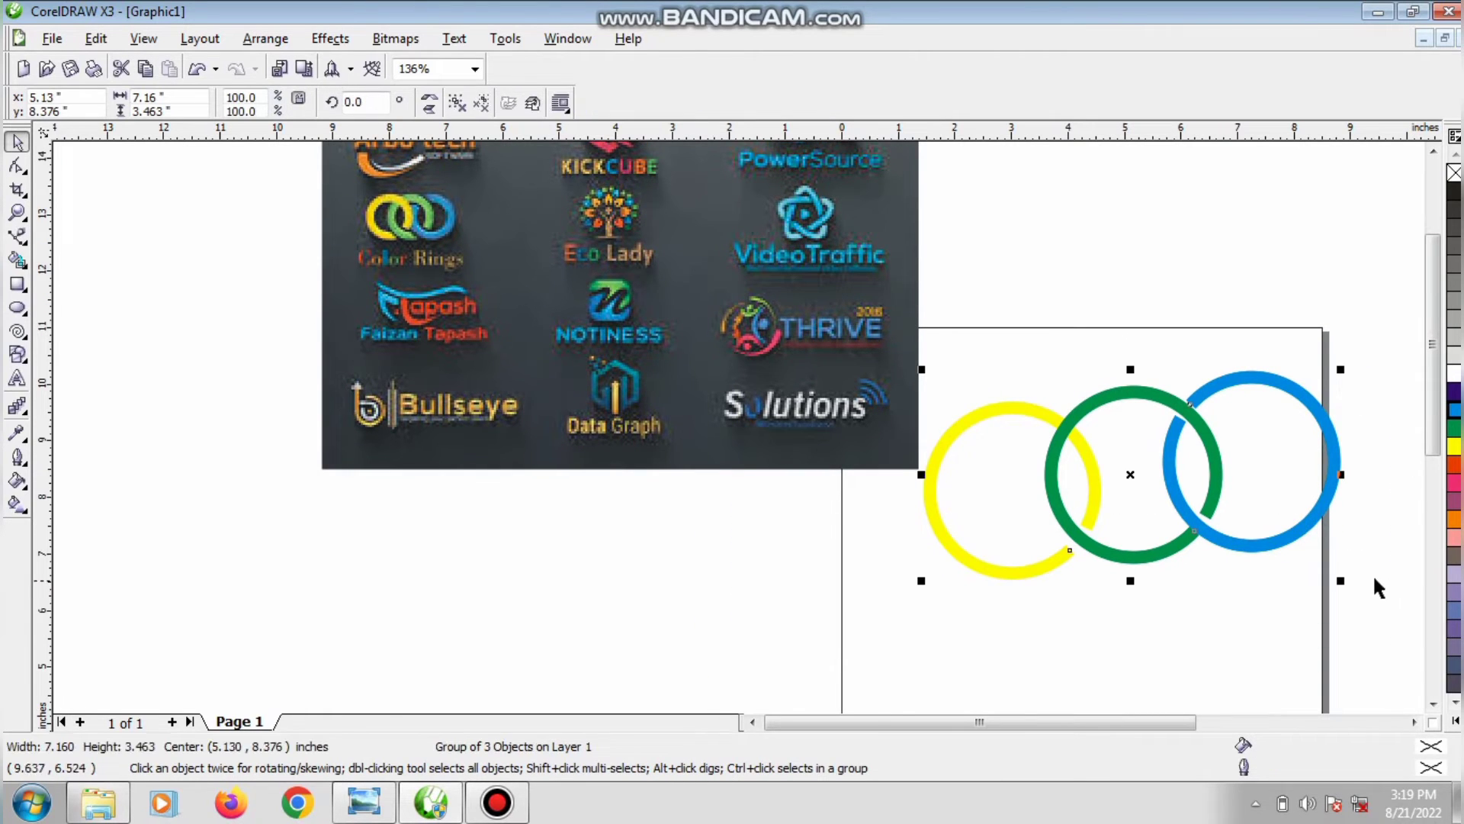
drag(1341, 581, 1072, 446)
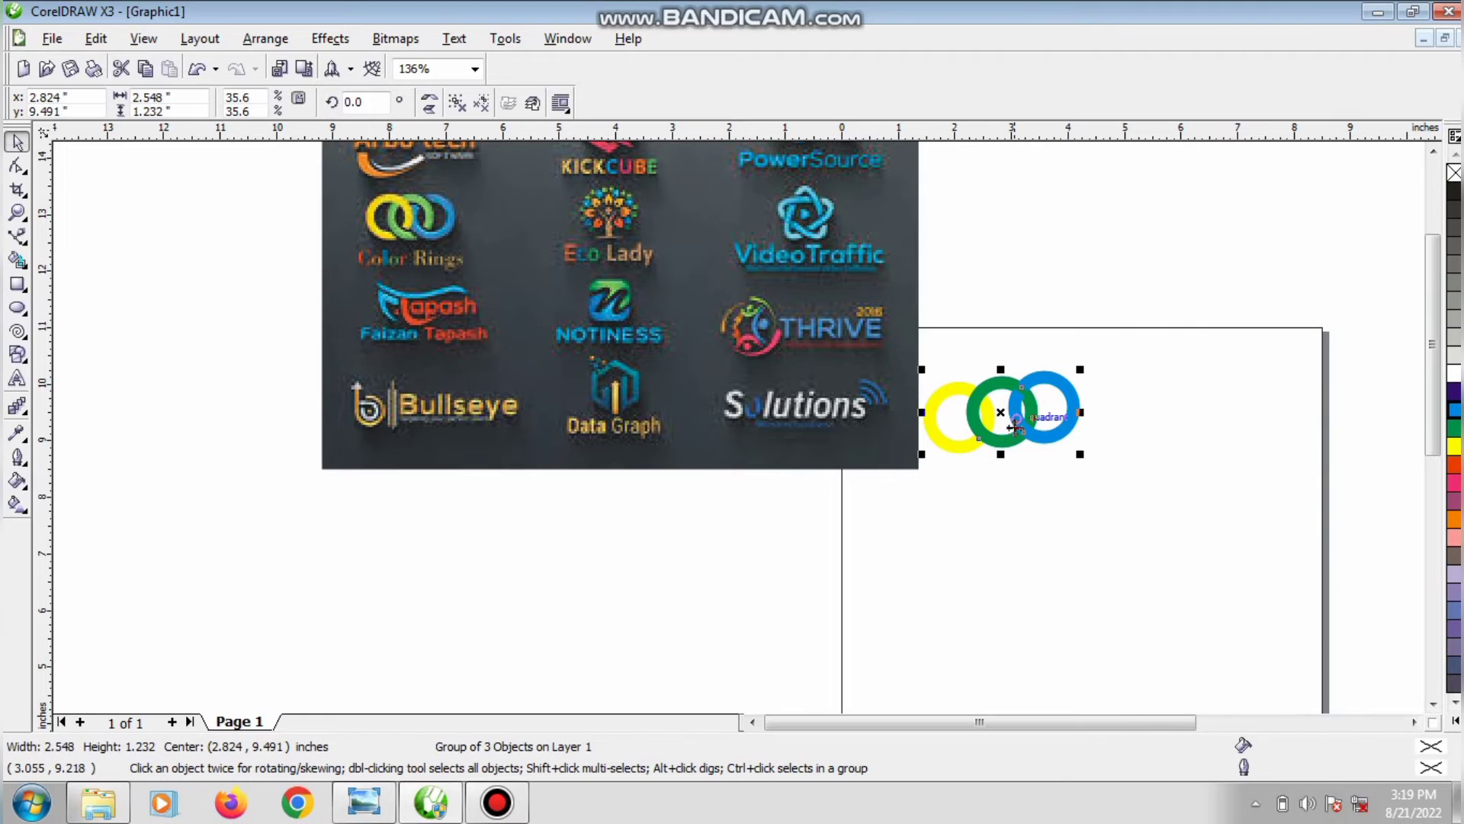
drag(984, 447, 1315, 302)
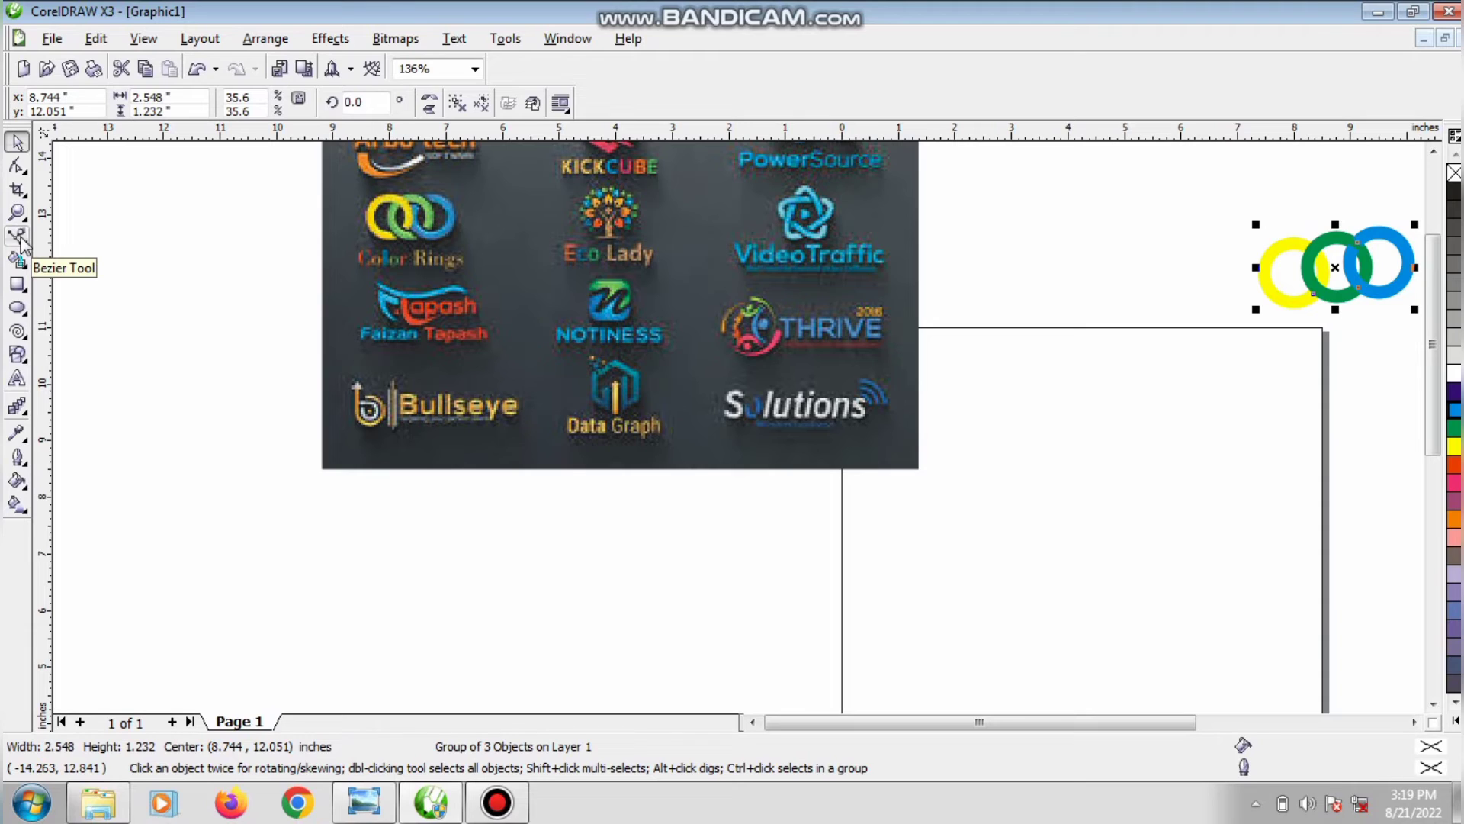
Step: Add the artistic text "solutions" and place it on the page, enlarged to about 92 pt
click(17, 379)
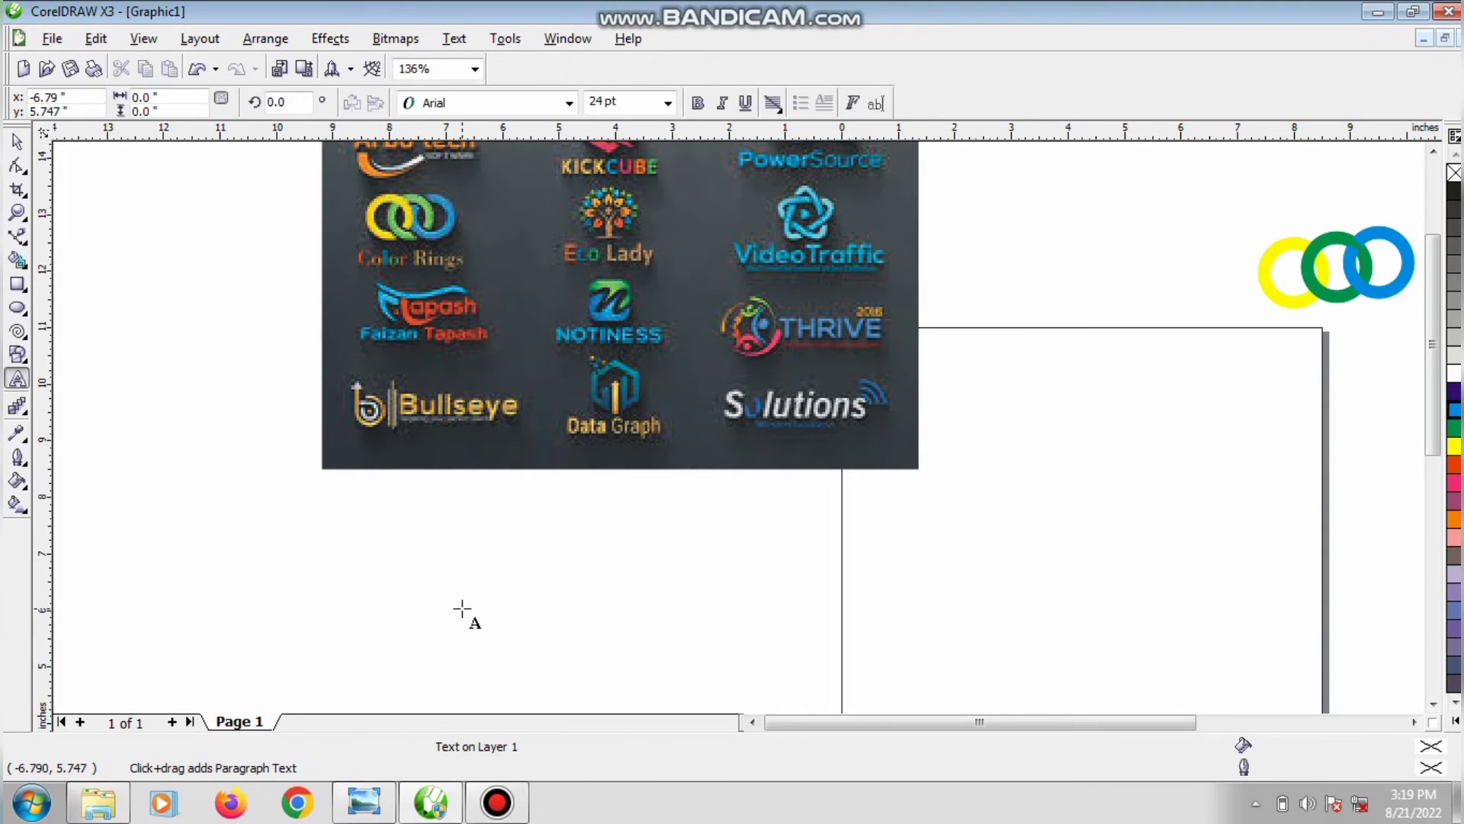
click(462, 610)
text(solutions)
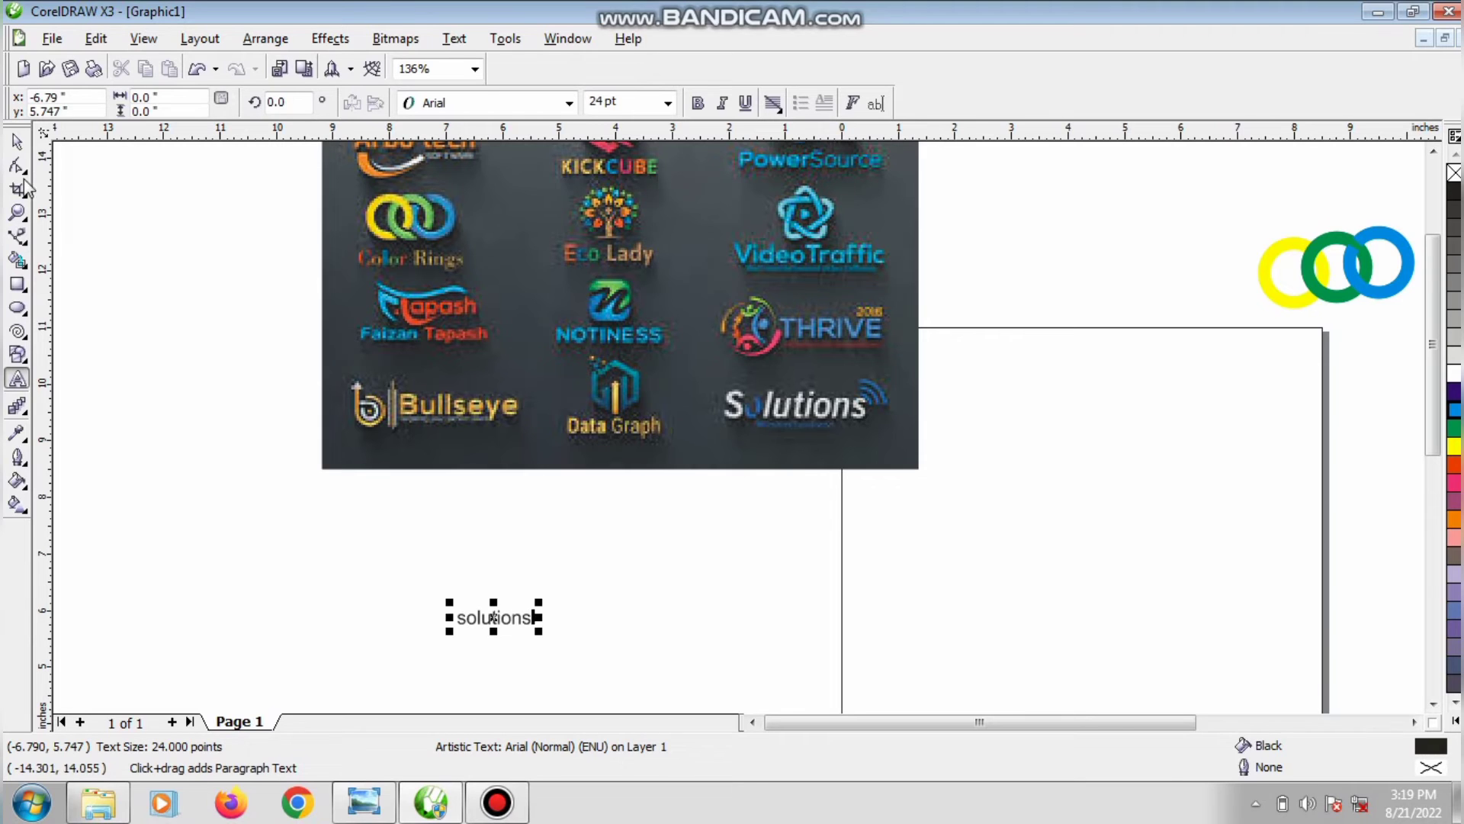
click(17, 142)
drag(540, 633, 1002, 528)
Step: Change the "solutions" text to Title Case
click(454, 38)
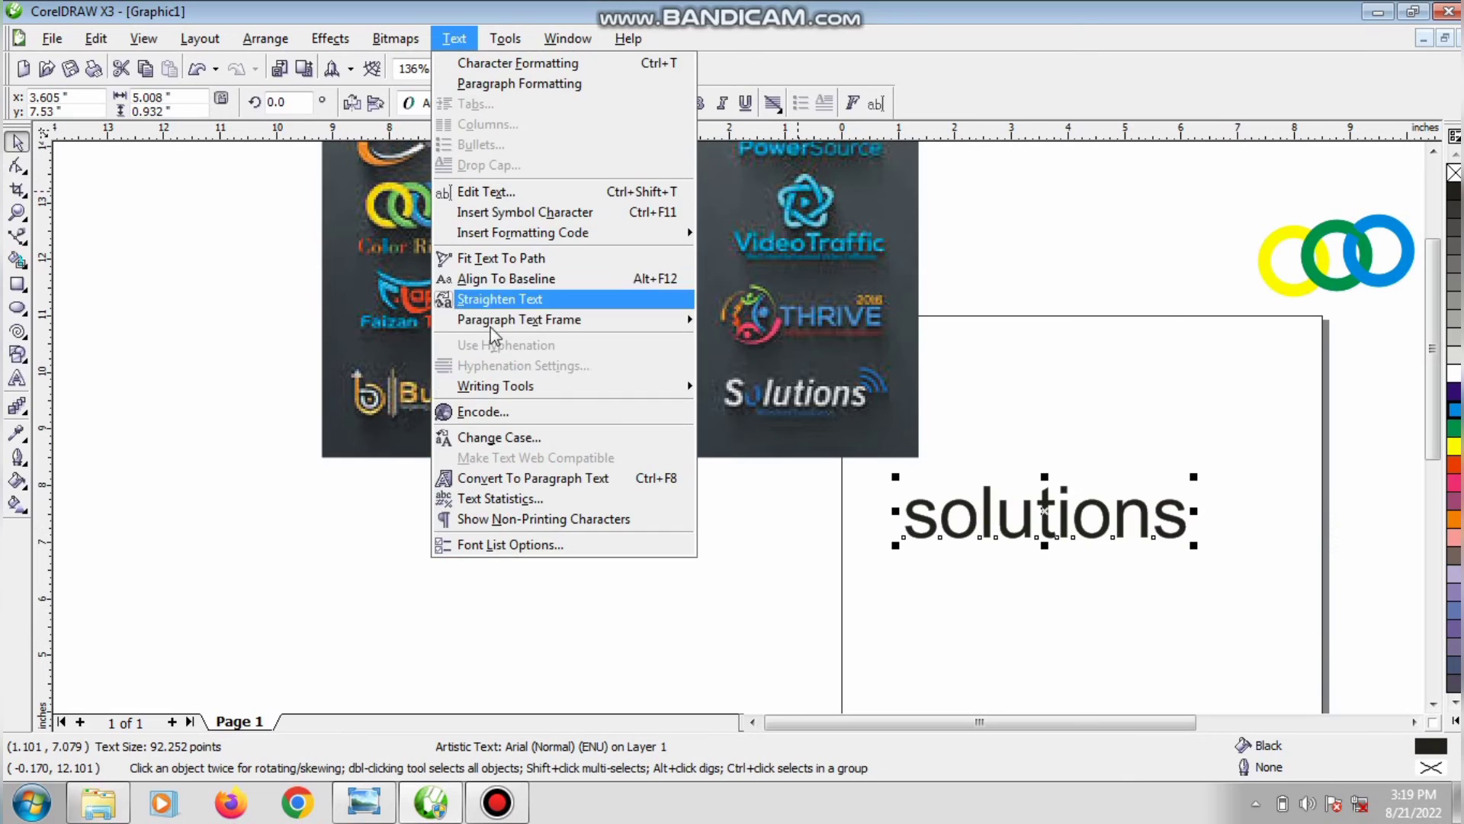
click(519, 435)
click(645, 404)
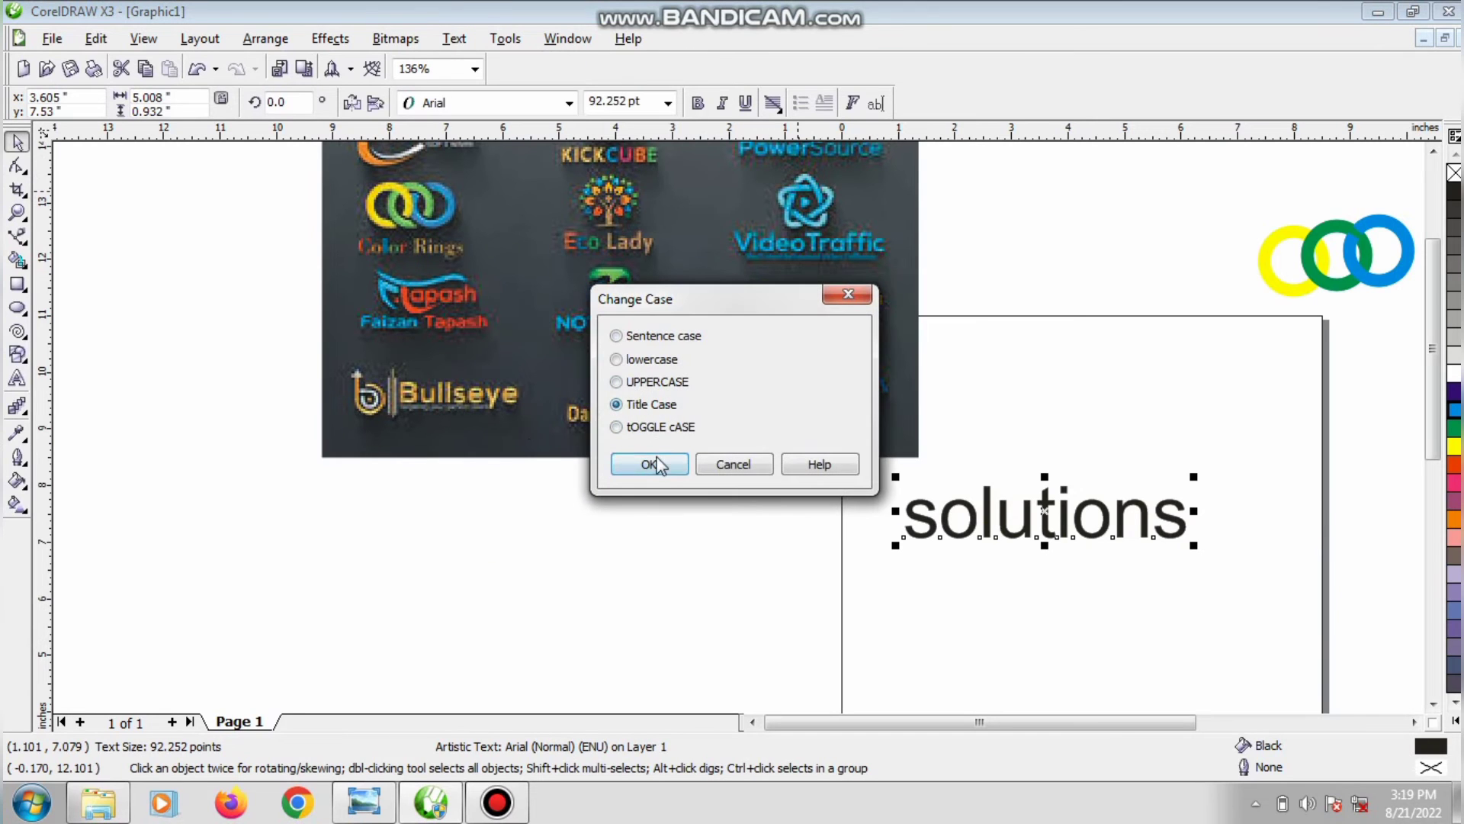
click(650, 463)
Step: Set the Solutions text in Arial italic
click(568, 102)
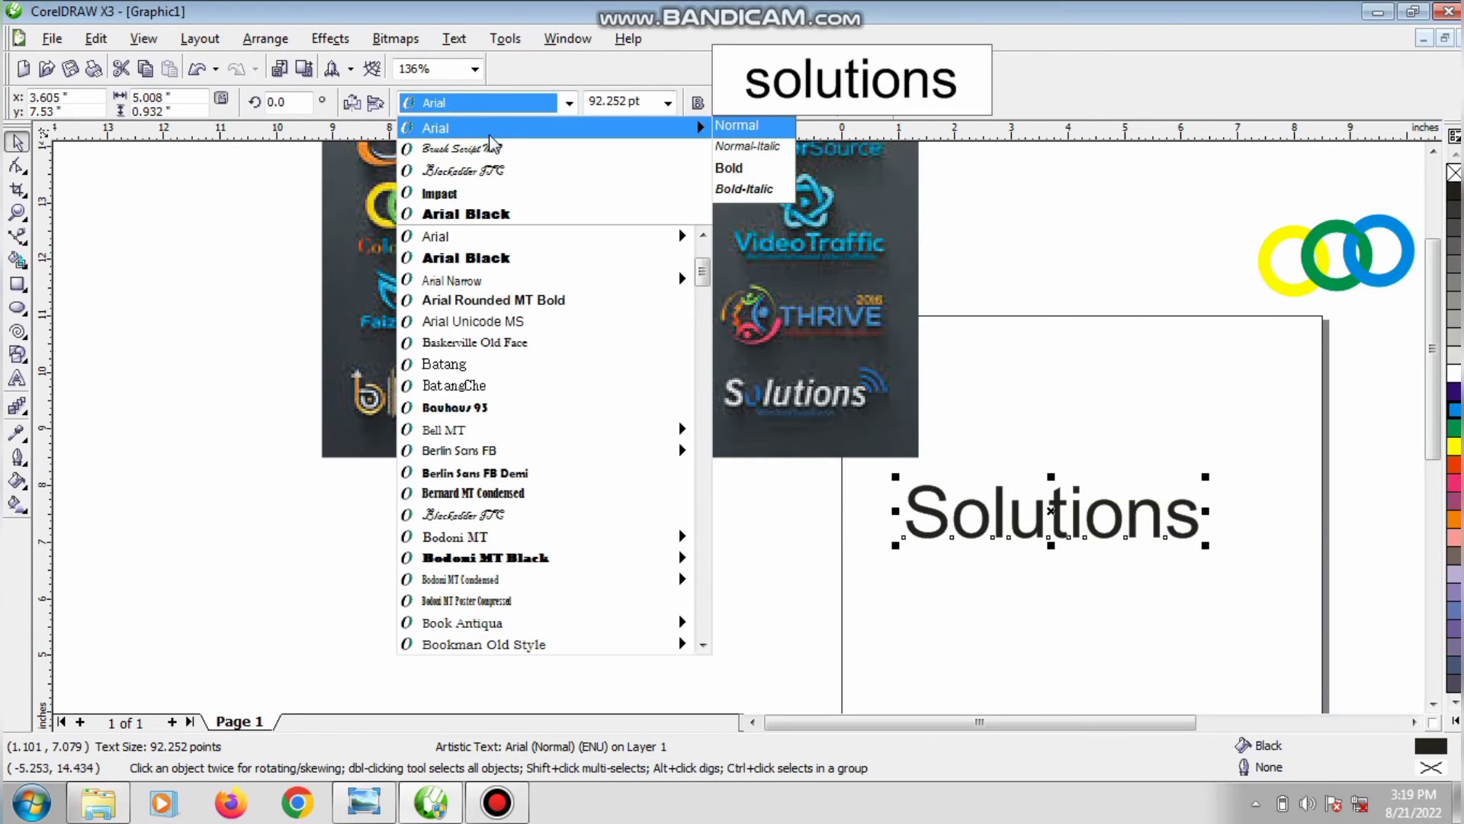
click(492, 132)
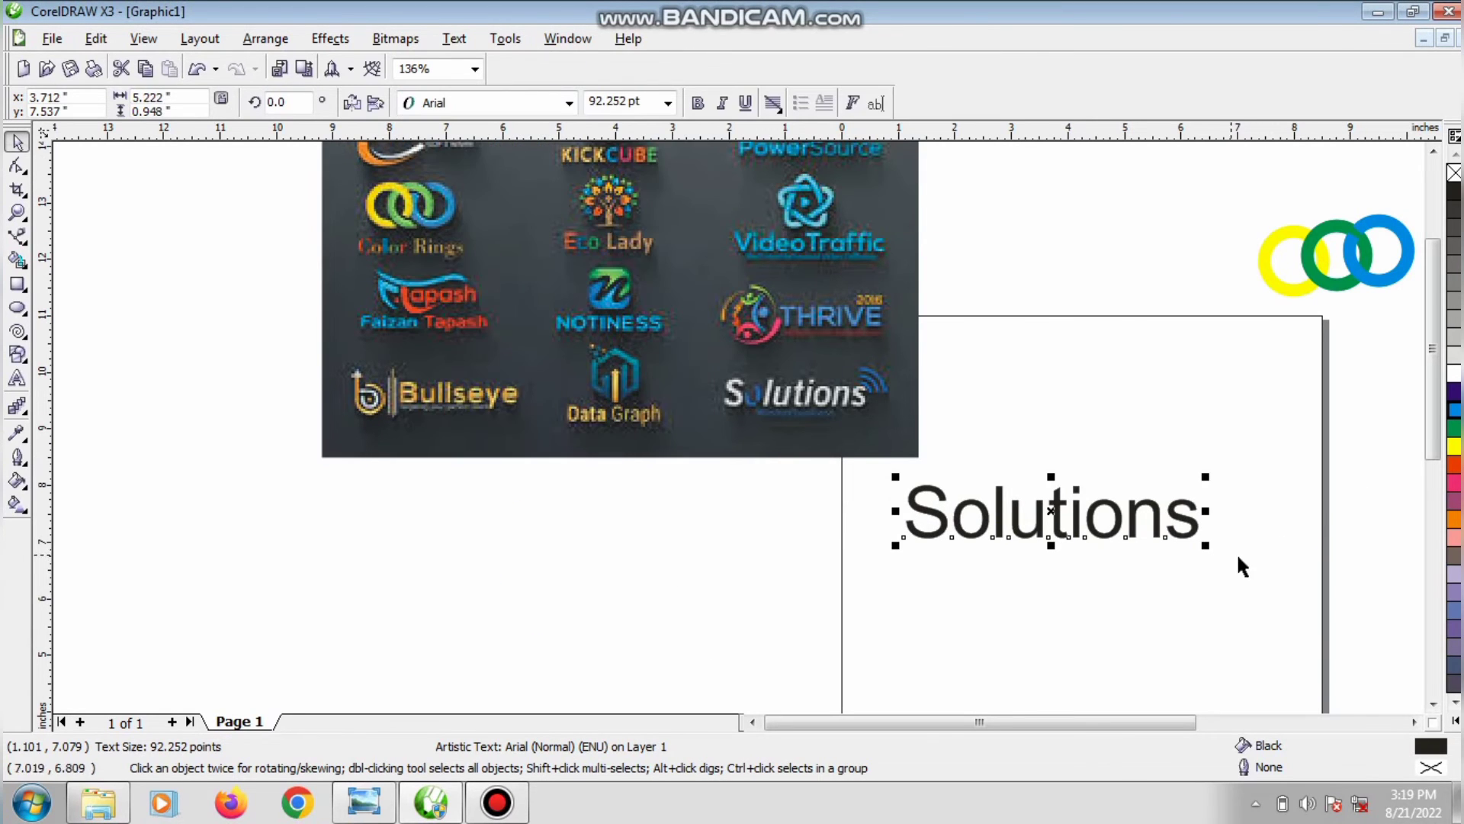
click(721, 102)
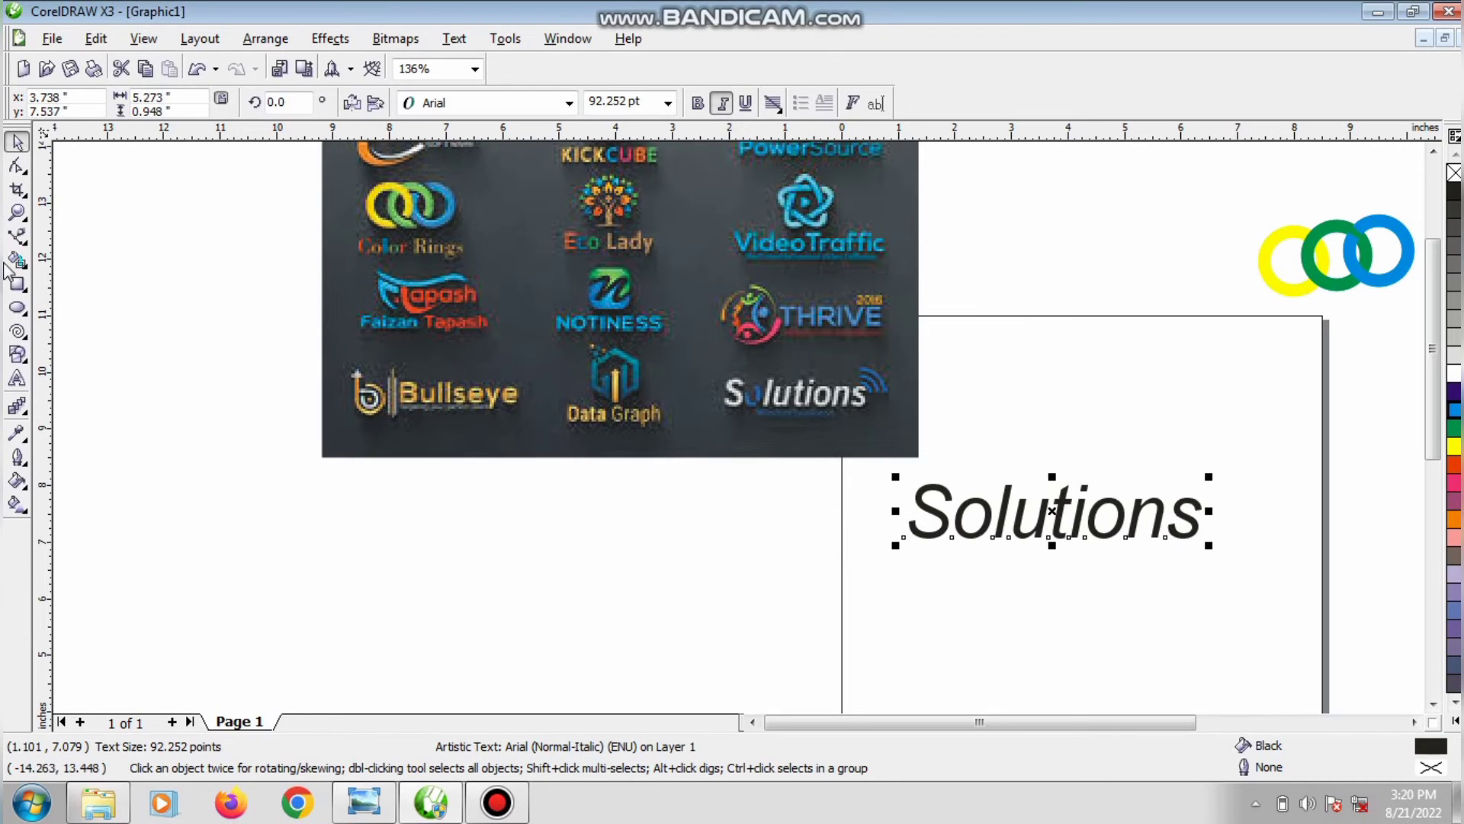
Step: Recolor only the first letter "o" of the Solutions text cyan
click(17, 379)
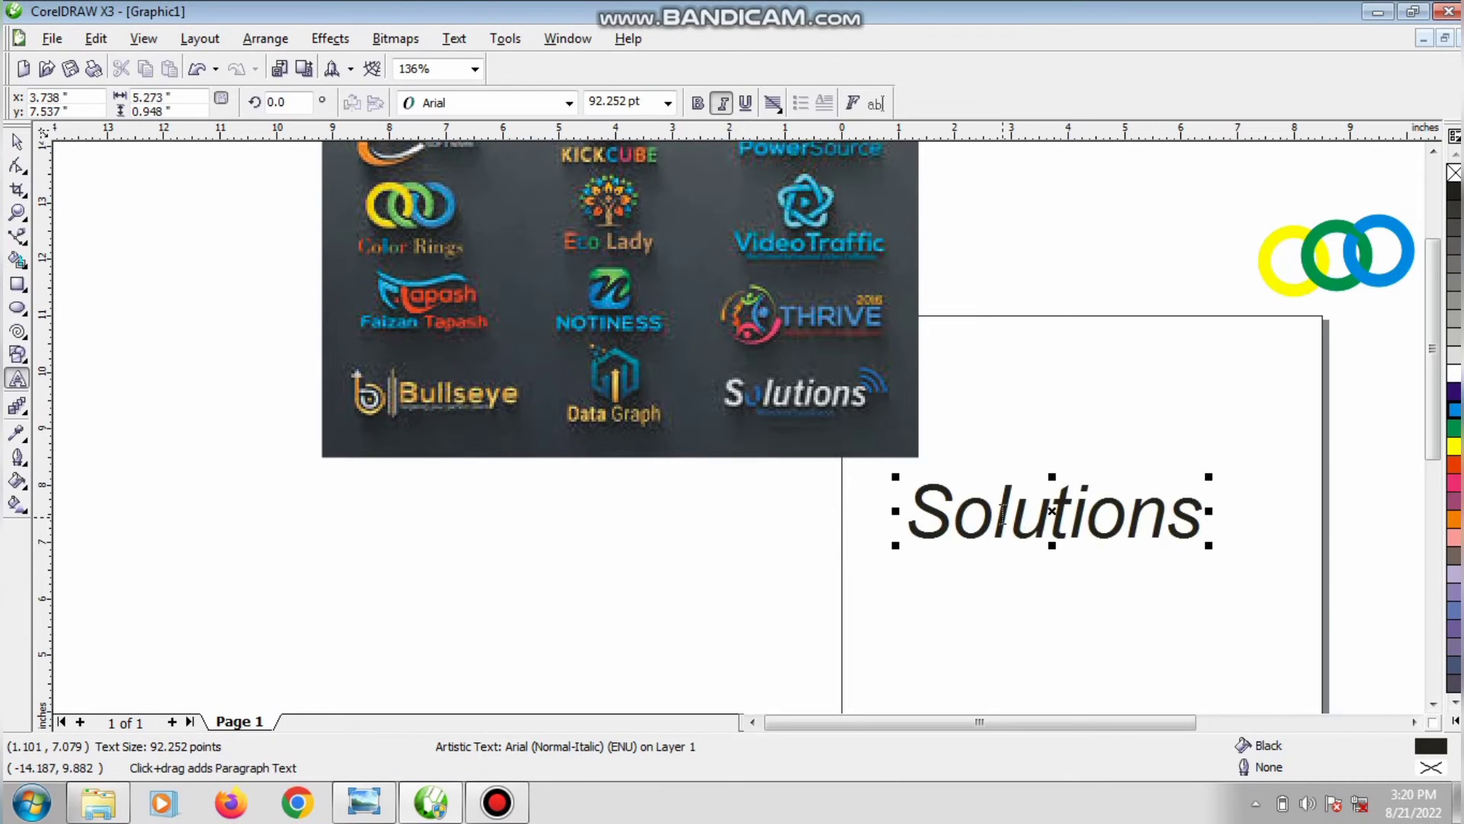
drag(993, 519, 971, 518)
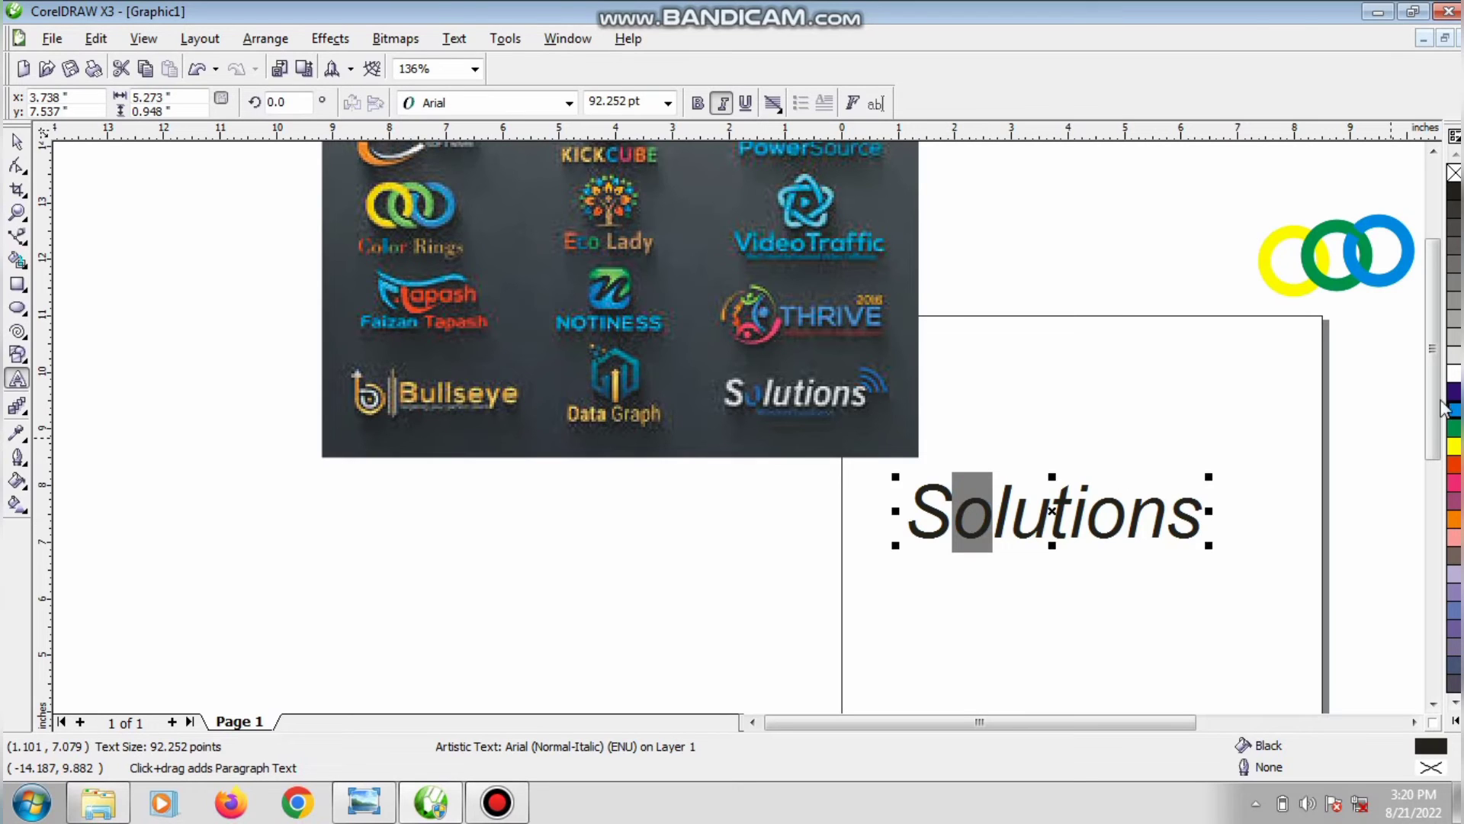
click(1453, 411)
click(16, 141)
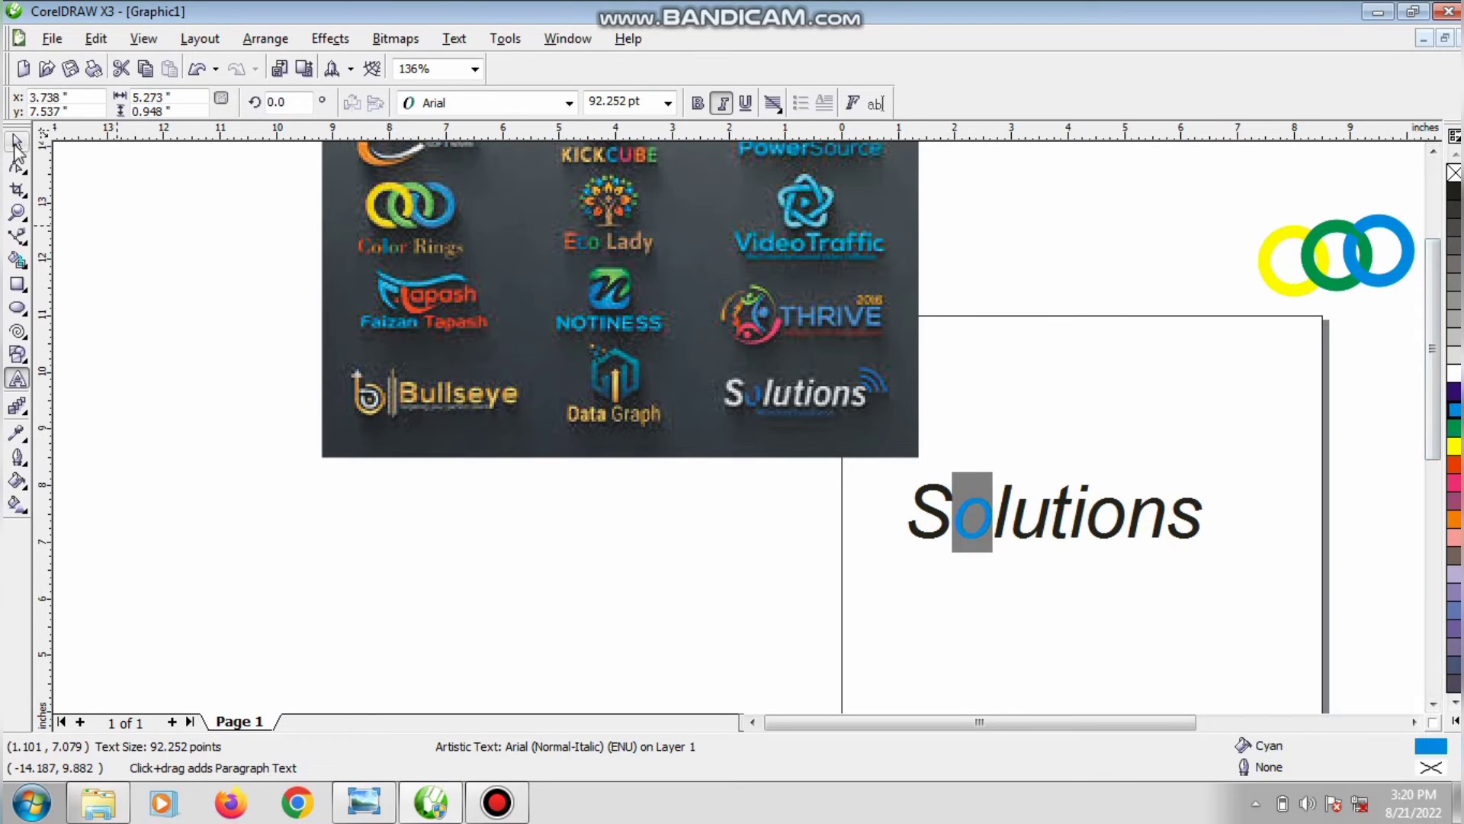
Step: Draw an arc about 0.53 inches wide above the final "s" and add two enlarged concentric copies, about 0.79 and 1.29 inches wide
click(17, 236)
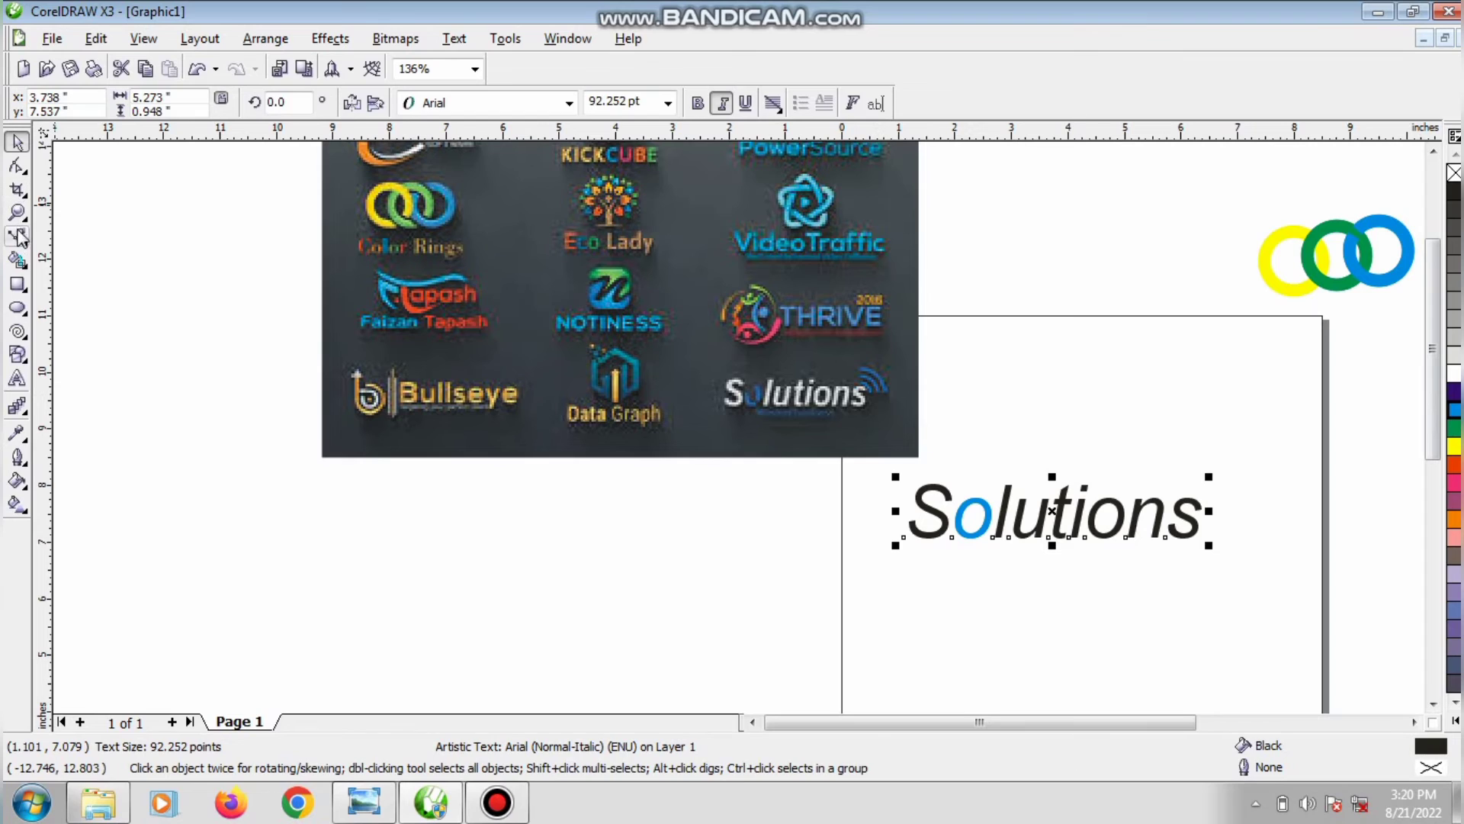
click(1165, 475)
mouse_move(1195, 487)
mouse_down()
mouse_move(1201, 506)
mouse_move(1194, 493)
mouse_up()
key(space)
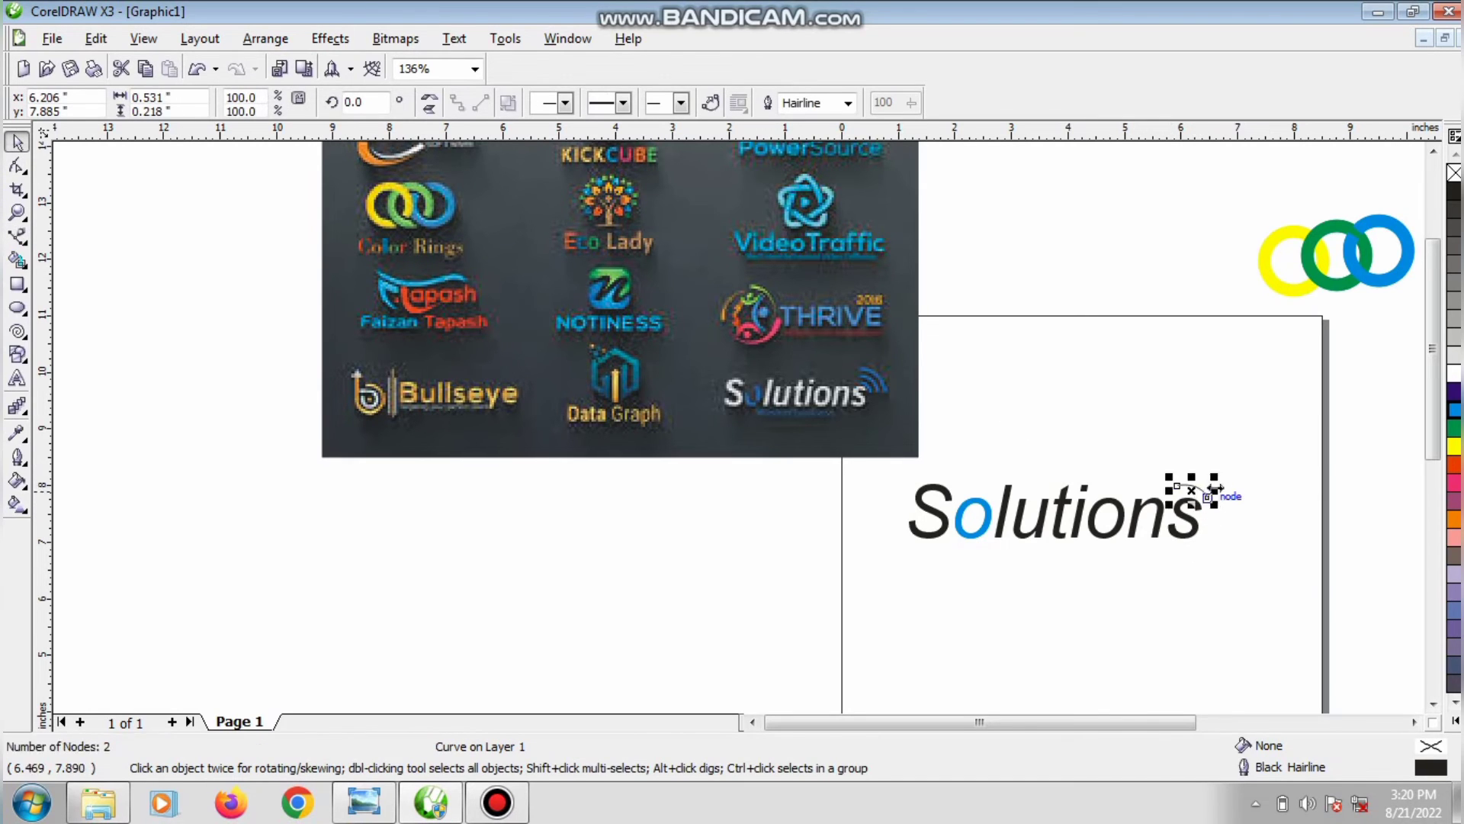
key(Up)
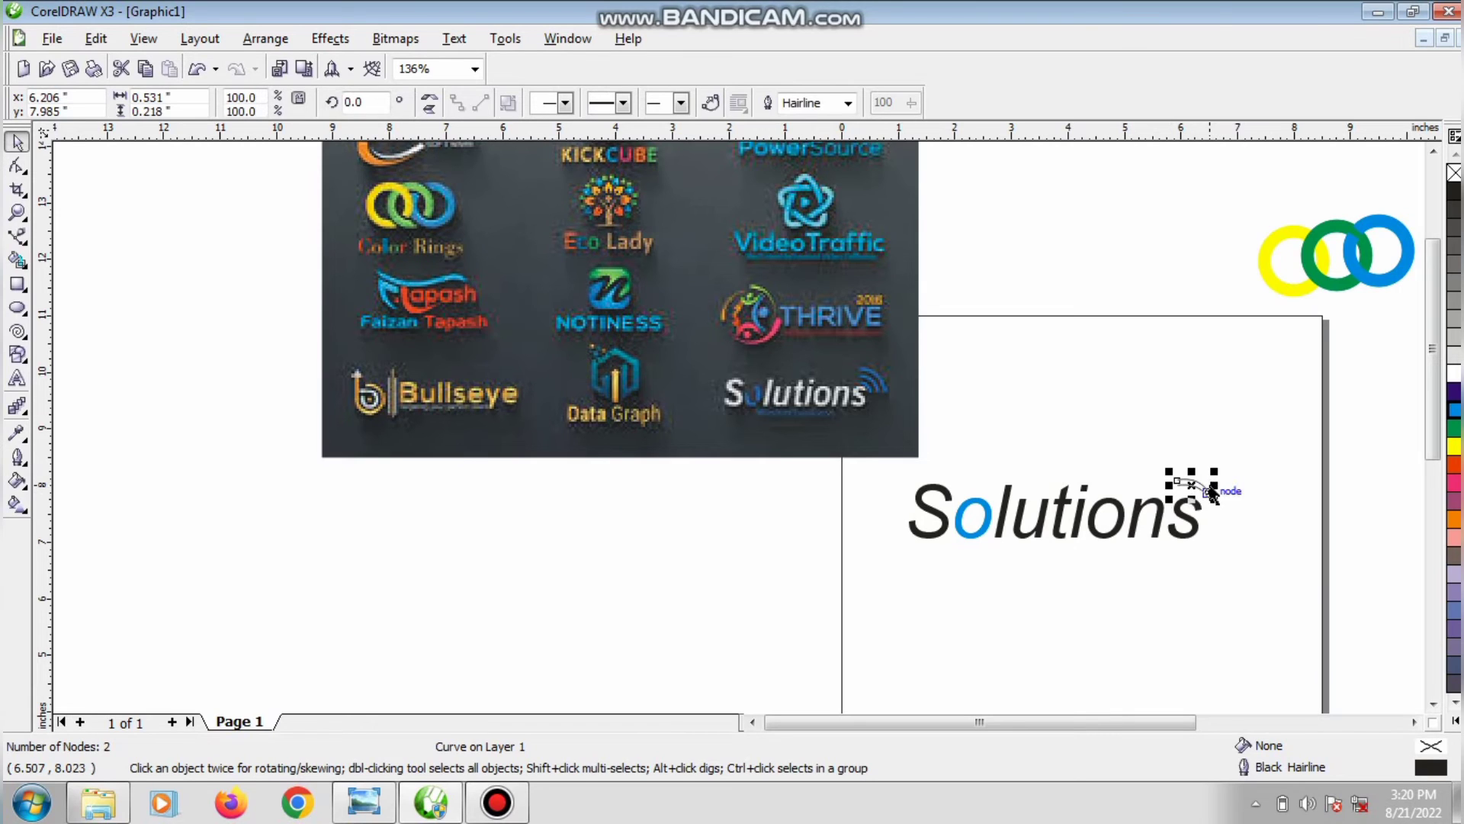
drag(1219, 502, 1226, 514)
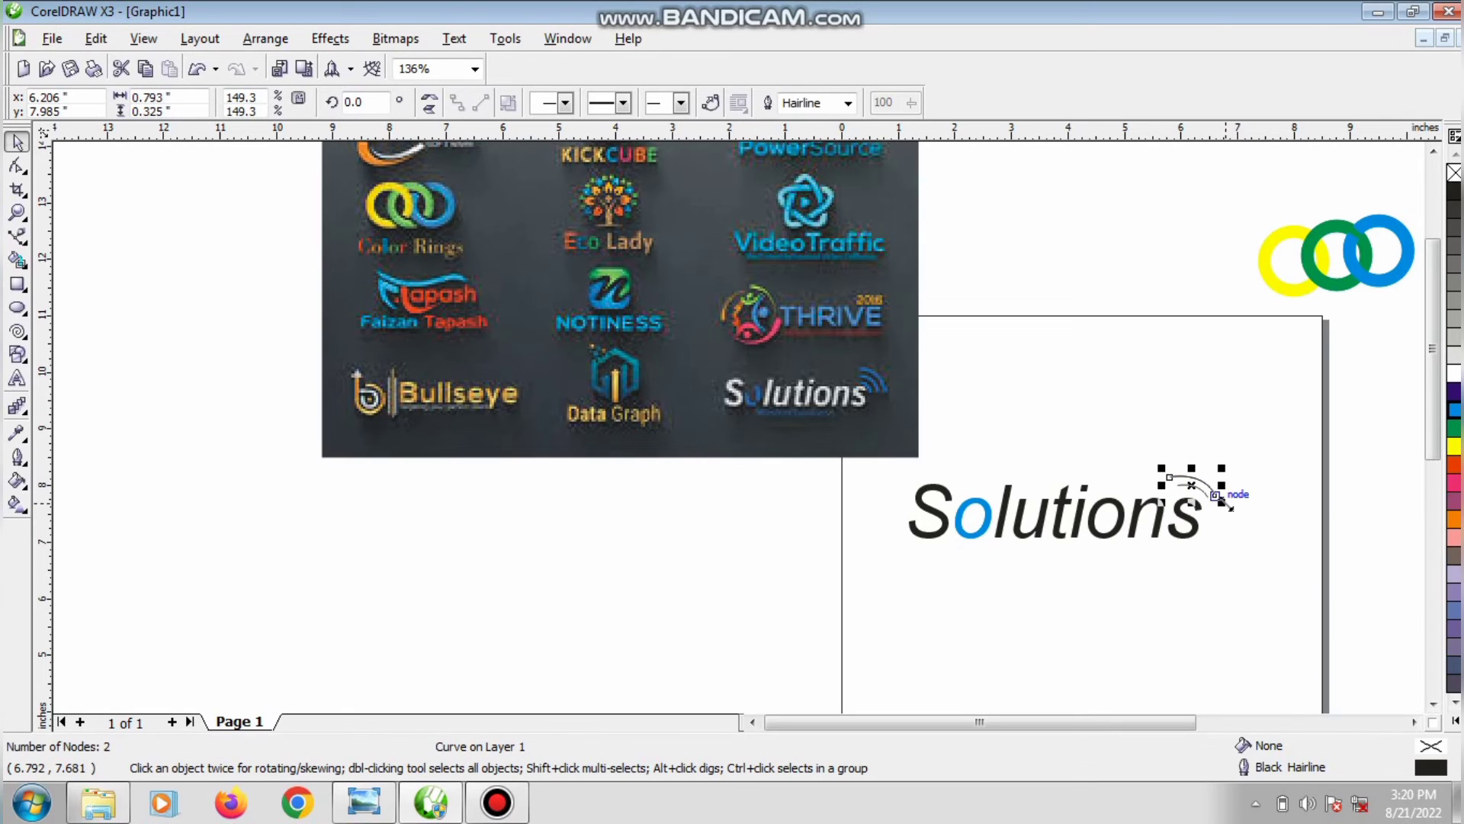
drag(1221, 502, 1240, 534)
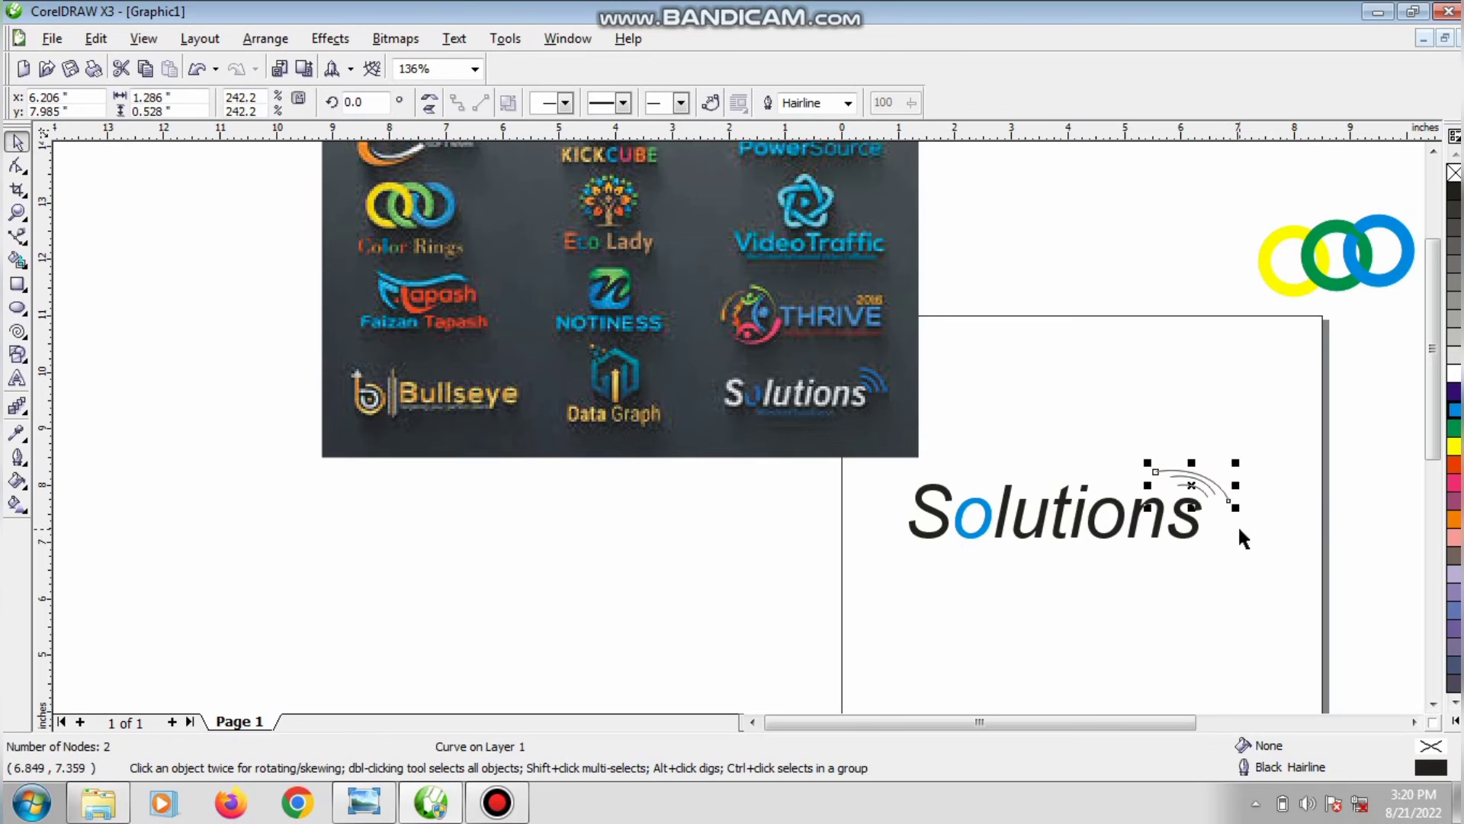
Step: Give all three arcs a cyan outline 4.0 pt wide
drag(1290, 442, 1114, 507)
right_click(1454, 410)
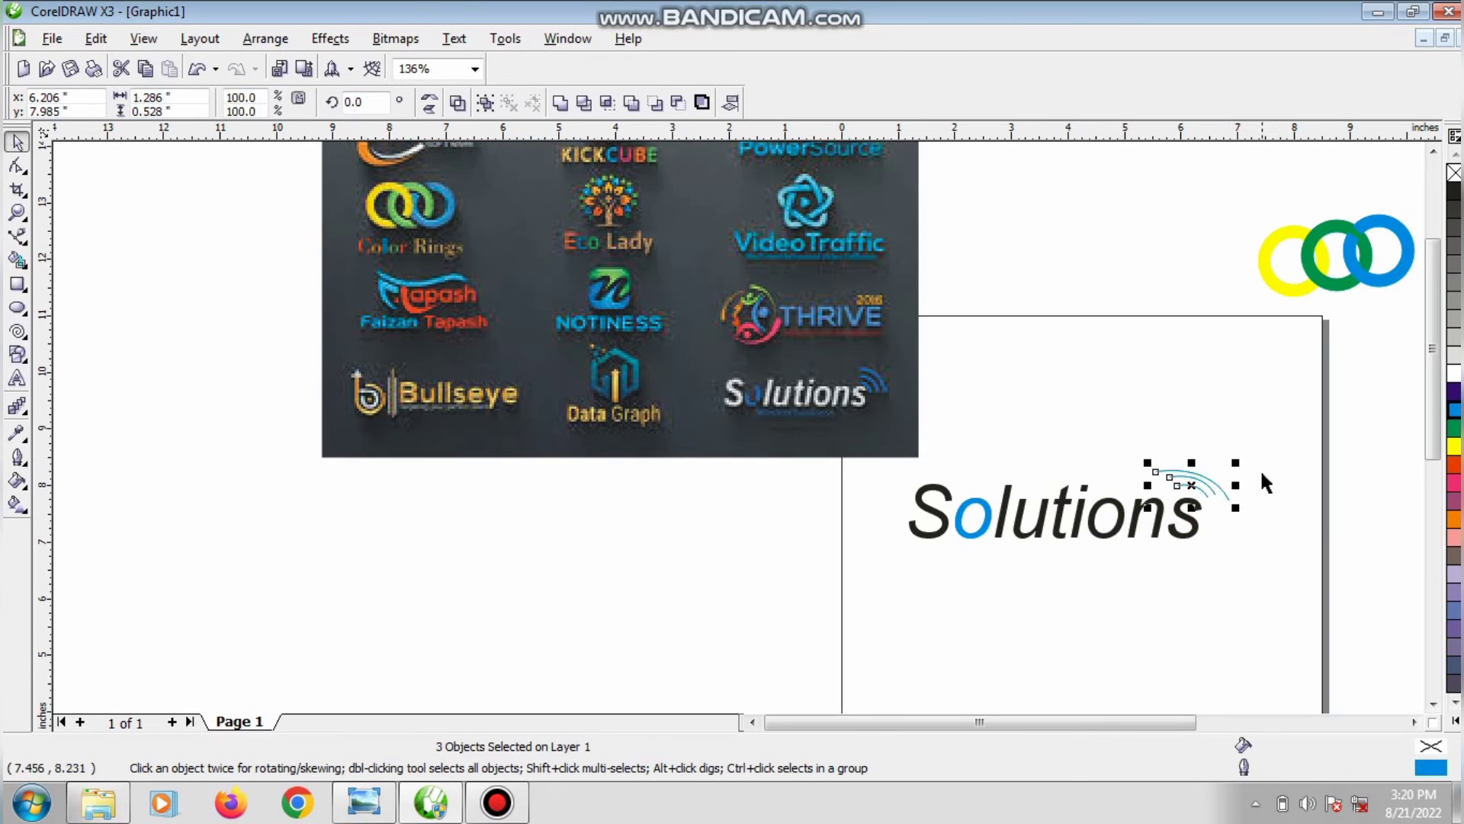
key(F12)
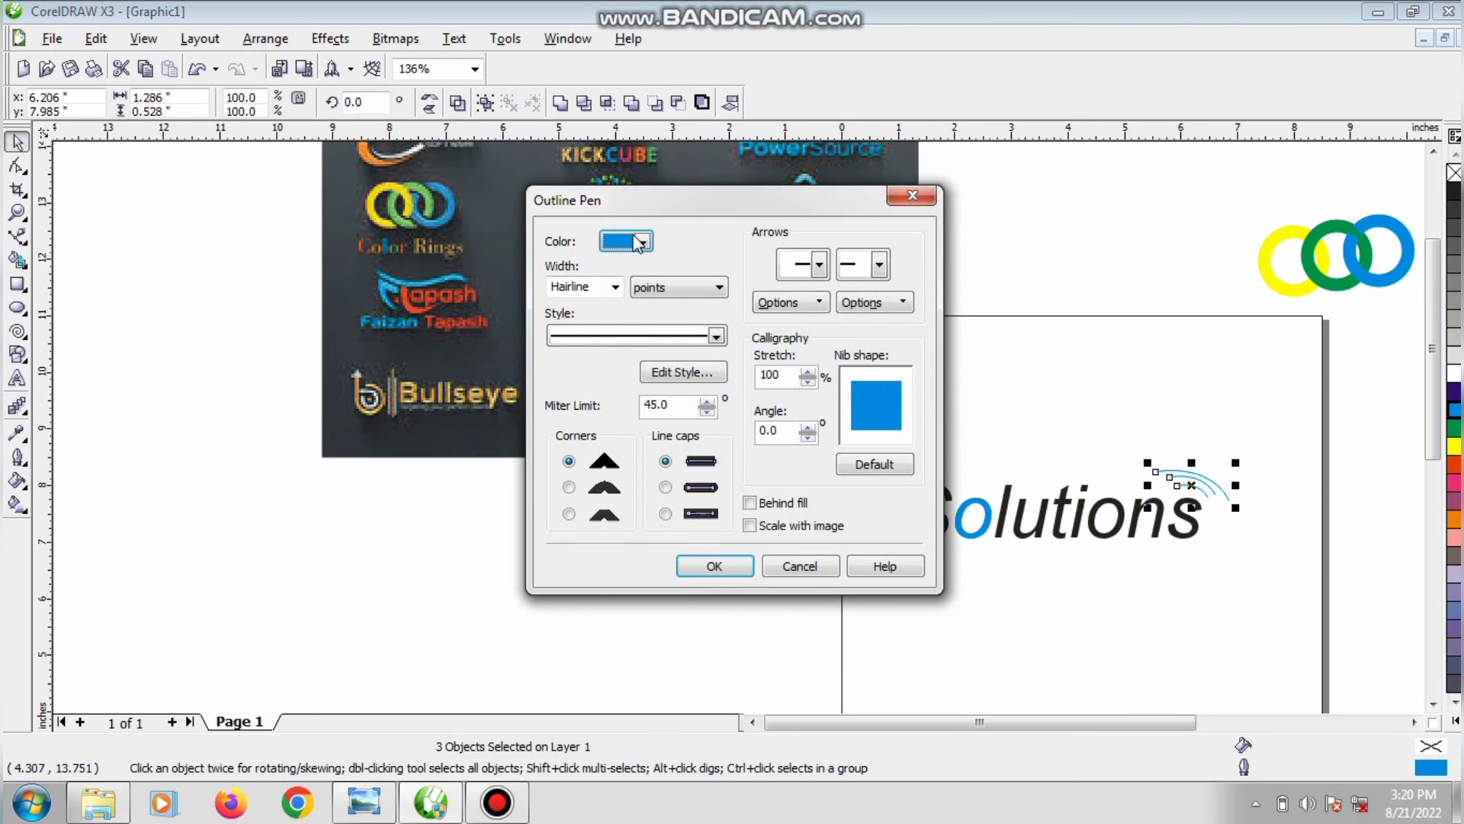
click(615, 287)
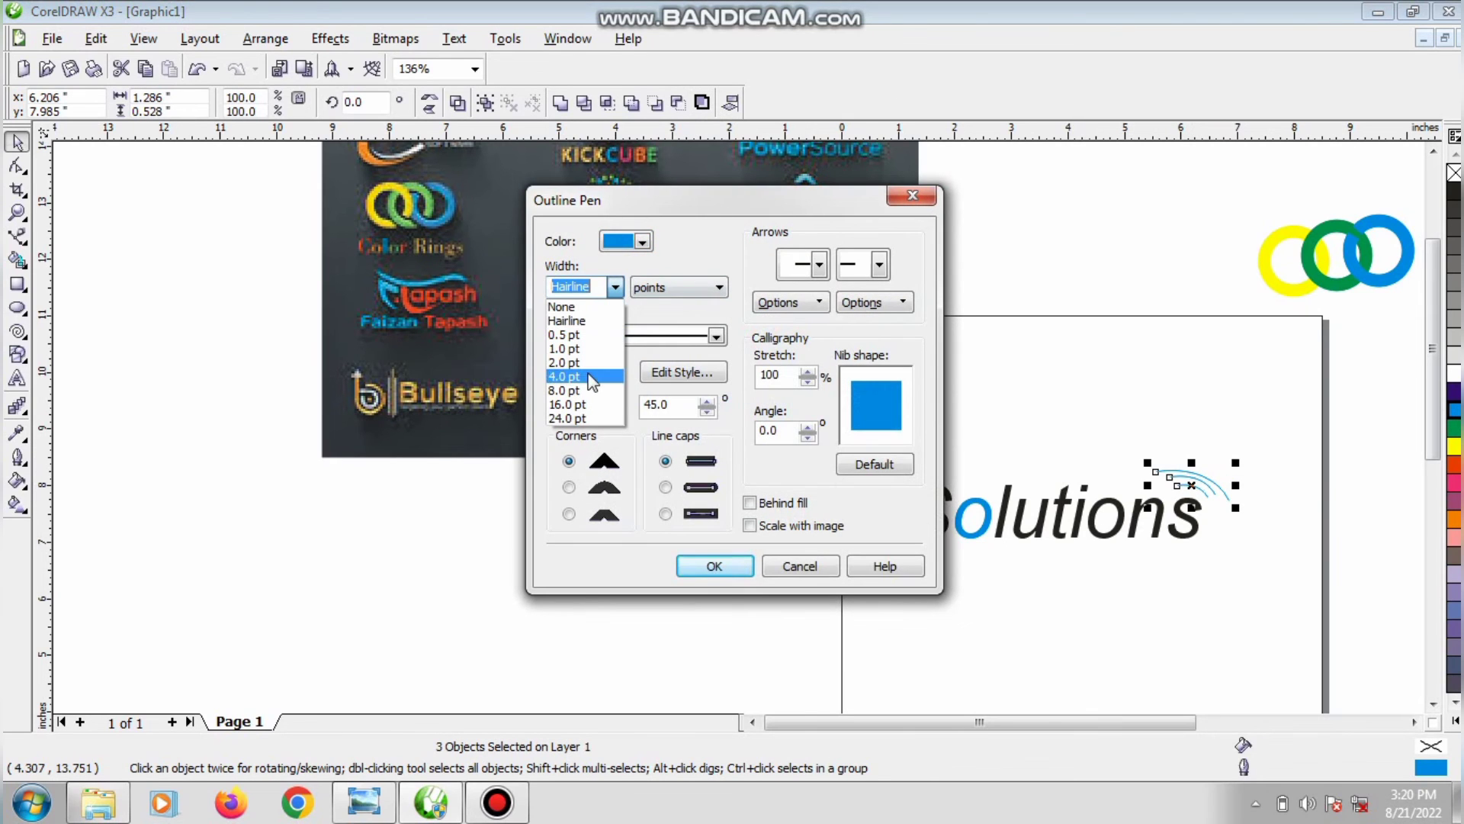
click(591, 376)
click(714, 566)
click(1270, 494)
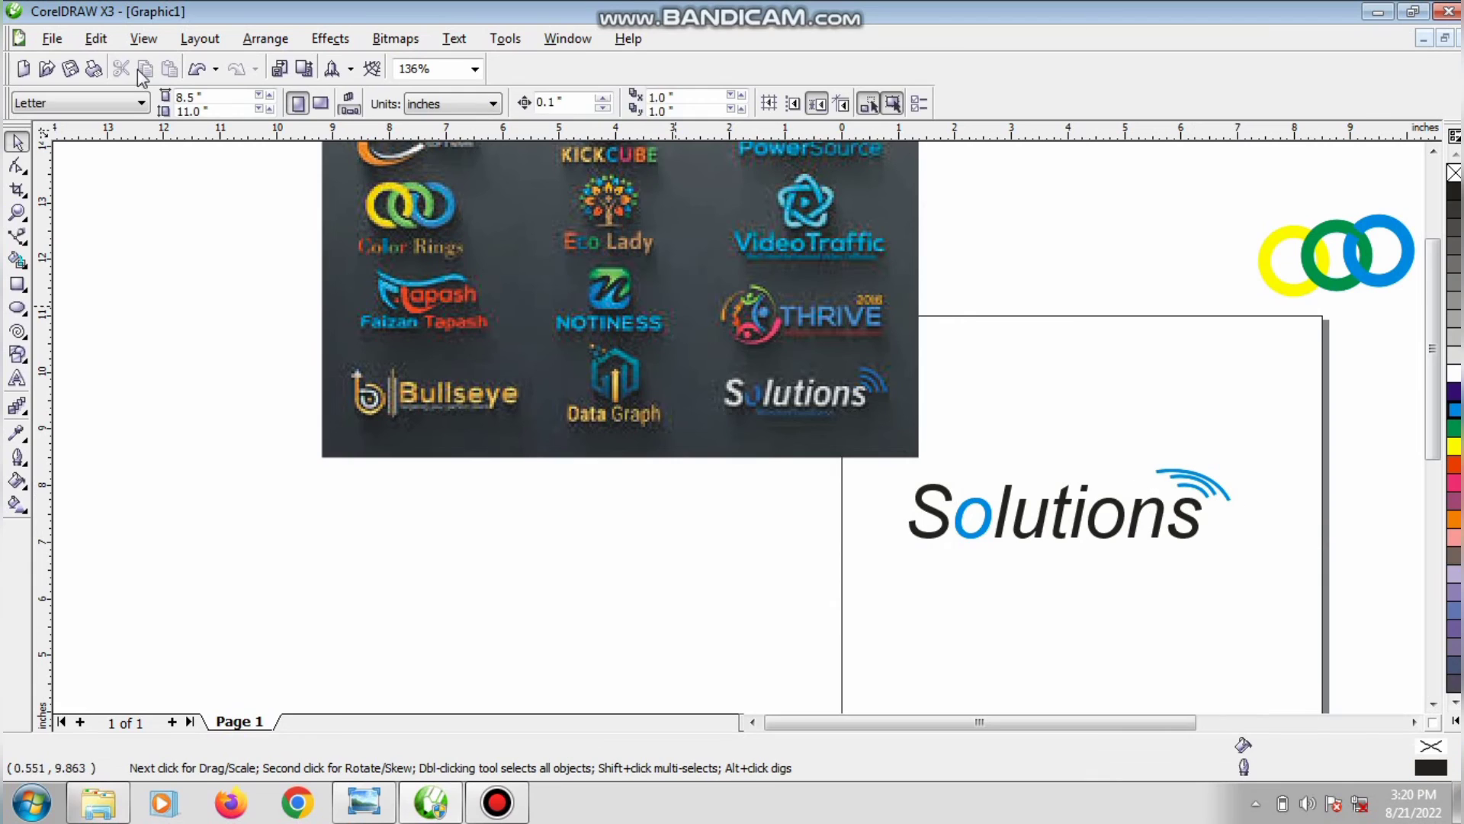
Step: Move the smallest arc slightly down and right toward the "s", and reshape its lower end into a rounder curve
drag(1203, 495, 1195, 495)
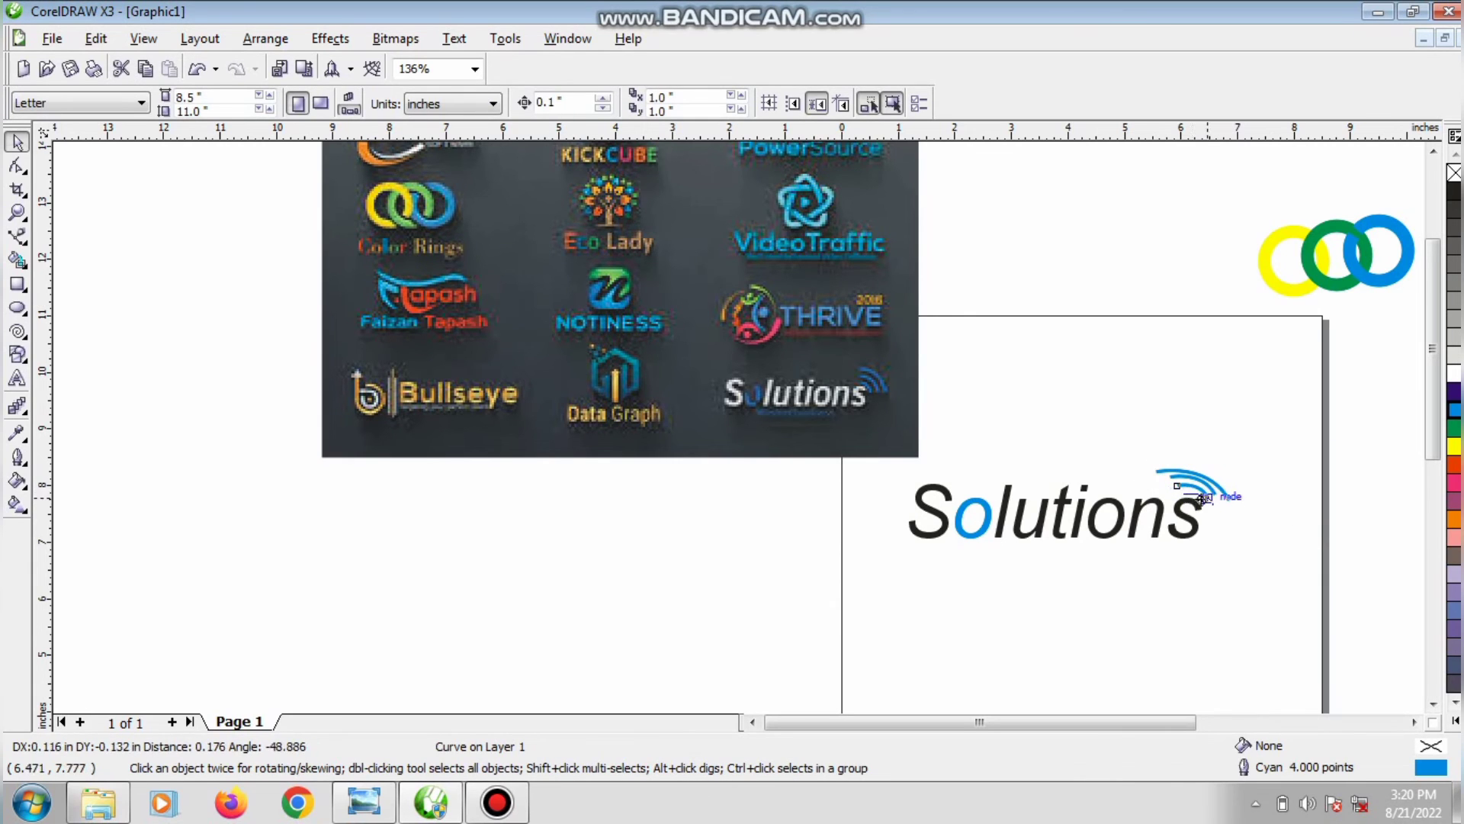
click(17, 213)
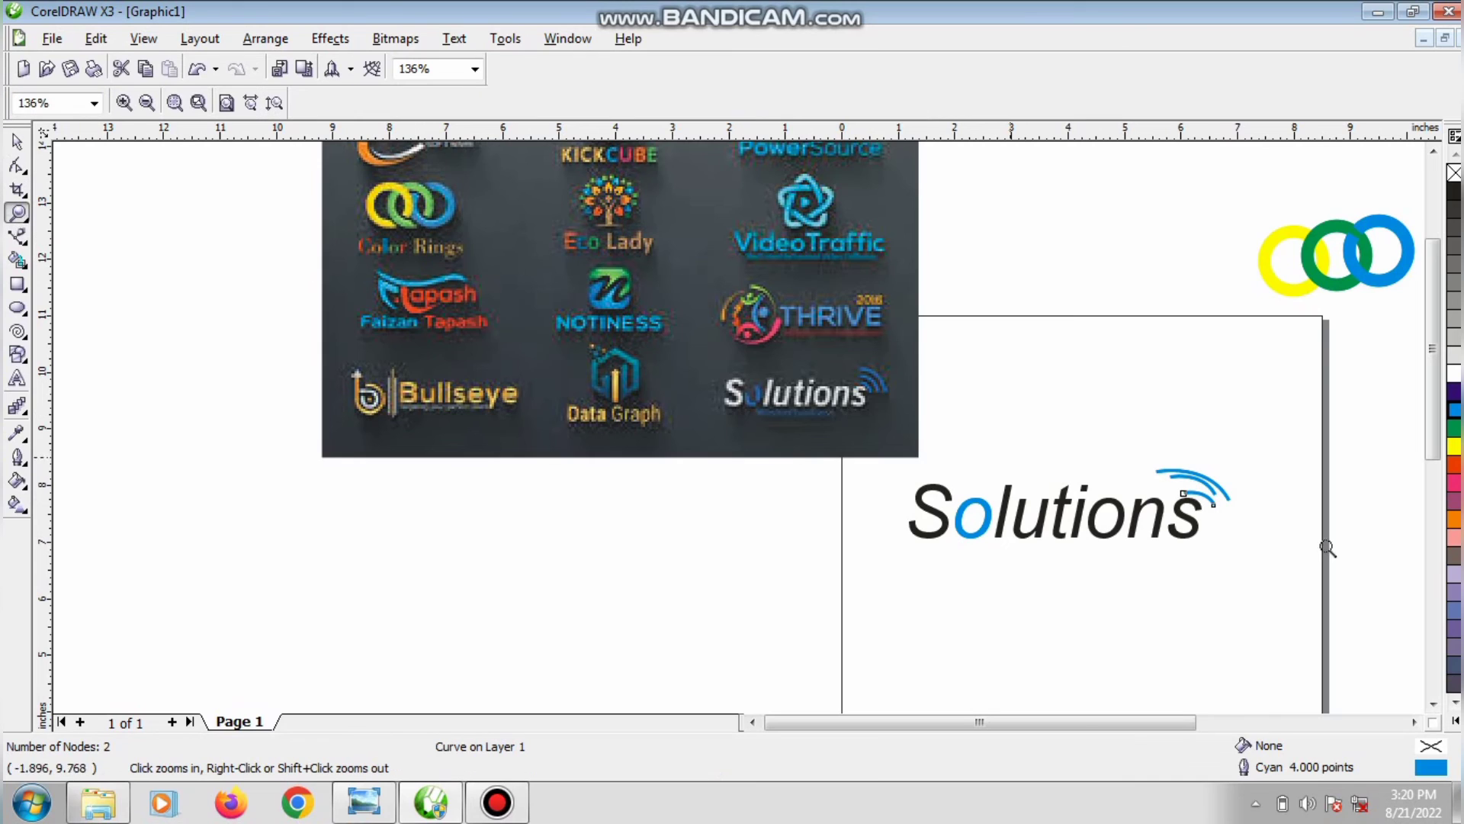
drag(816, 386, 1343, 654)
click(1228, 654)
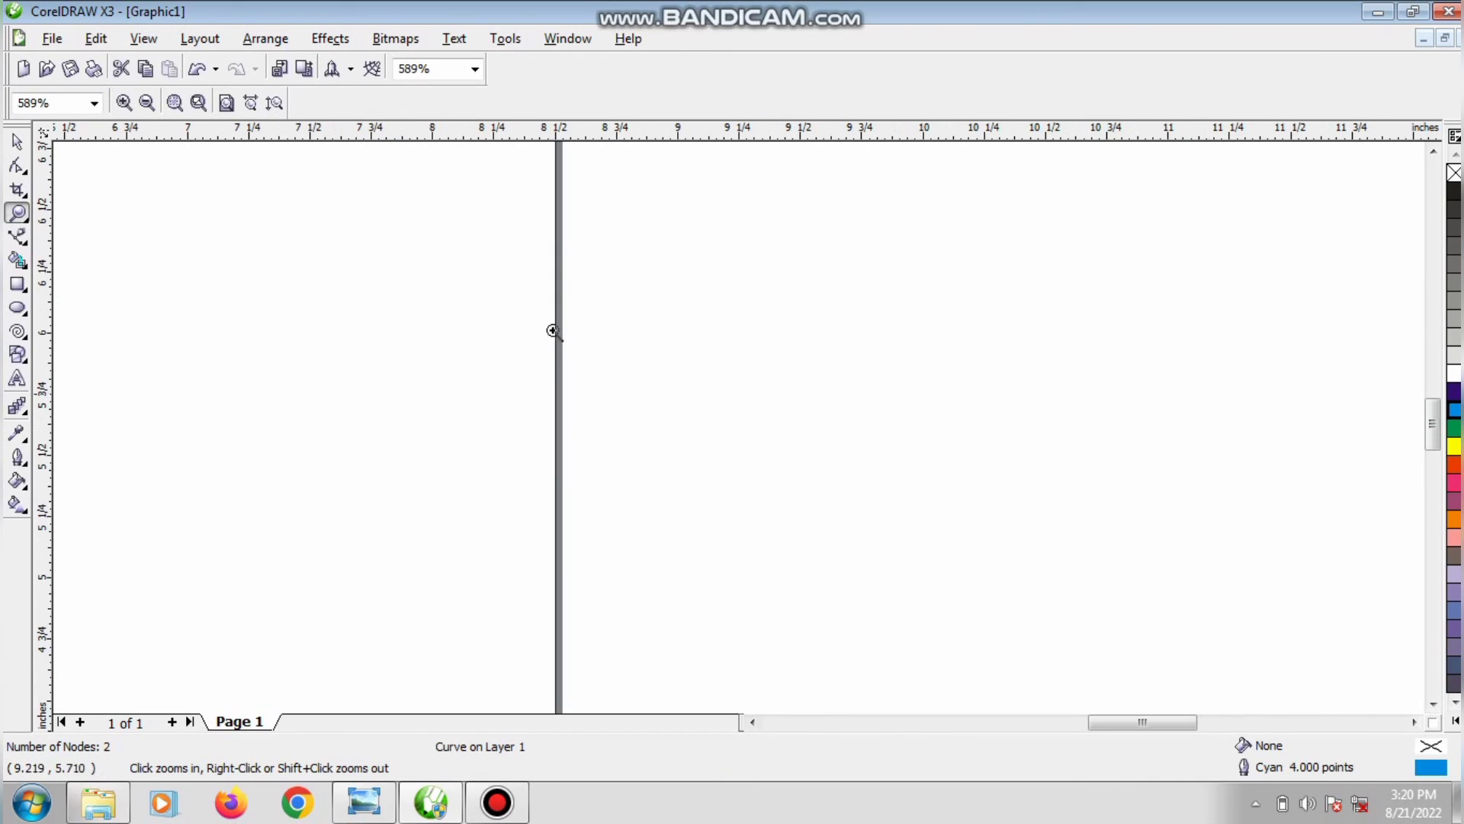
right_click(722, 310)
drag(524, 294, 750, 486)
key(space)
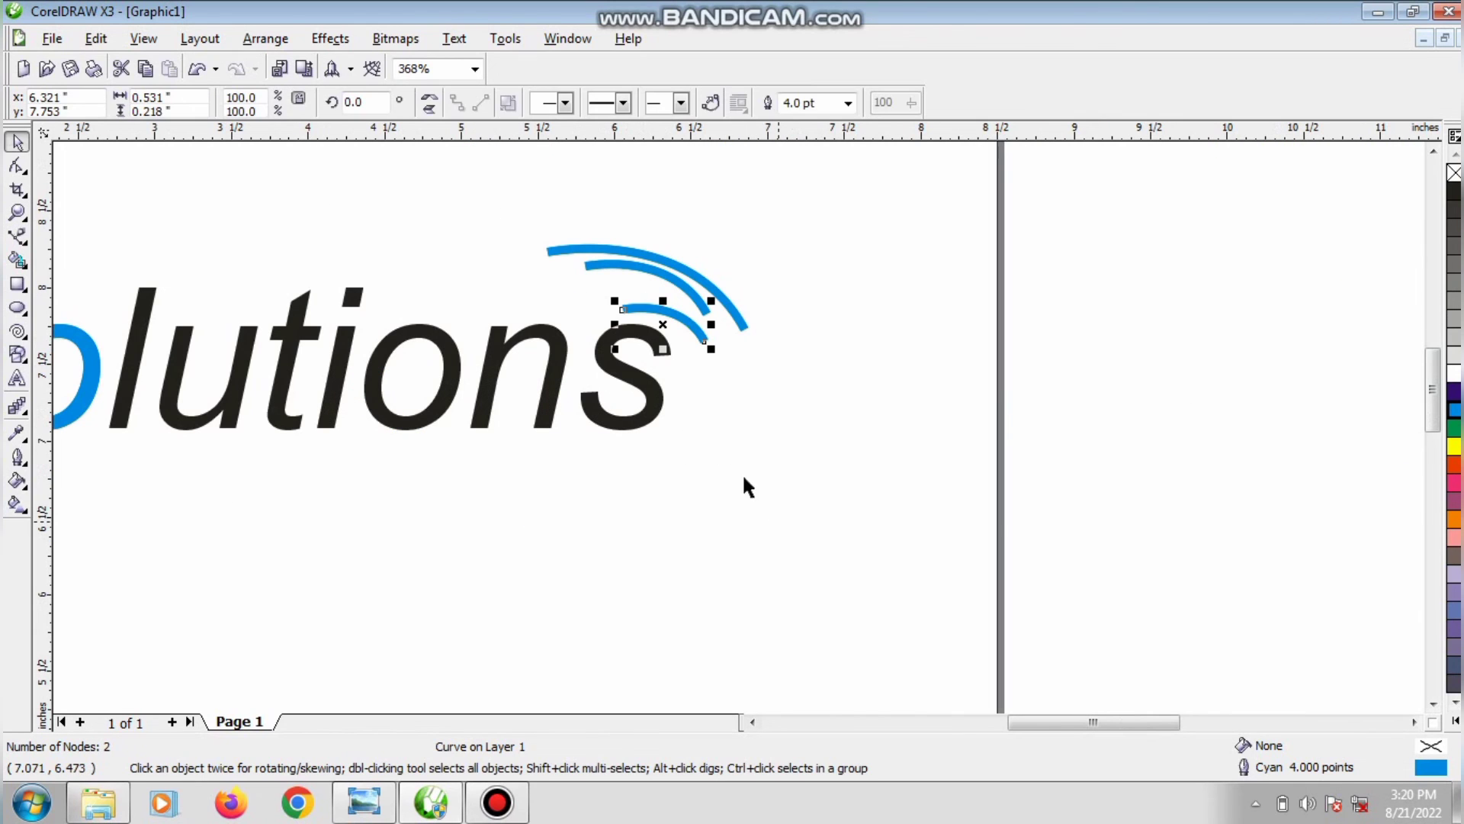
click(17, 165)
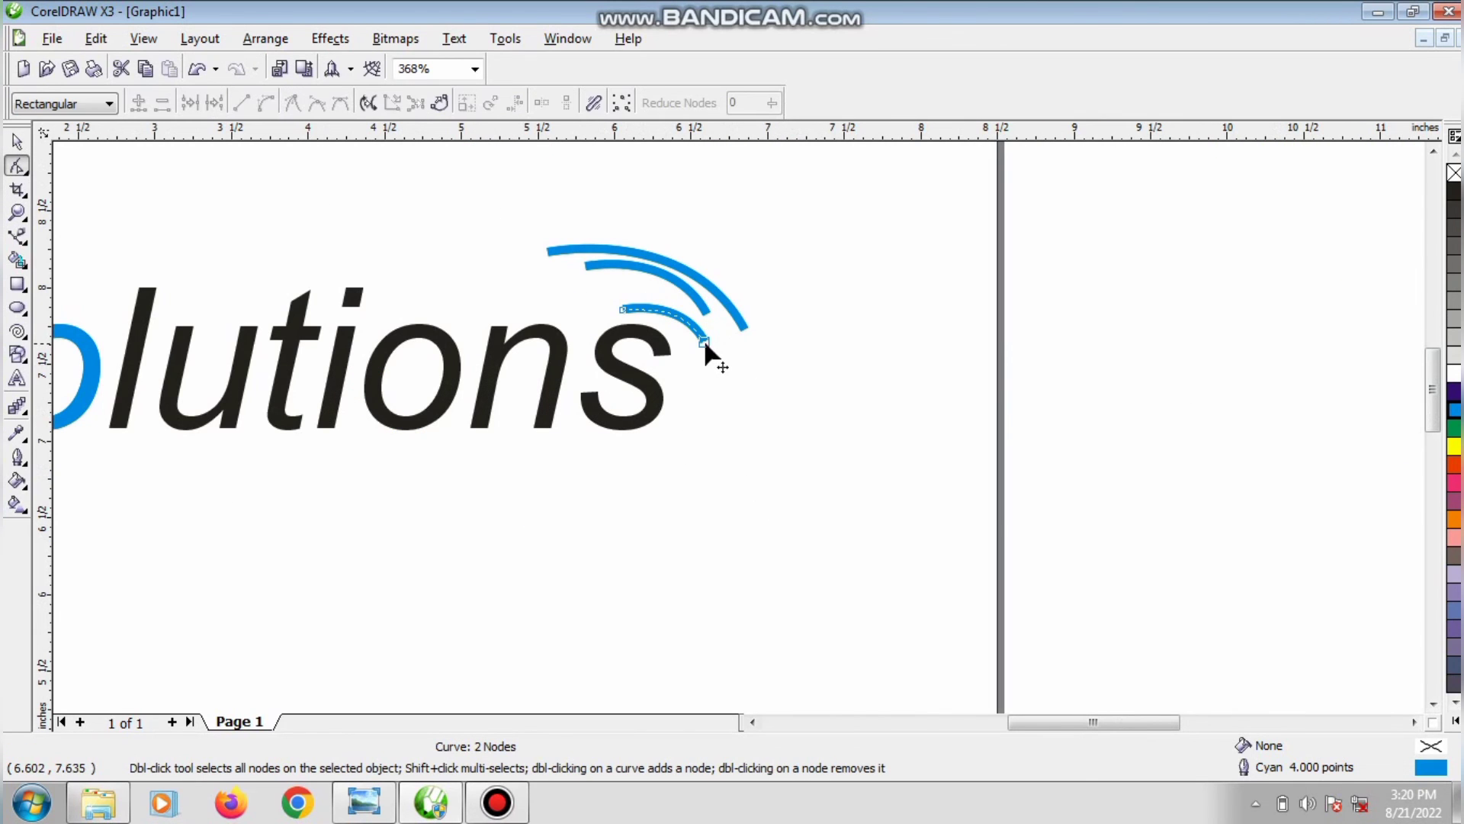
mouse_move(703, 340)
mouse_down()
mouse_move(696, 378)
mouse_move(686, 306)
mouse_move(711, 345)
mouse_up()
Step: Reshape the middle arc to run parallel to the smallest one, with its lower end at about (6.63, 7.63) inches
click(693, 302)
drag(679, 288, 711, 272)
mouse_move(588, 271)
mouse_down()
mouse_move(614, 294)
mouse_move(604, 287)
mouse_up()
click(712, 343)
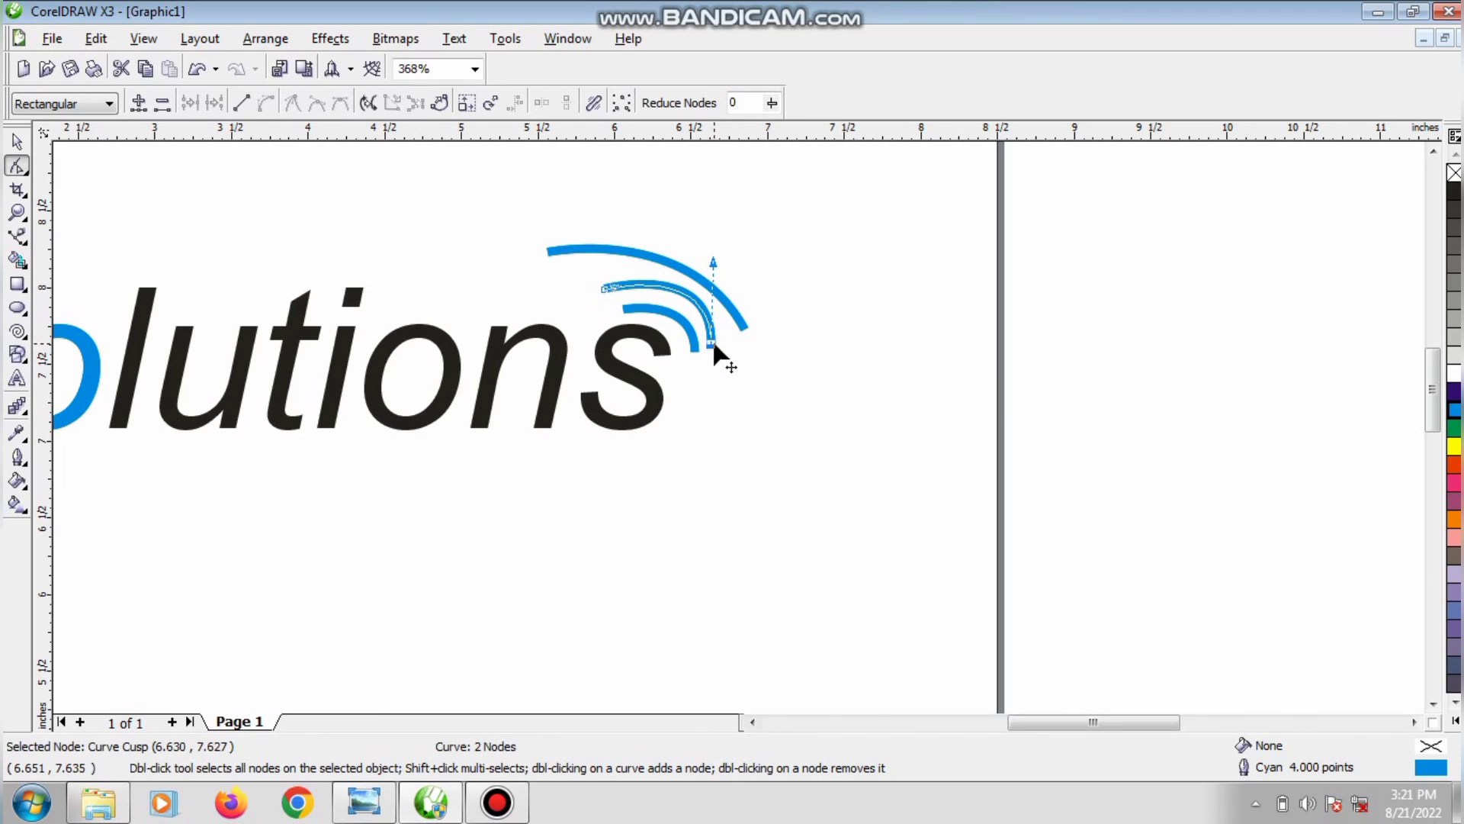
Step: Reshape the outer arc around the other two, with its ends at about (6.84, 7.60) and (5.73, 8.07) inches
click(744, 331)
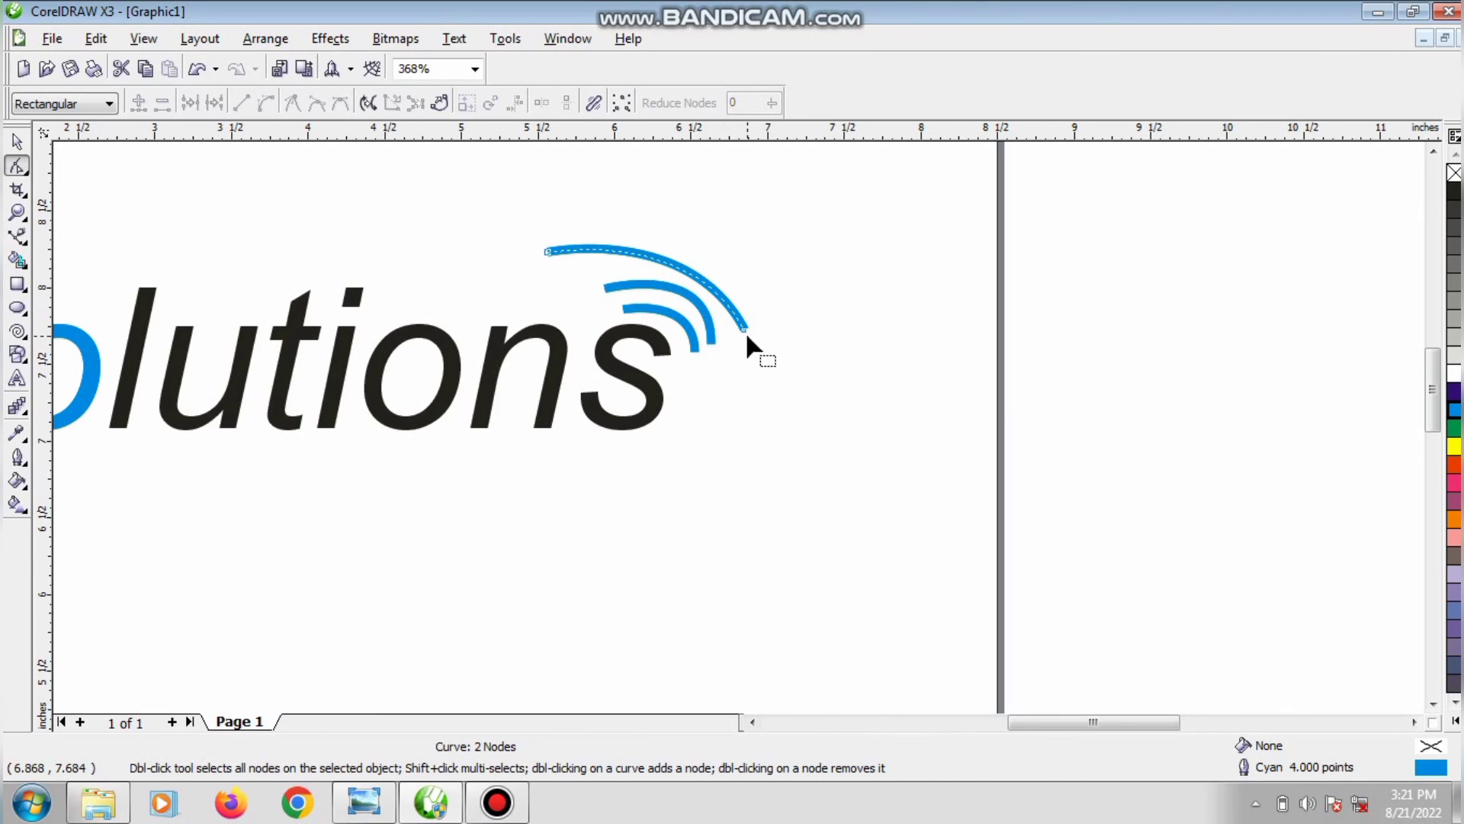
click(739, 331)
drag(740, 331, 741, 352)
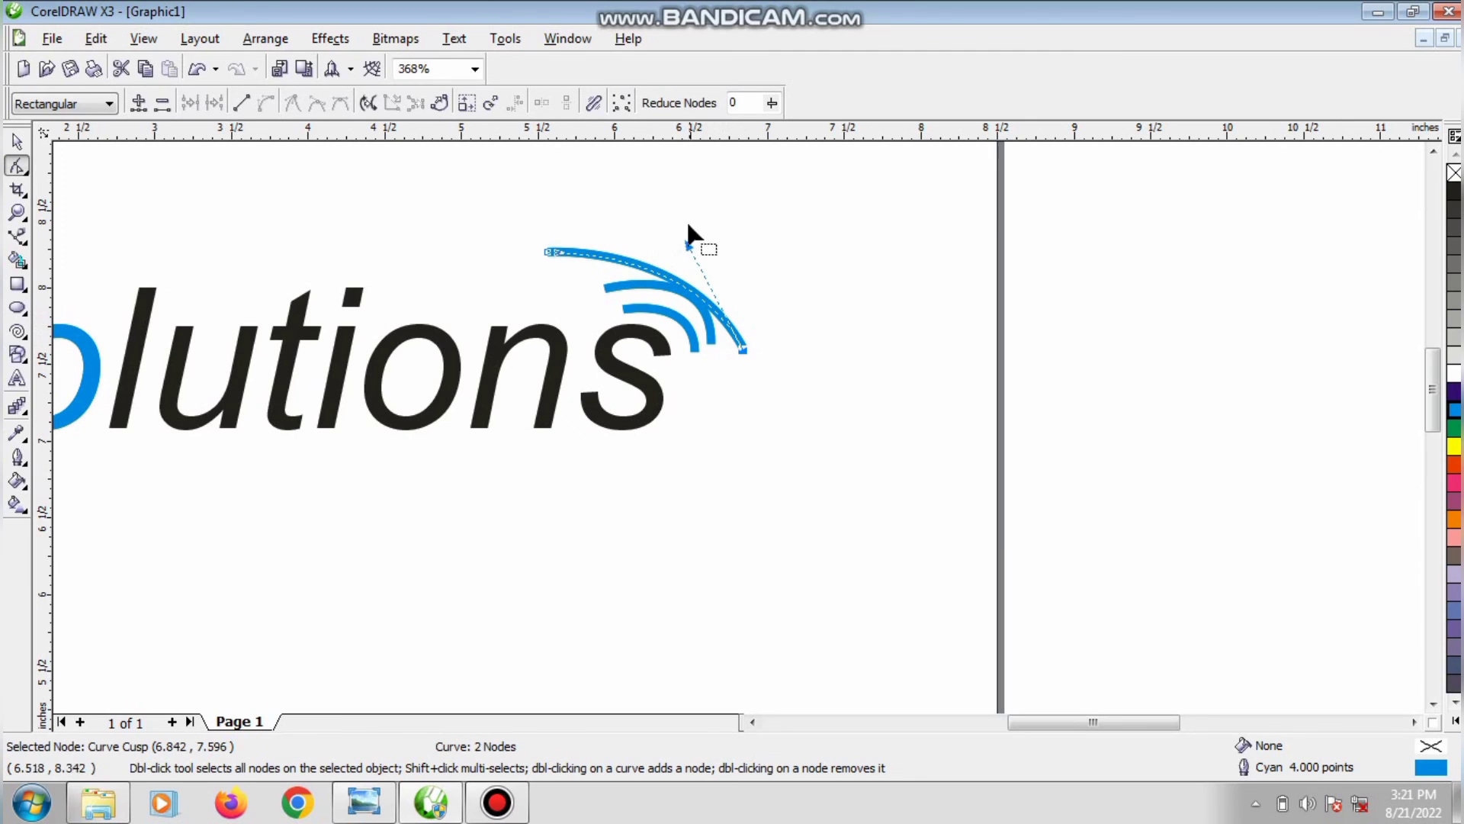
drag(689, 249, 736, 218)
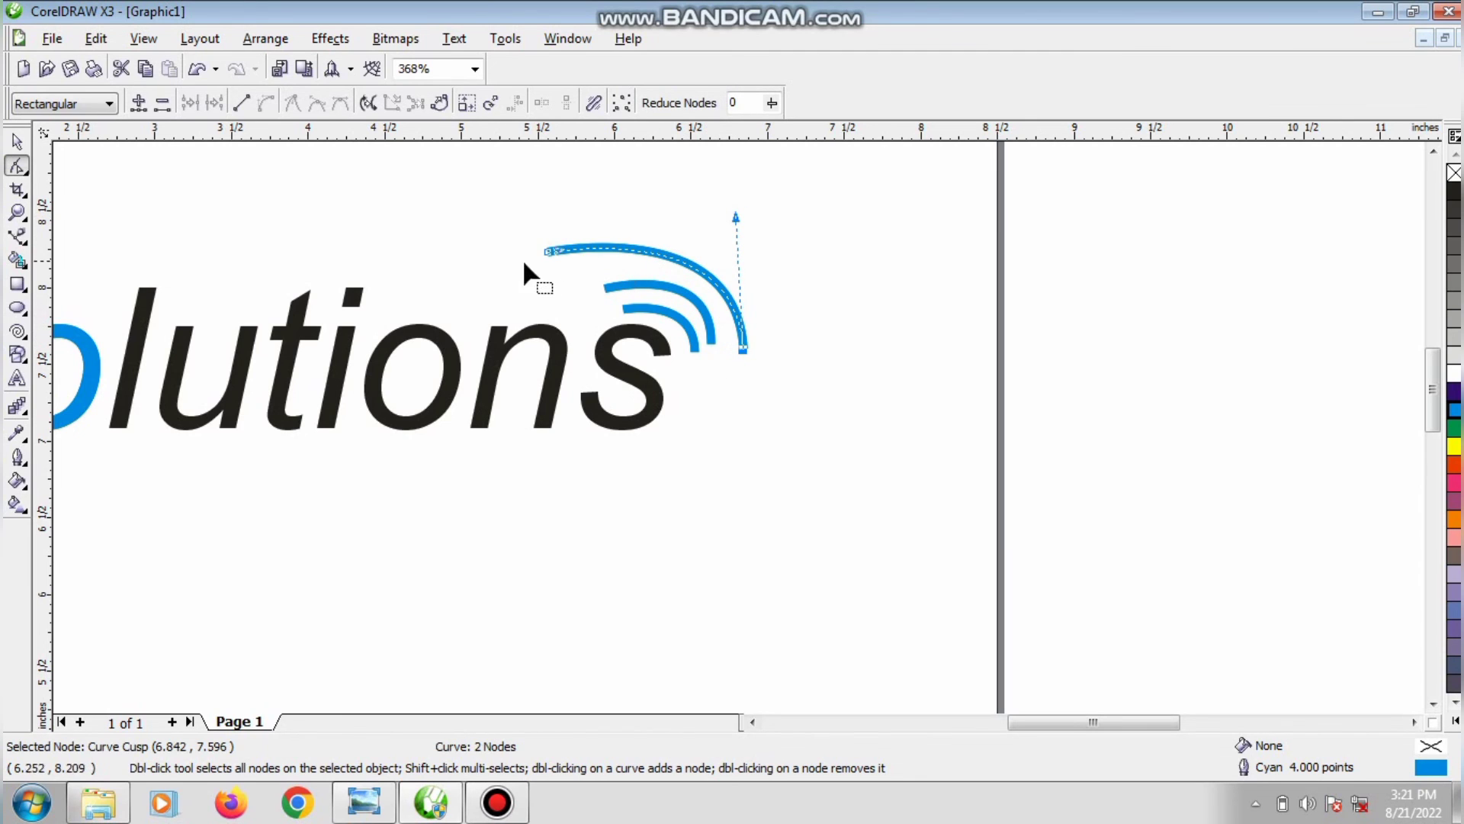
drag(545, 251, 577, 278)
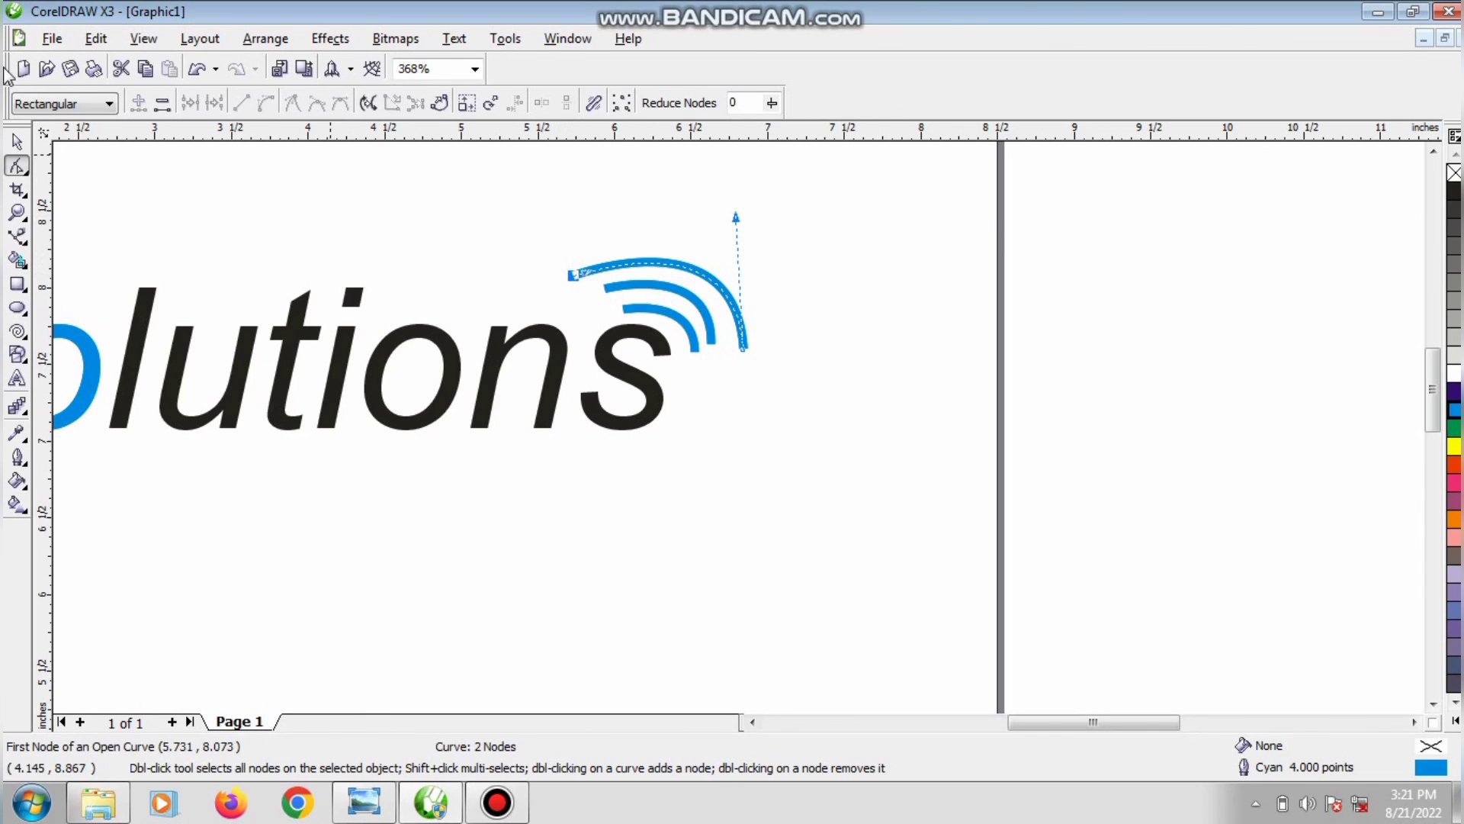
click(15, 143)
Step: Save the drawing as Graphic1.cdr in My Documents
key(F3)
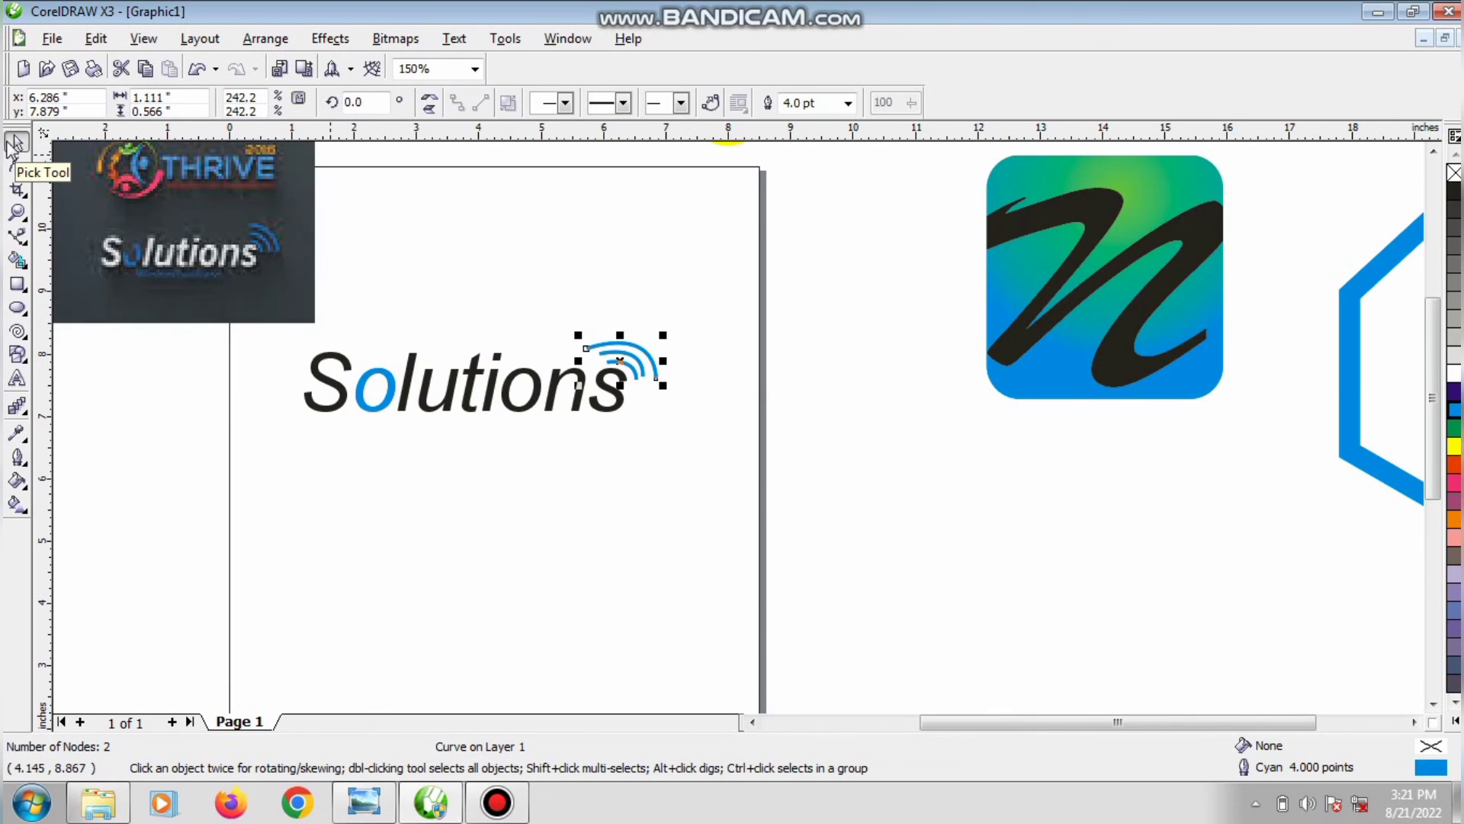
scroll(695, 423, down, 1)
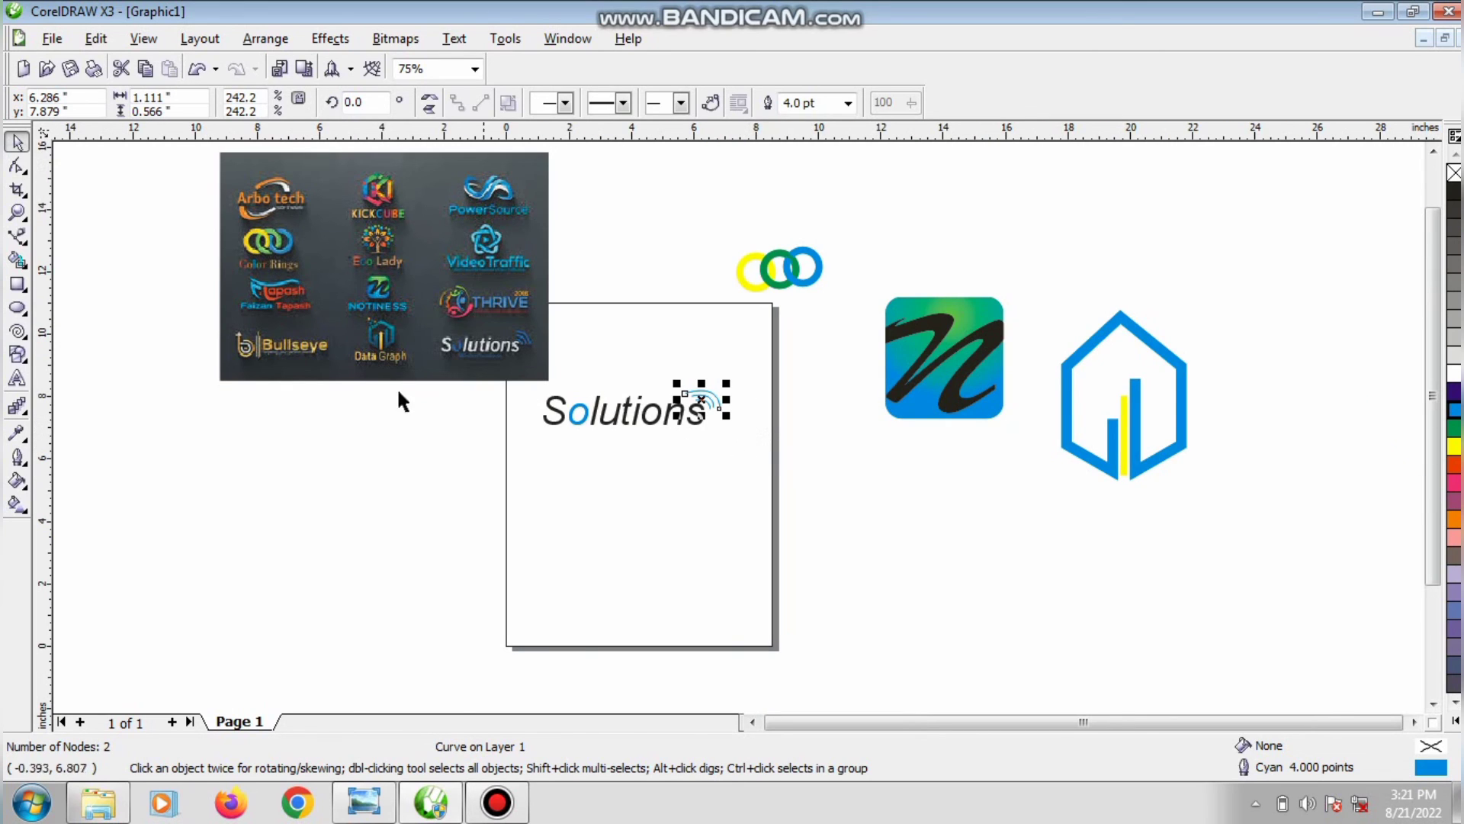
click(70, 70)
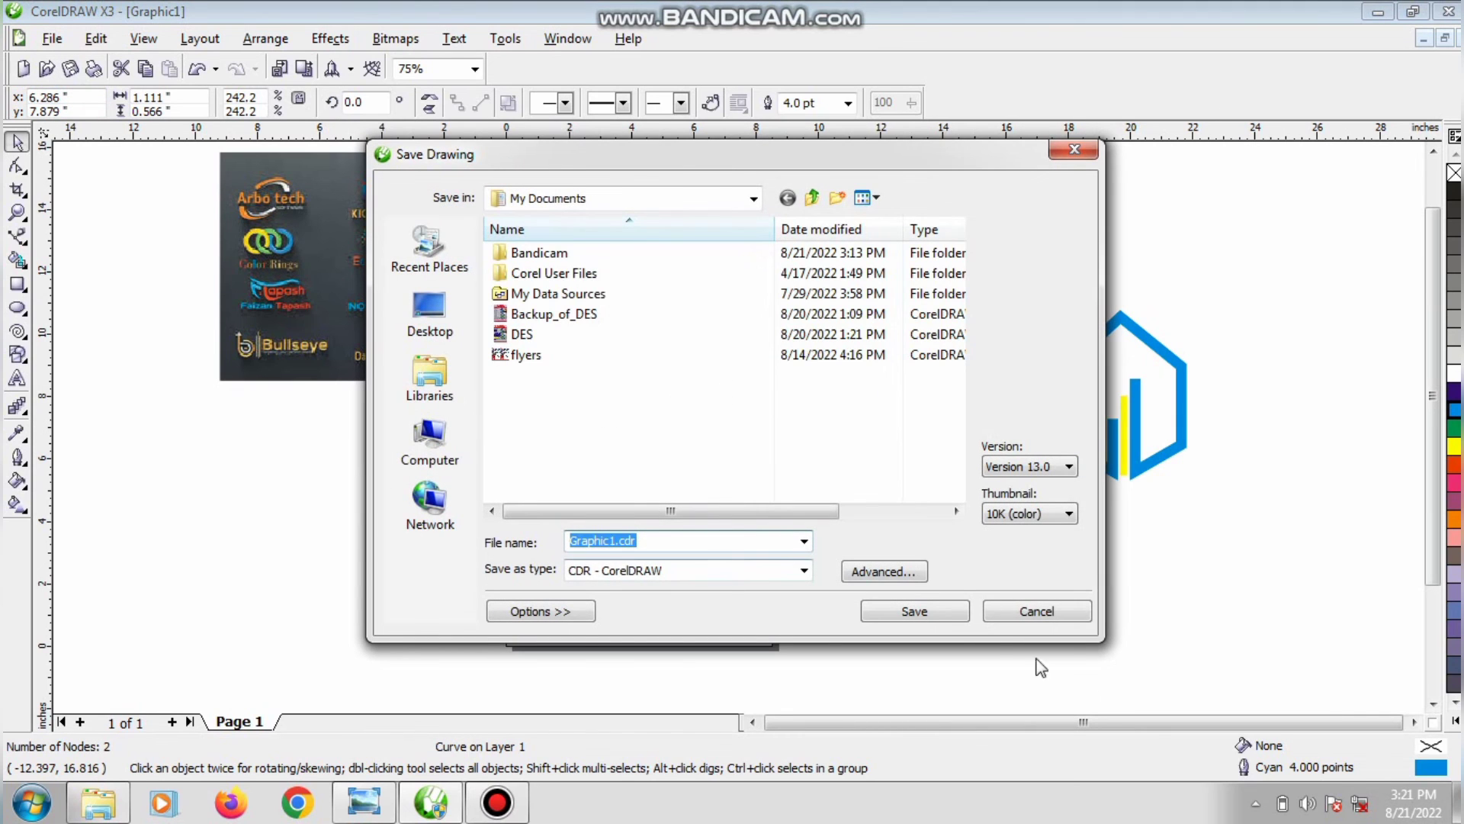
key(Return)
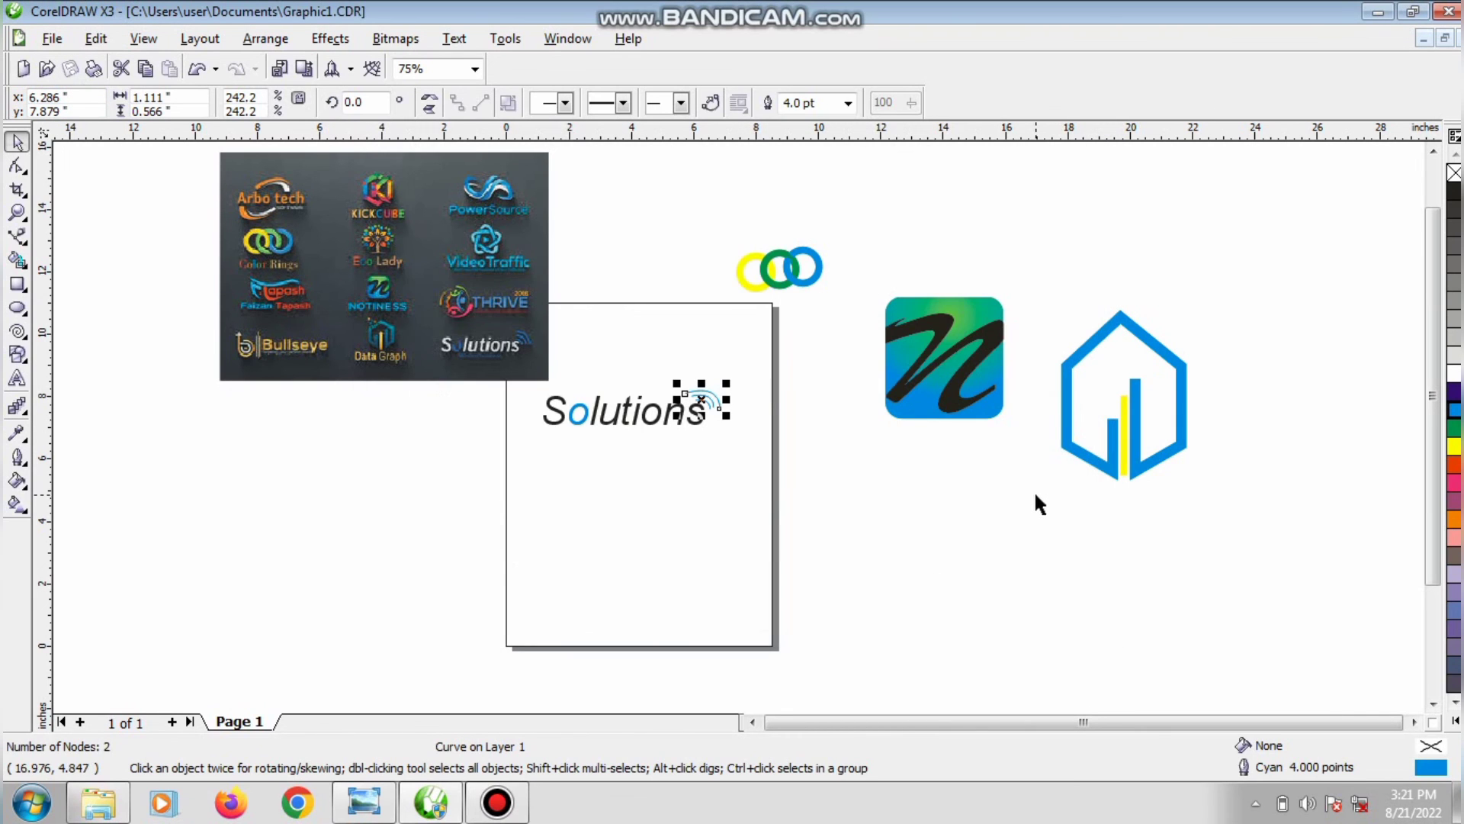